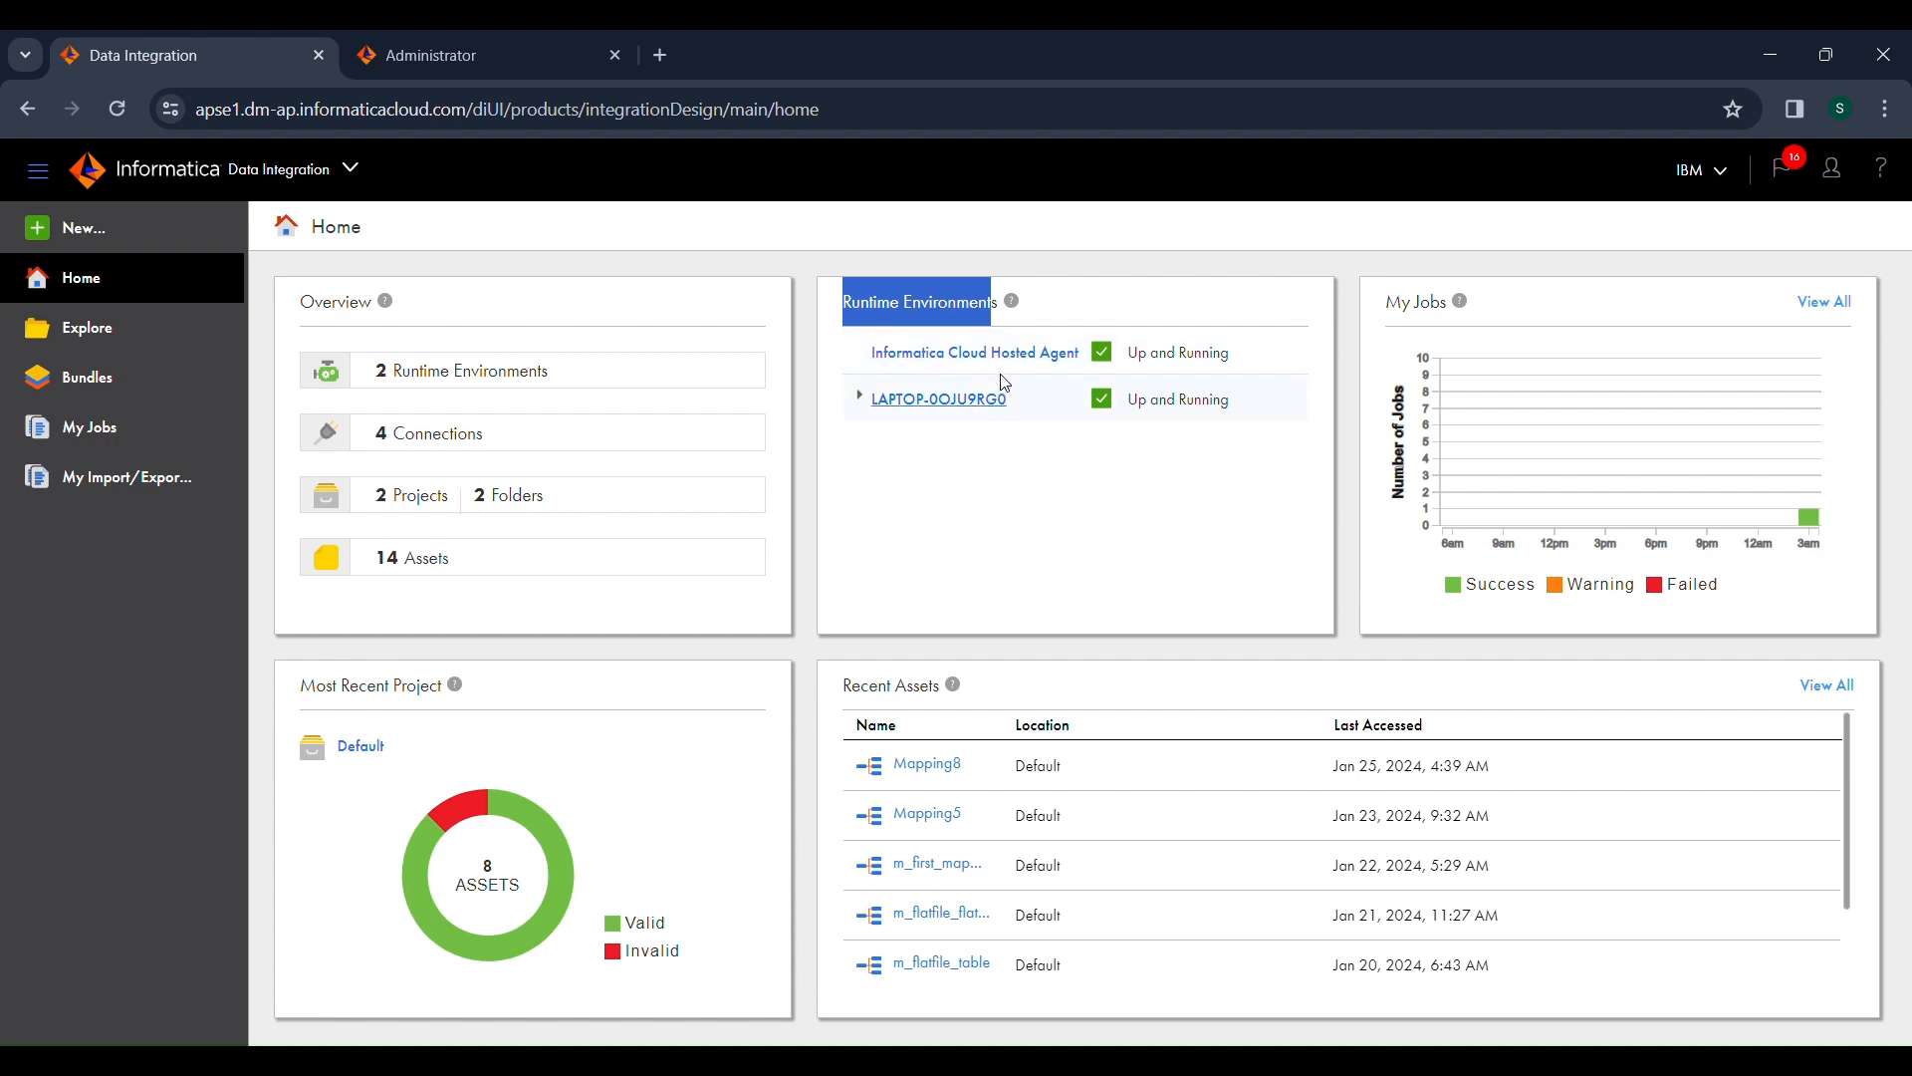
drag(1162, 364, 1225, 360)
click(1225, 359)
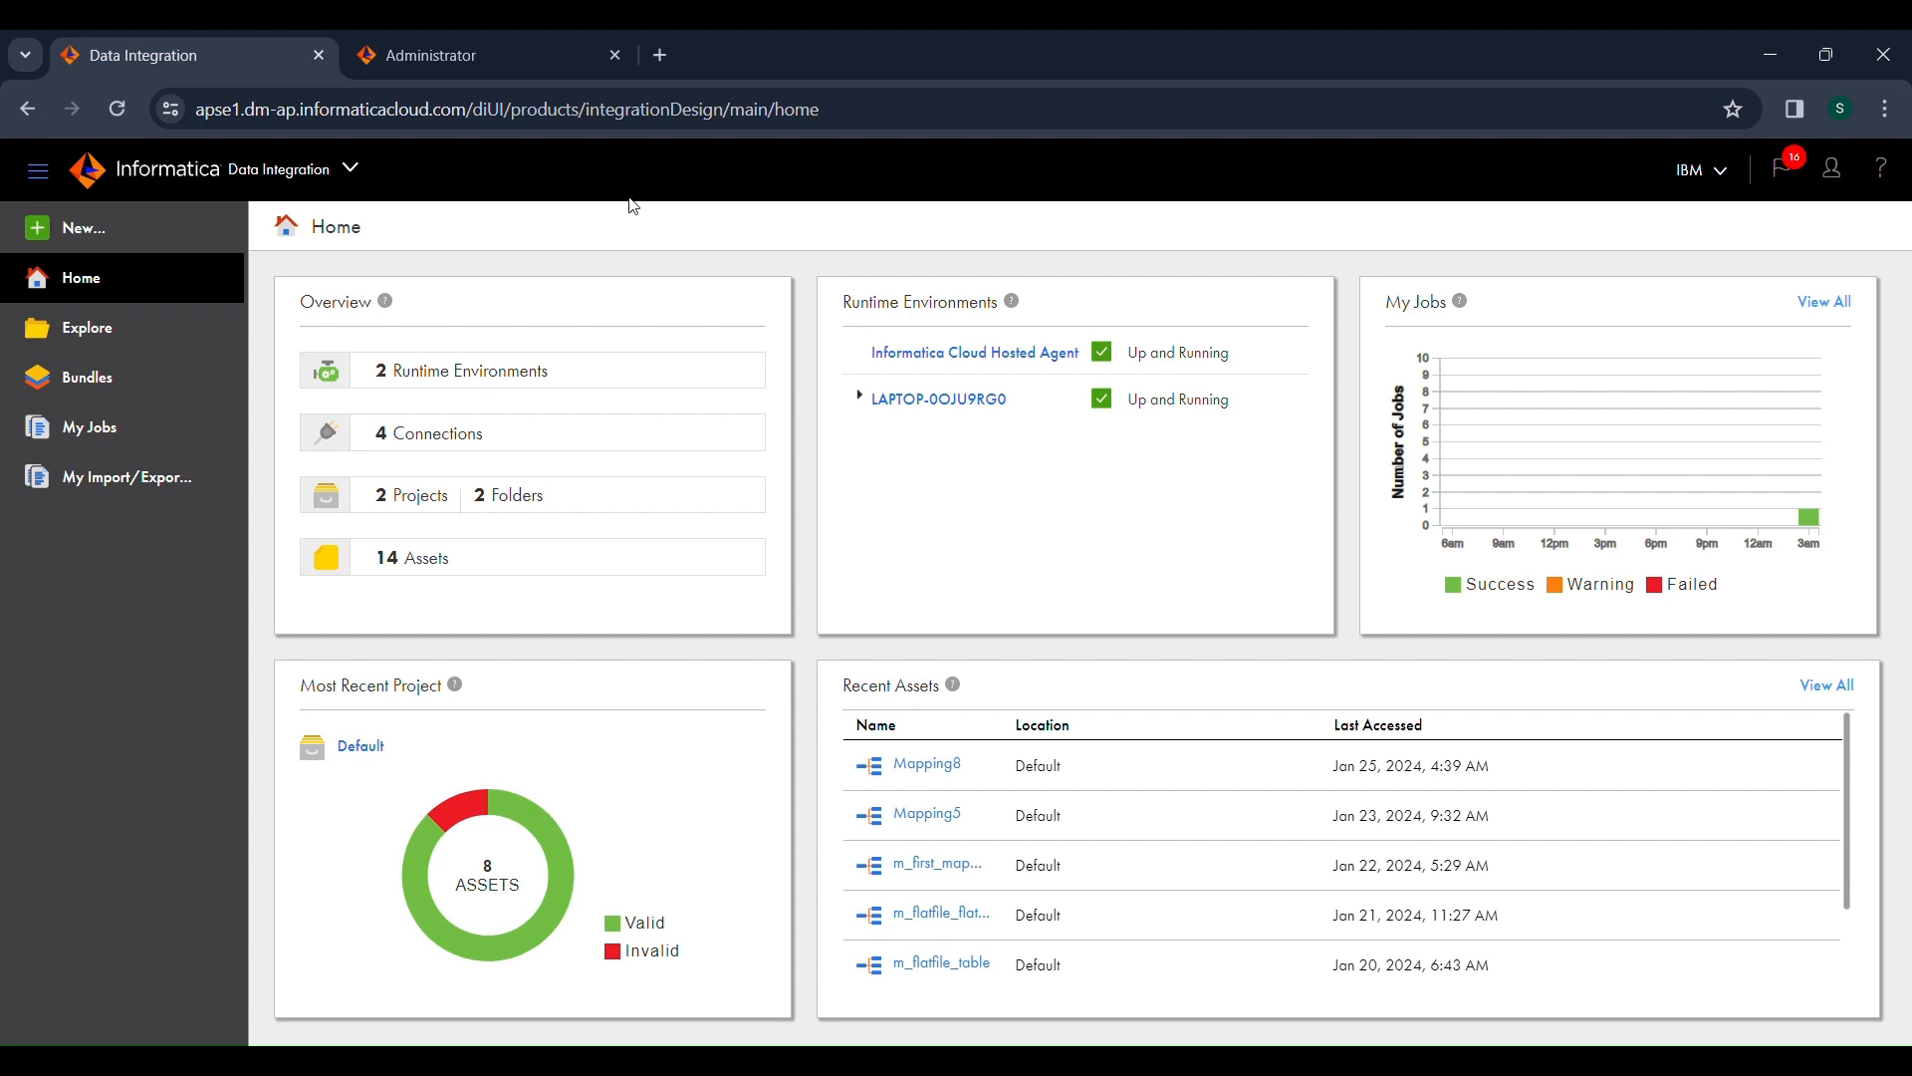
drag(856, 314, 1002, 309)
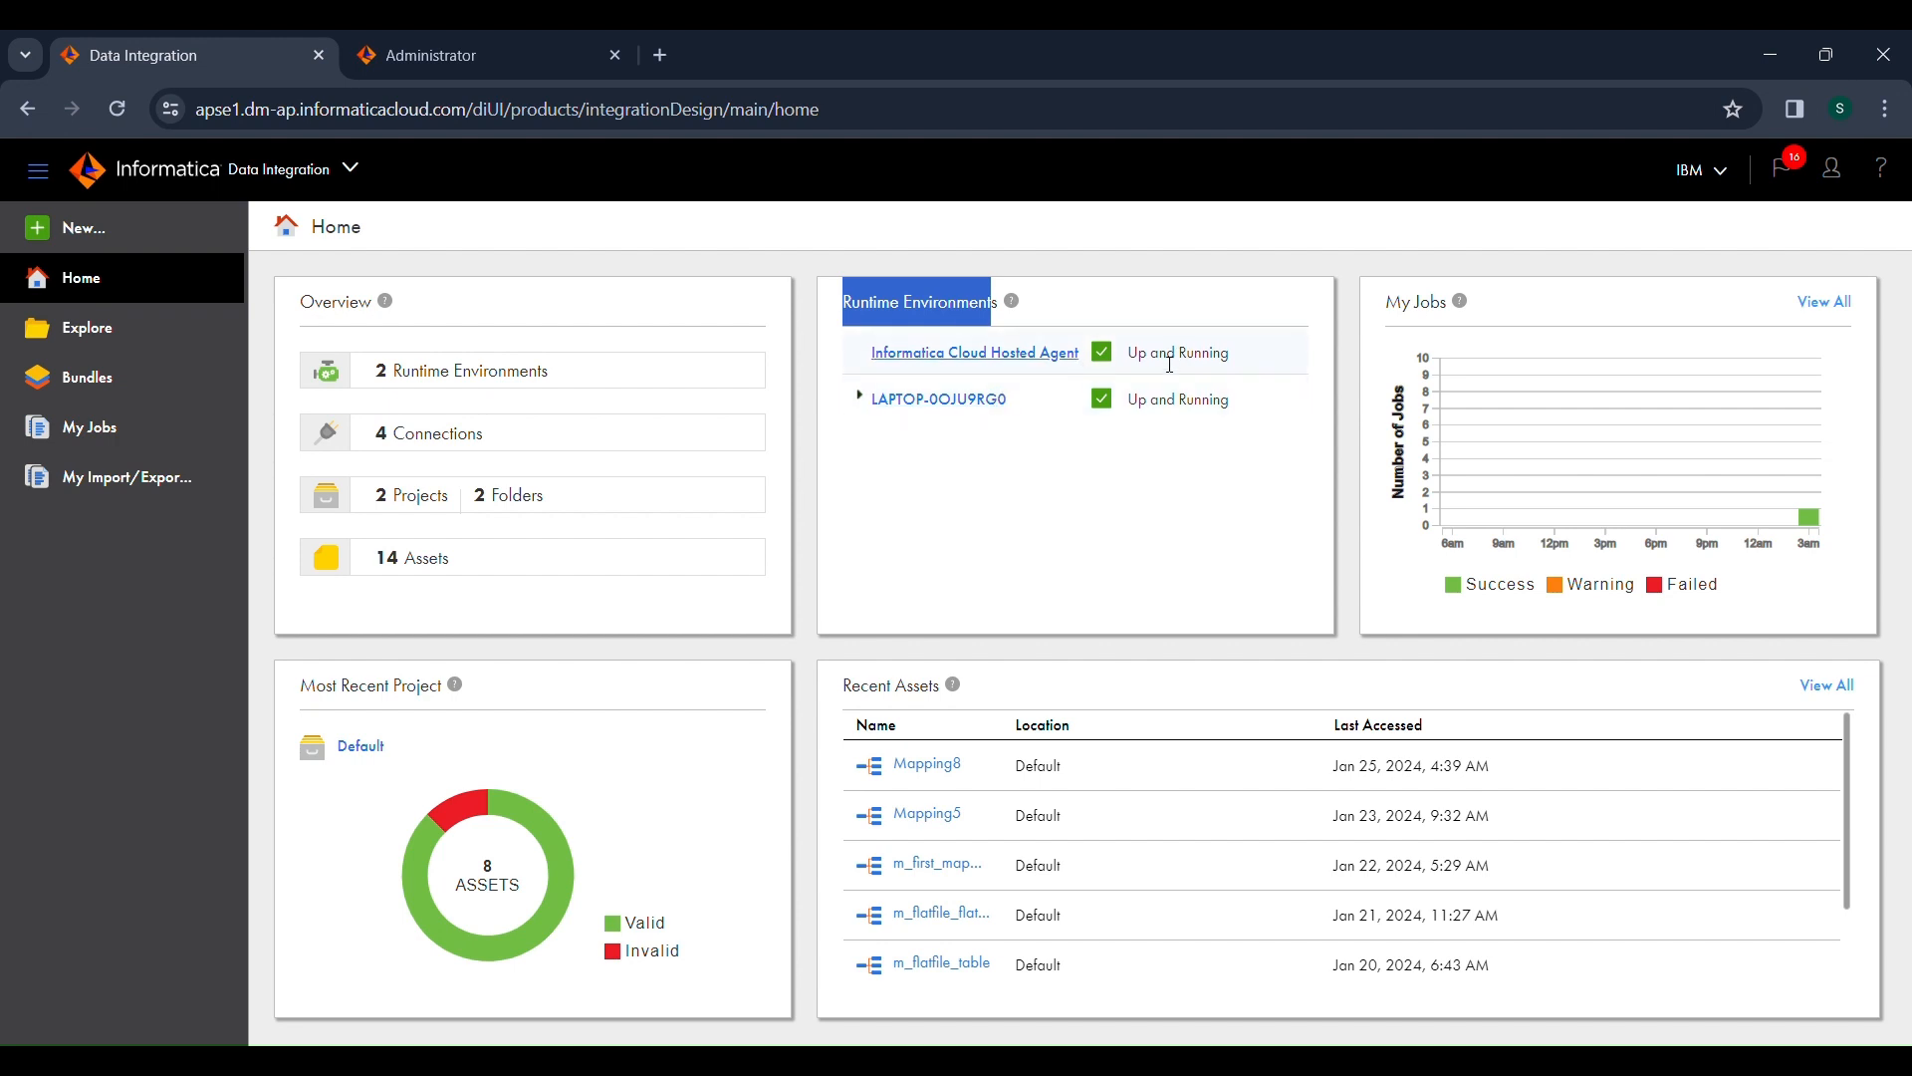
drag(1160, 355, 1228, 362)
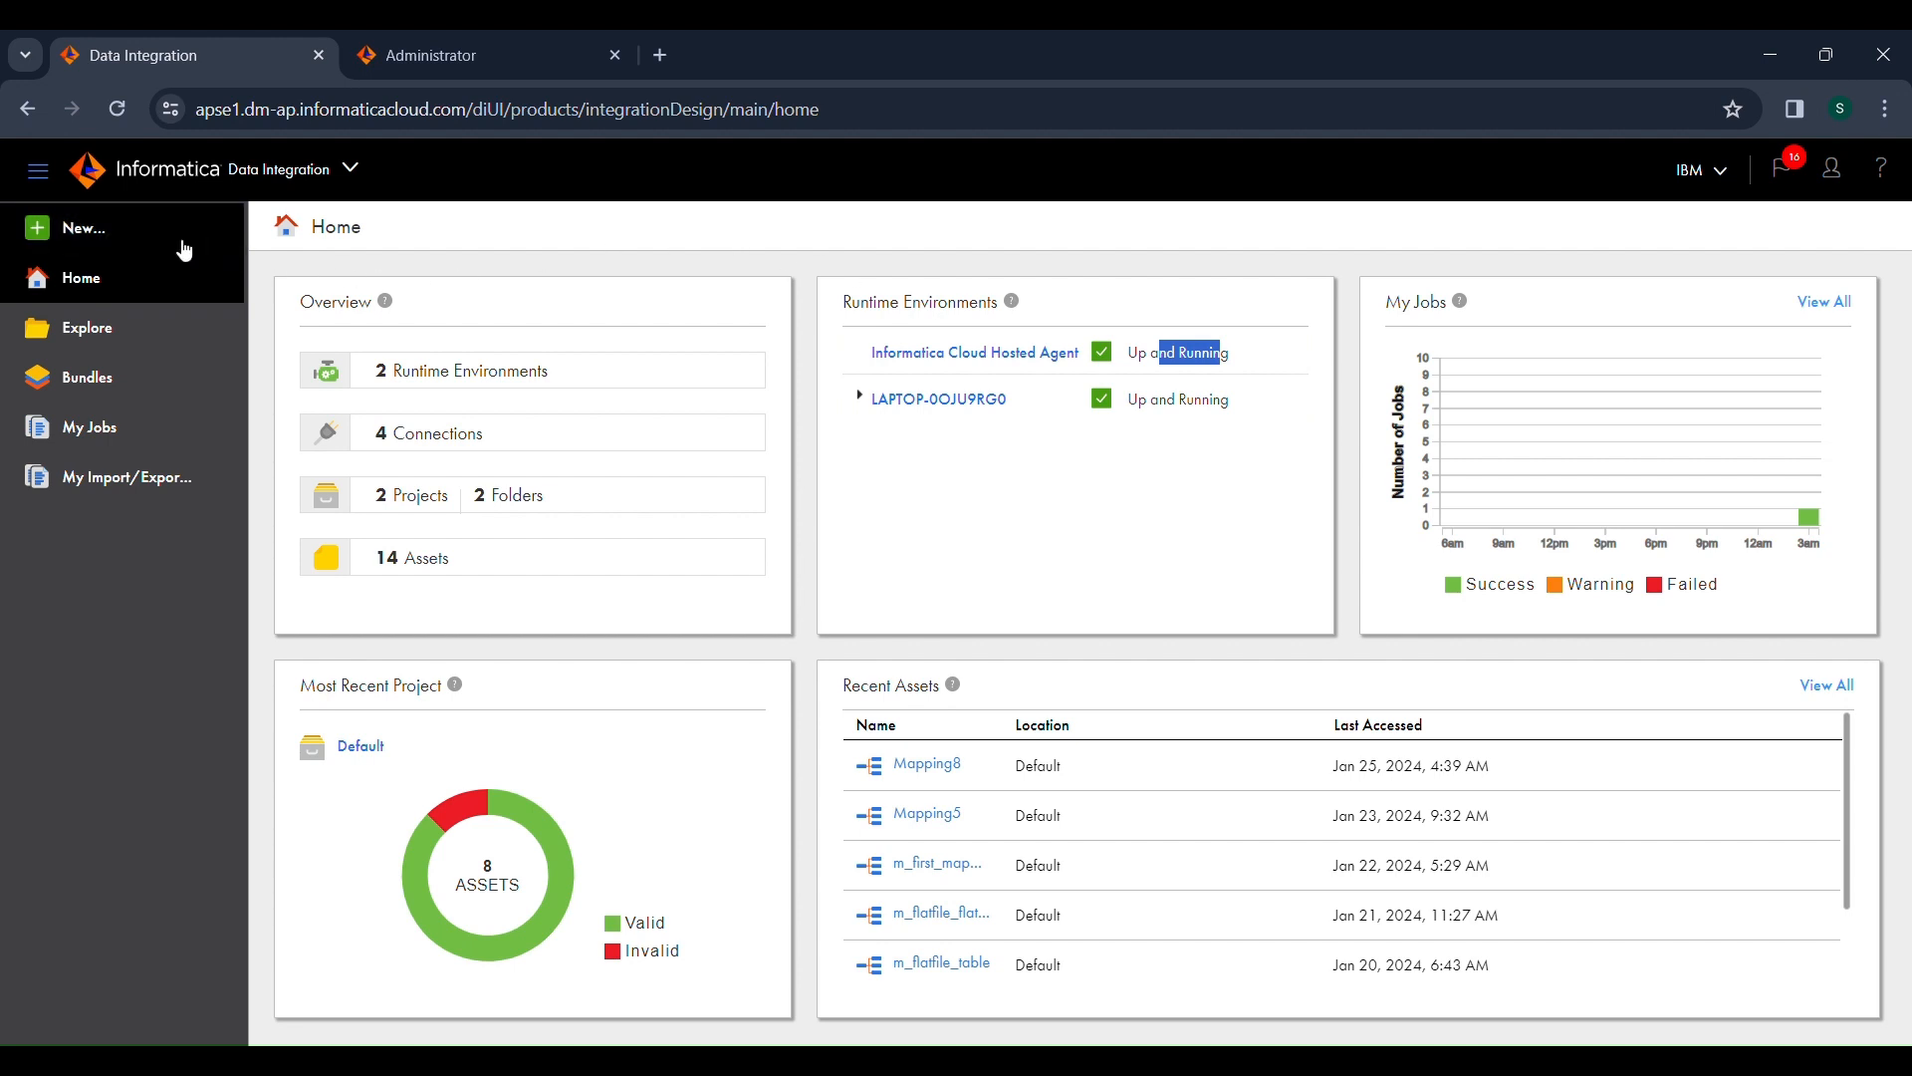
Step: Create a new blank mapping asset from the Mappings category
click(120, 237)
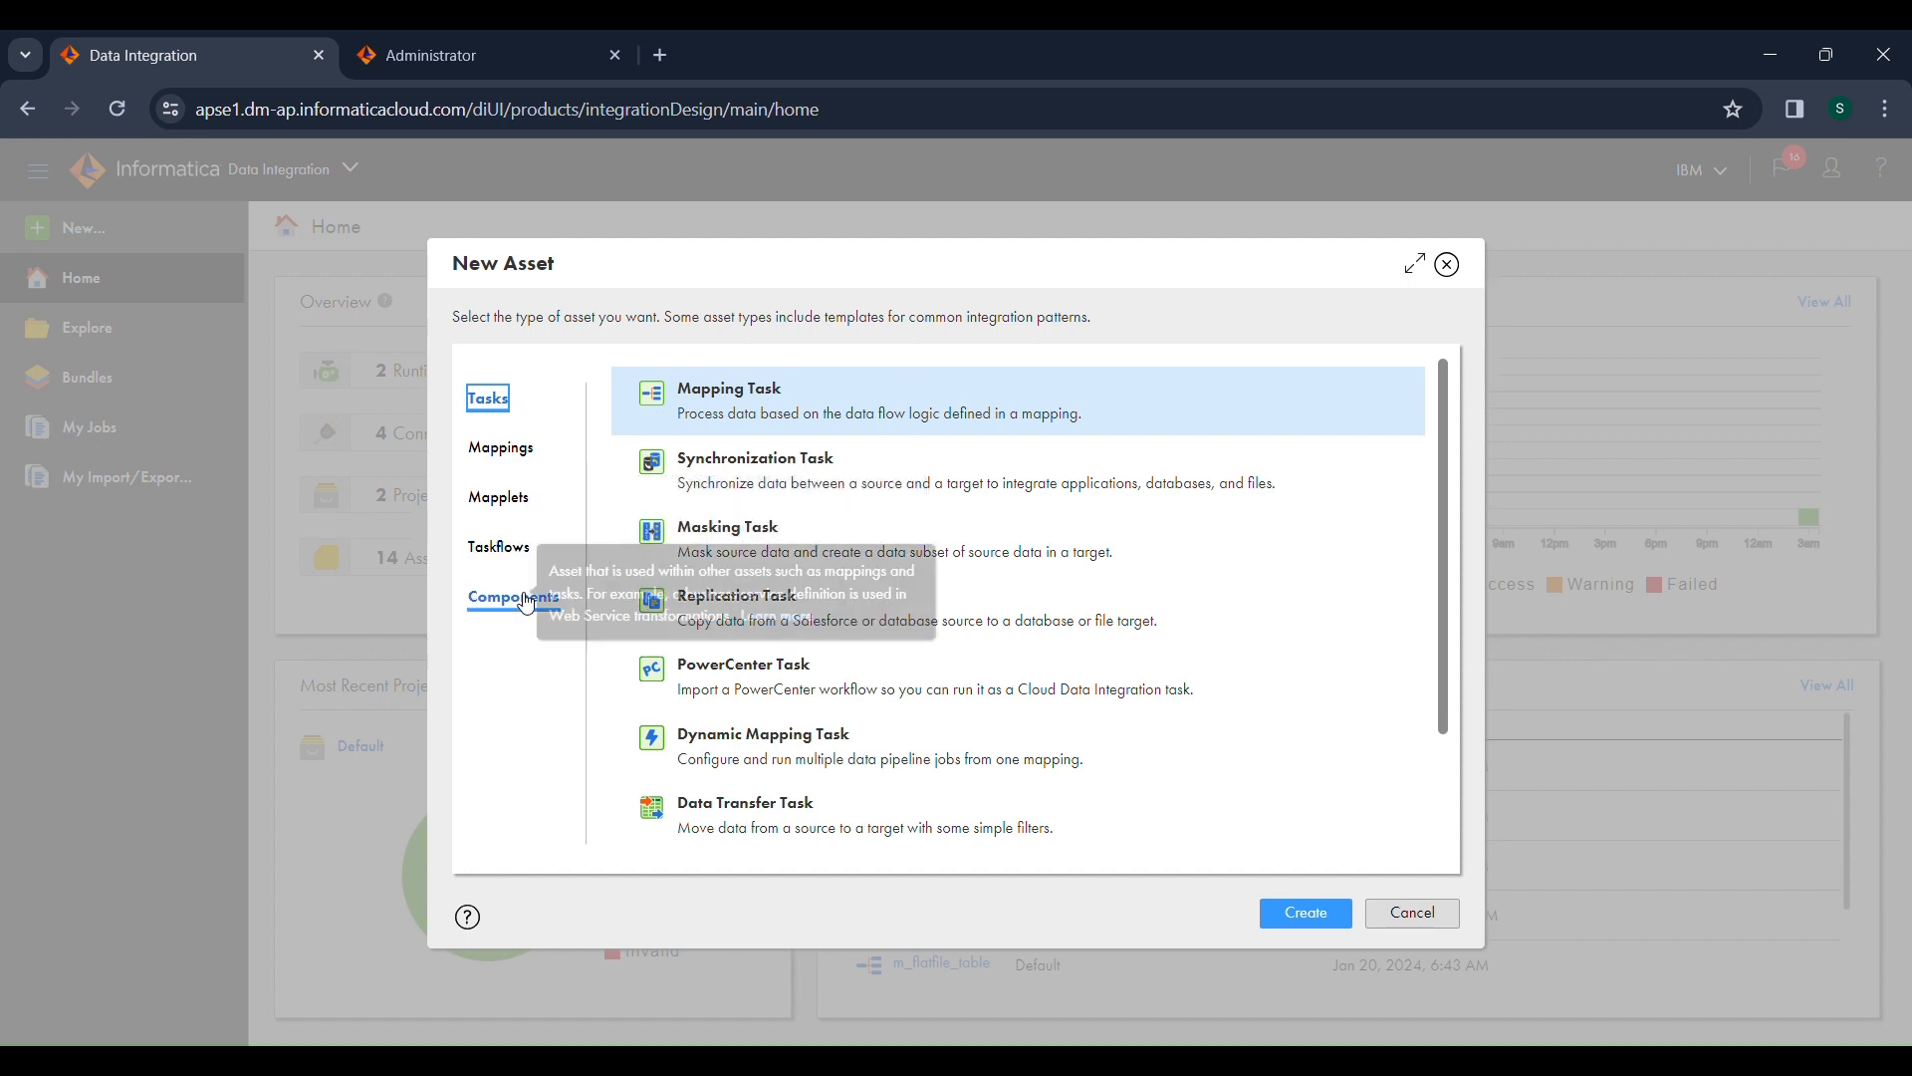
click(505, 448)
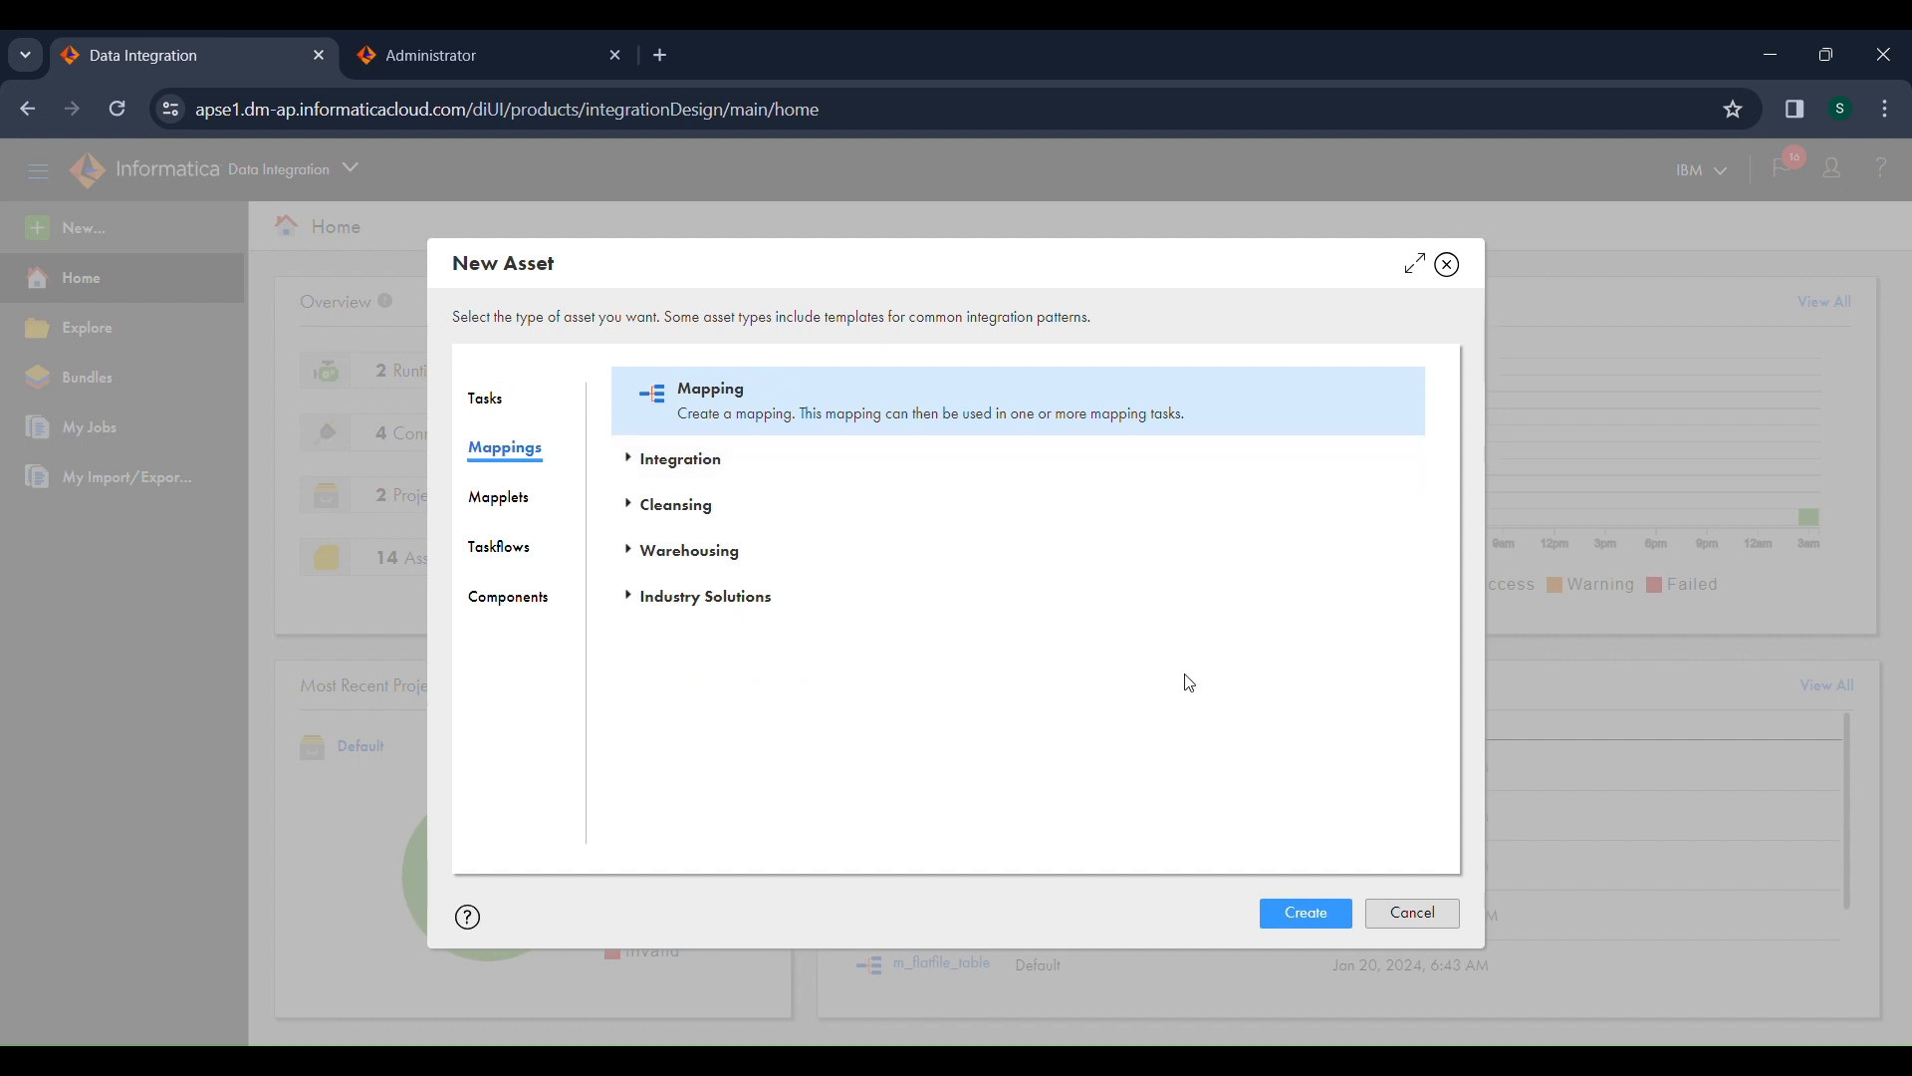
click(1317, 915)
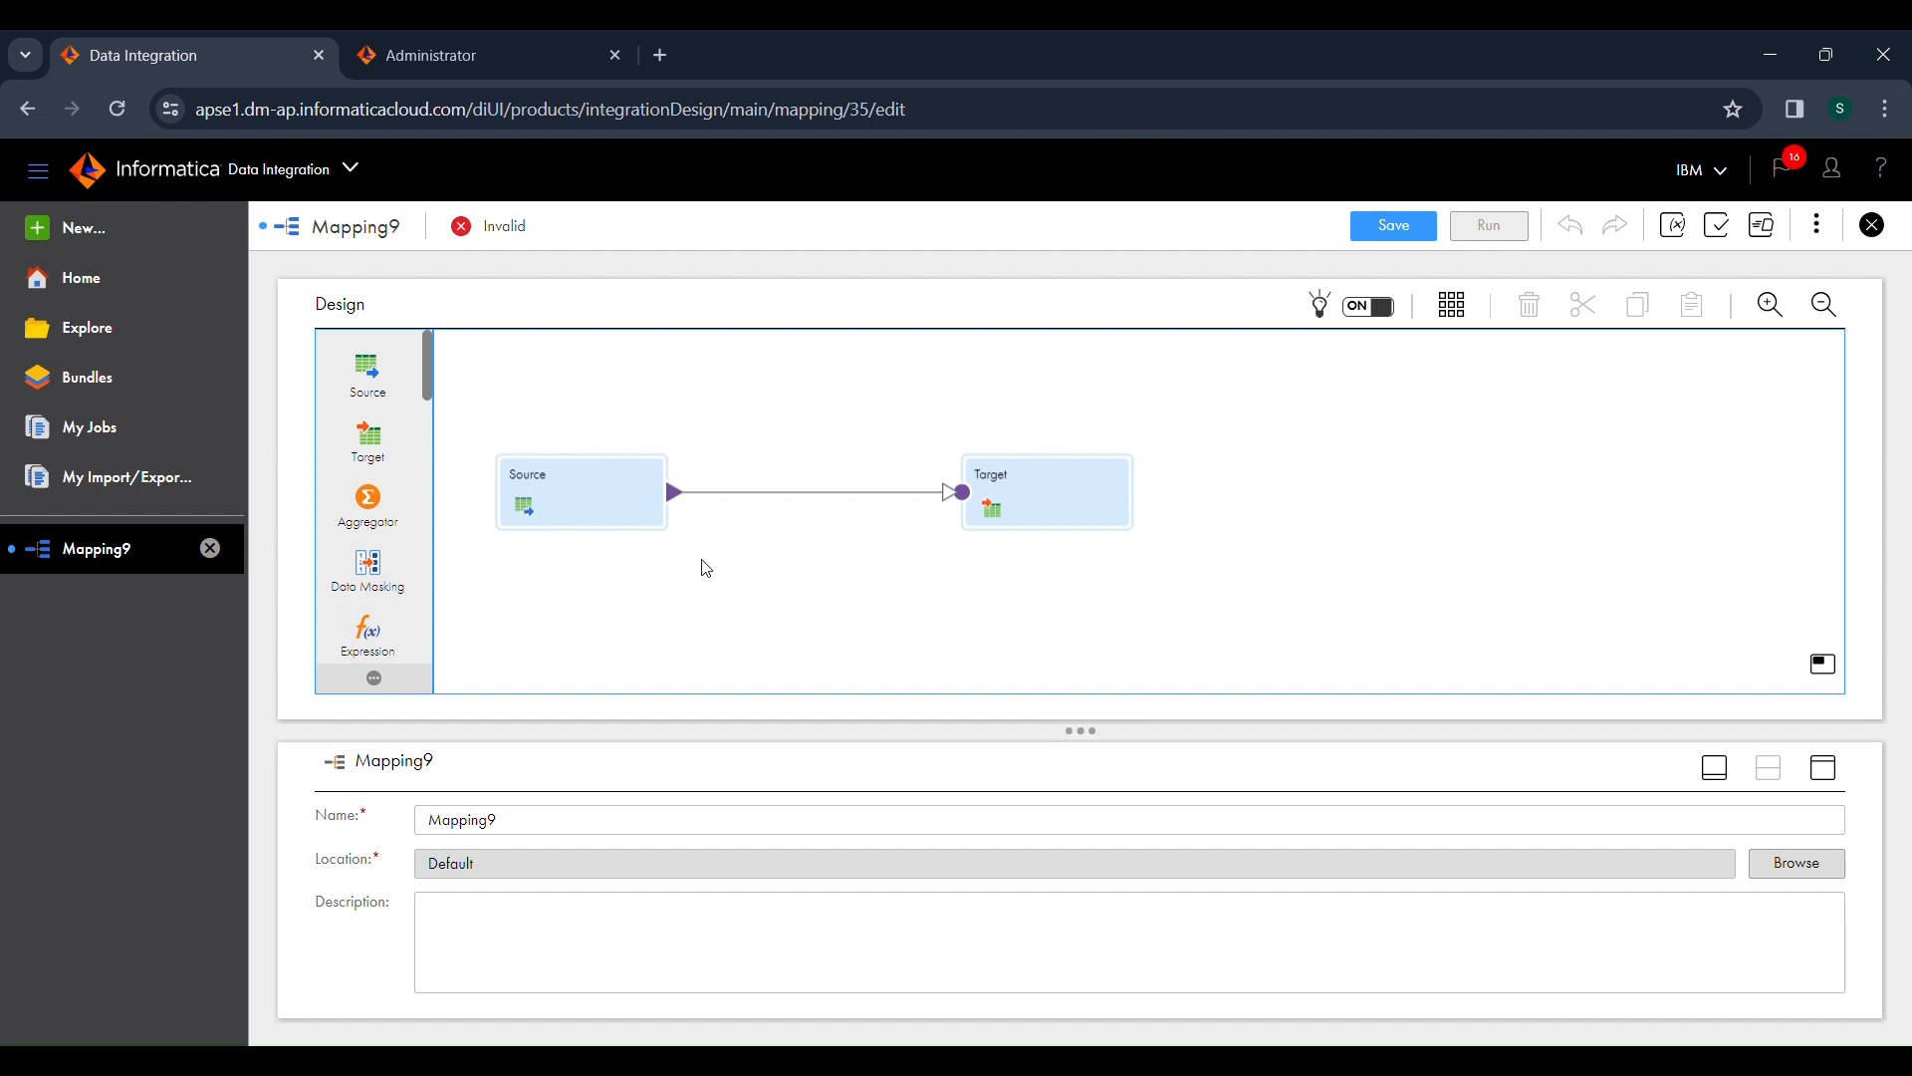
click(613, 517)
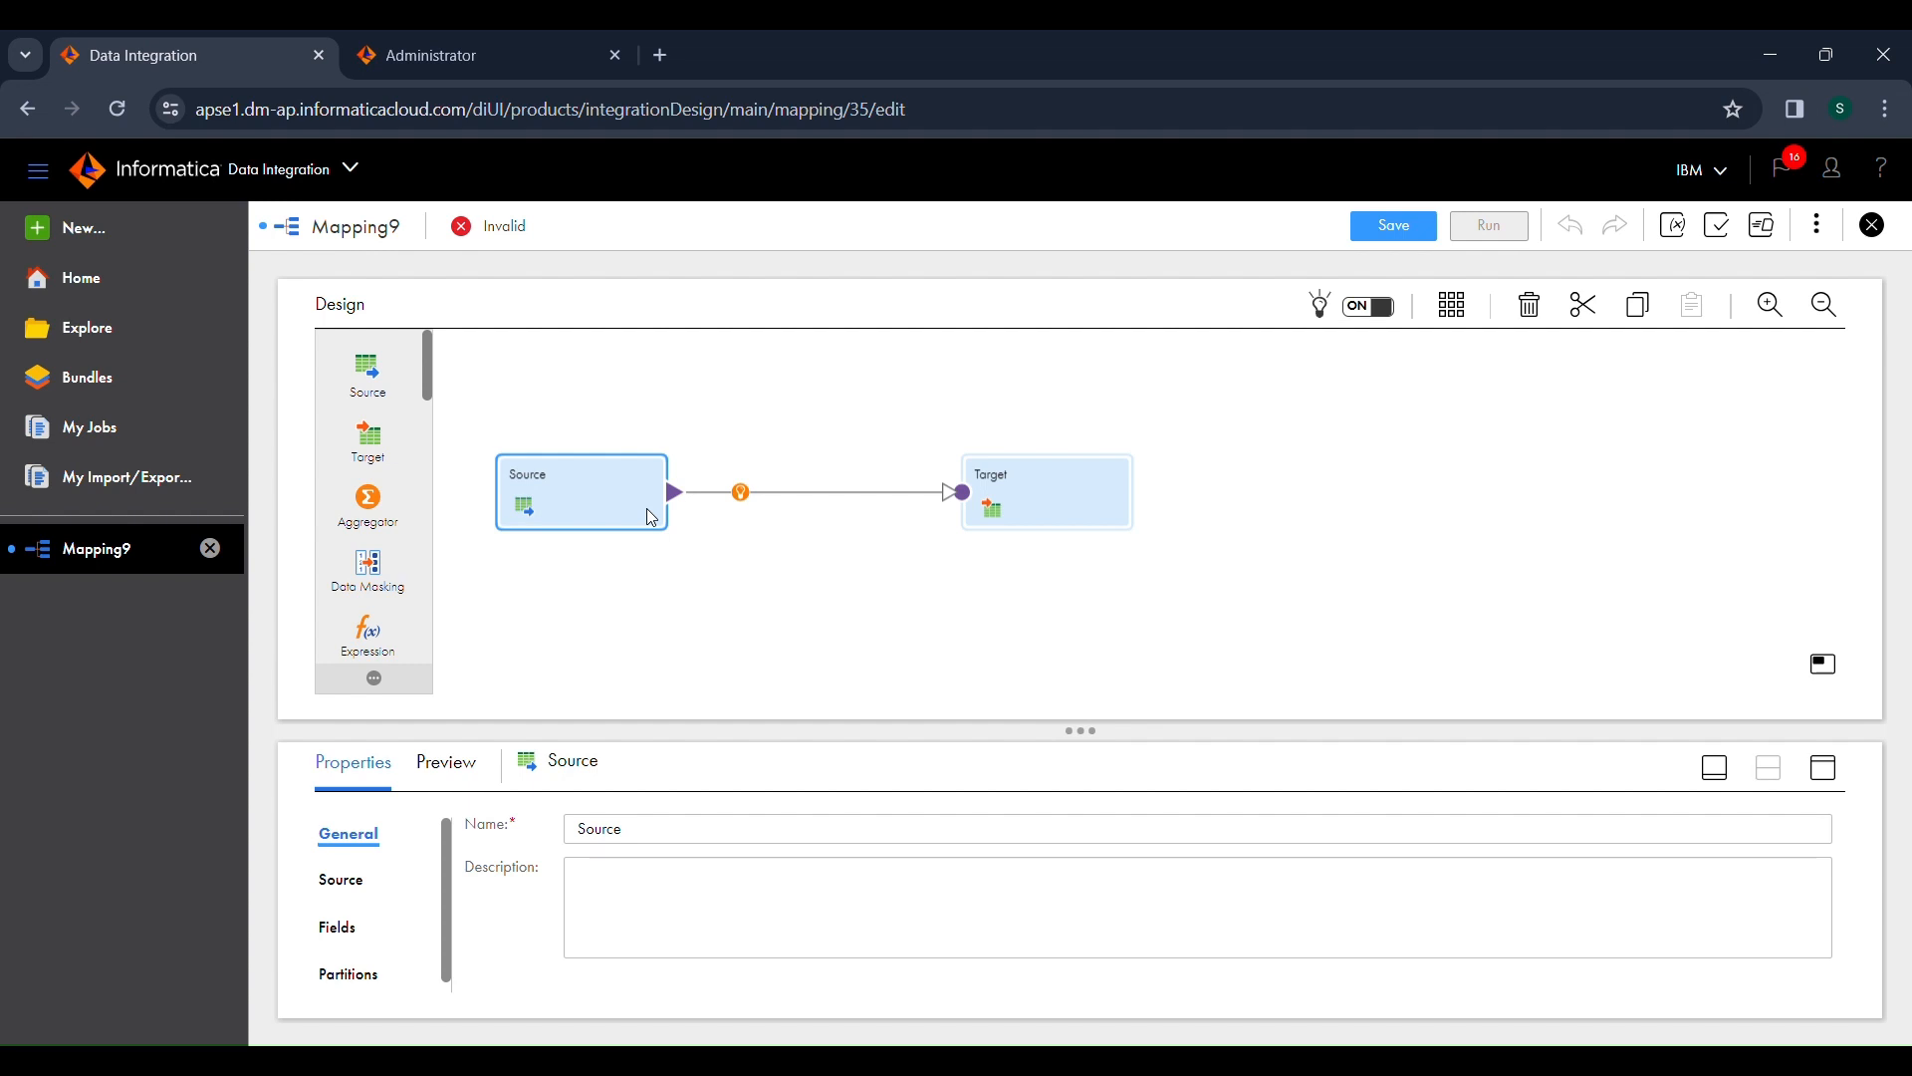
click(1087, 495)
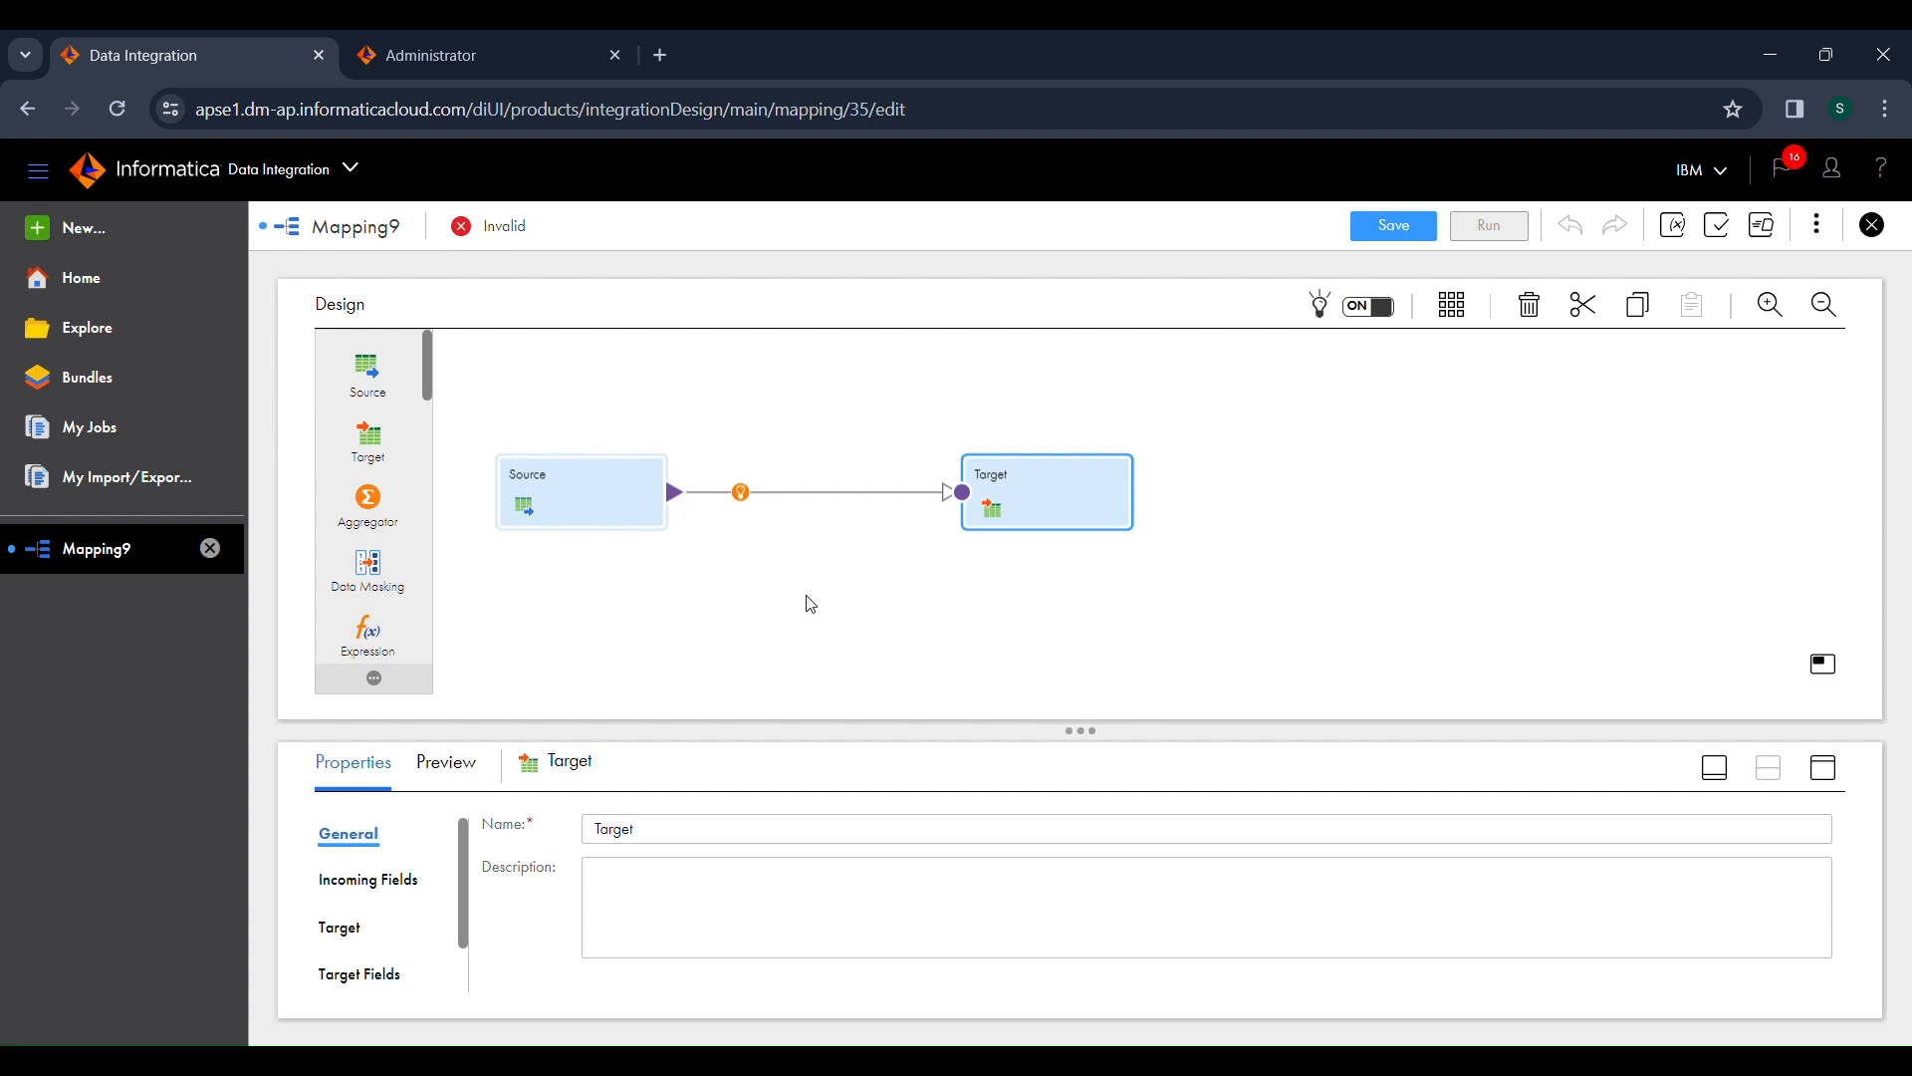
click(888, 577)
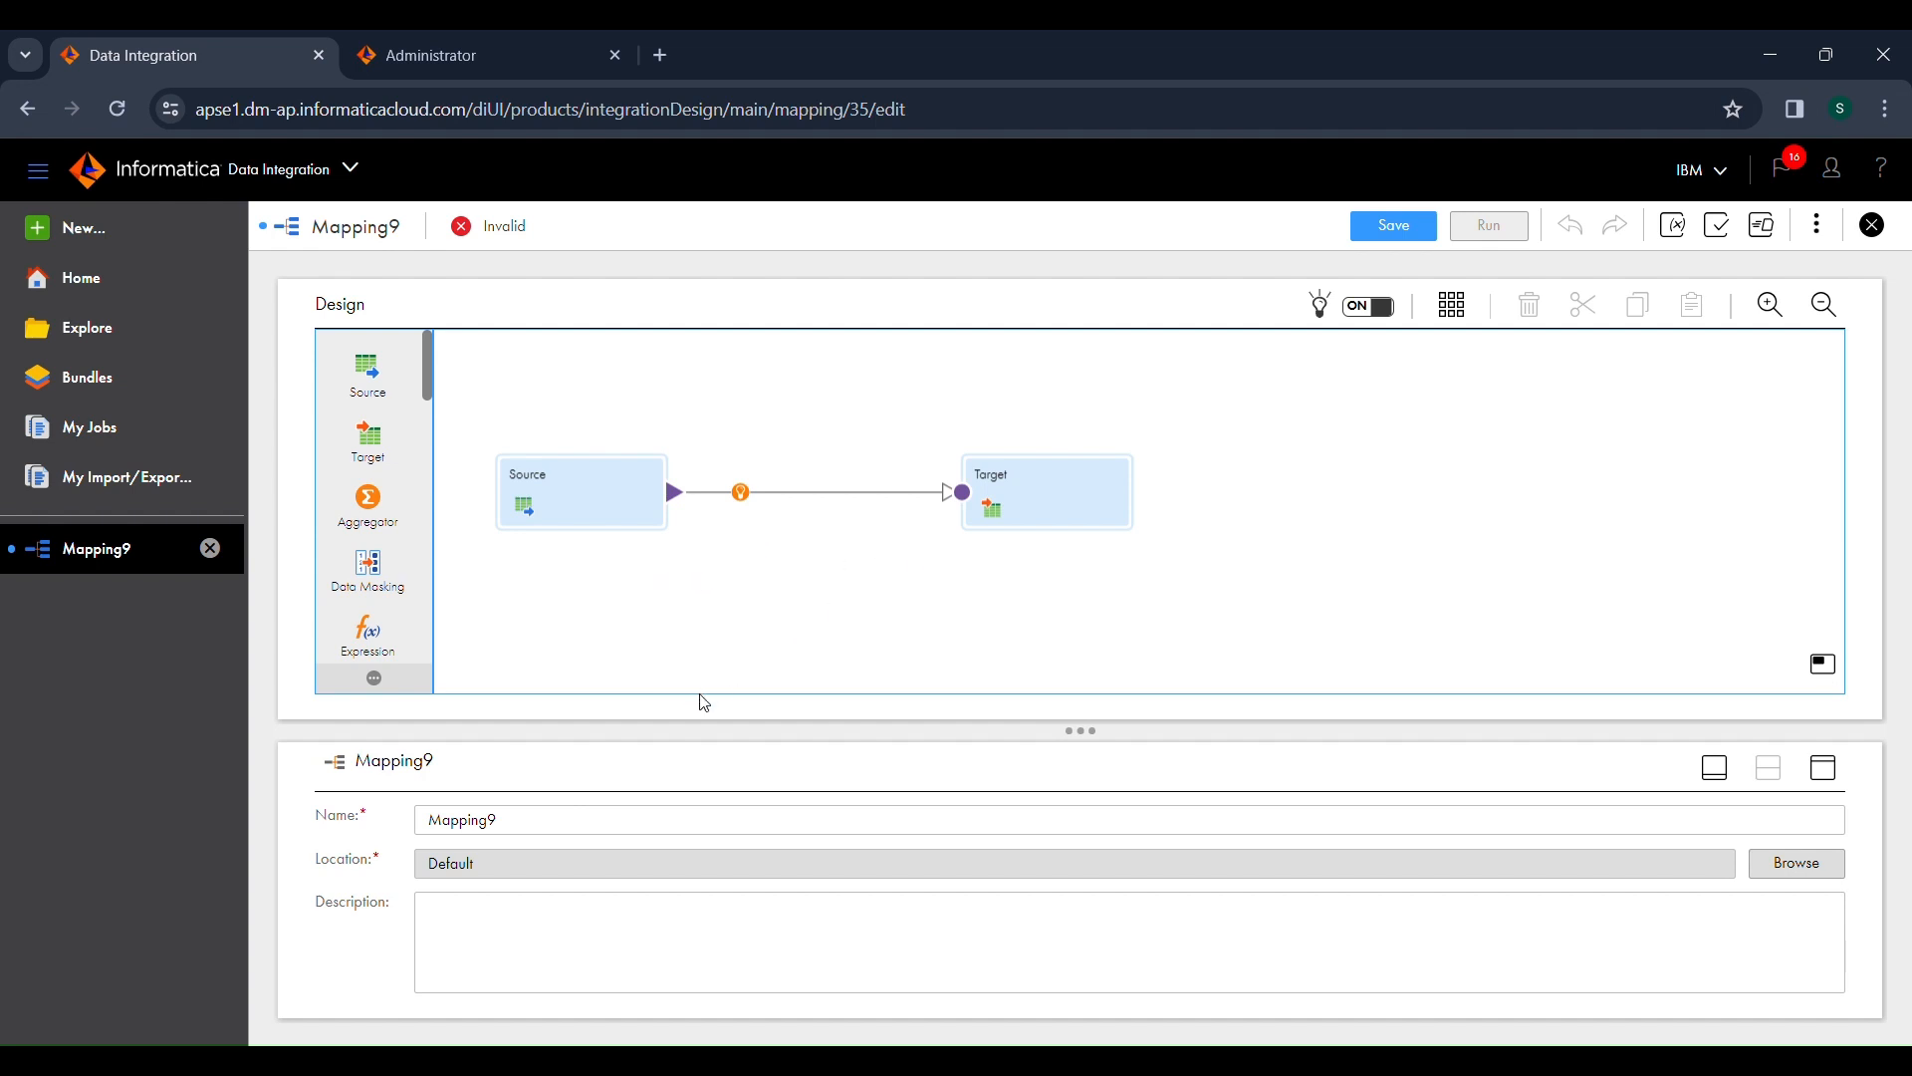
double_click(599, 820)
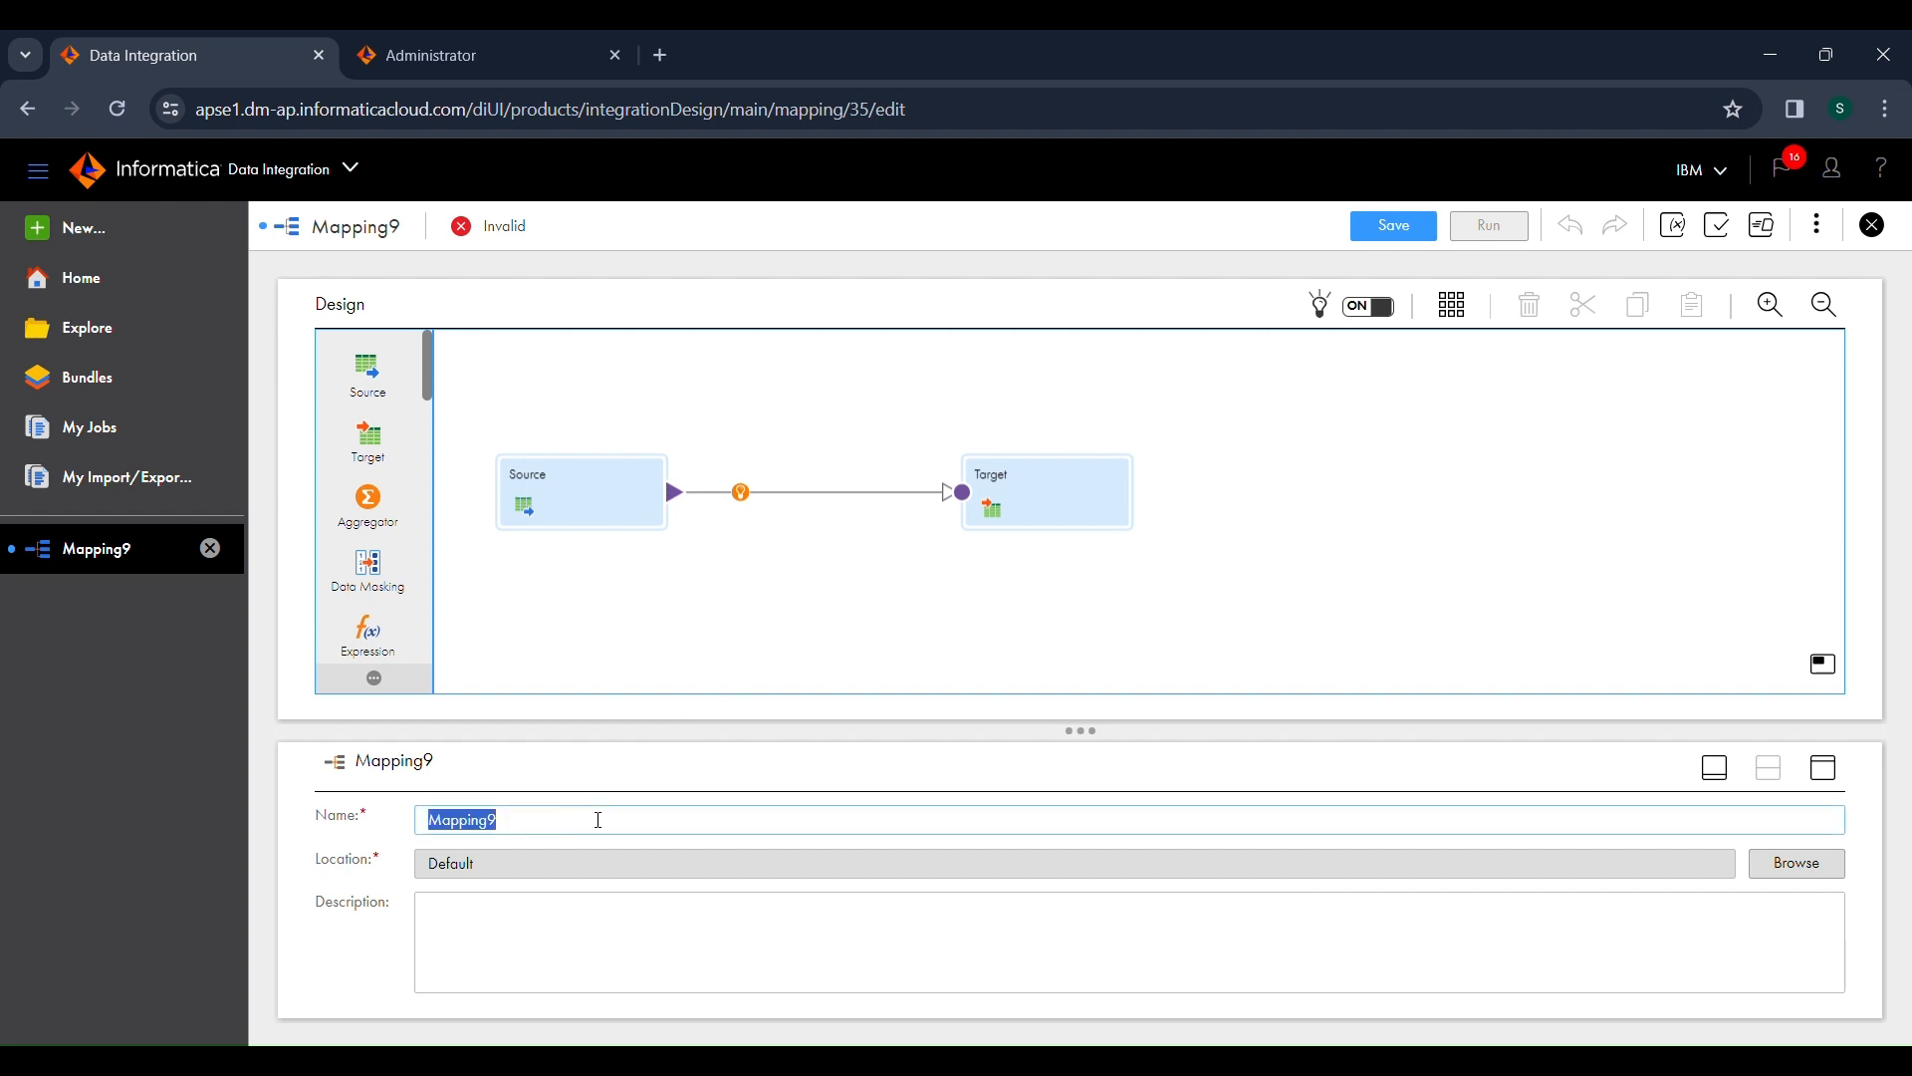
click(732, 643)
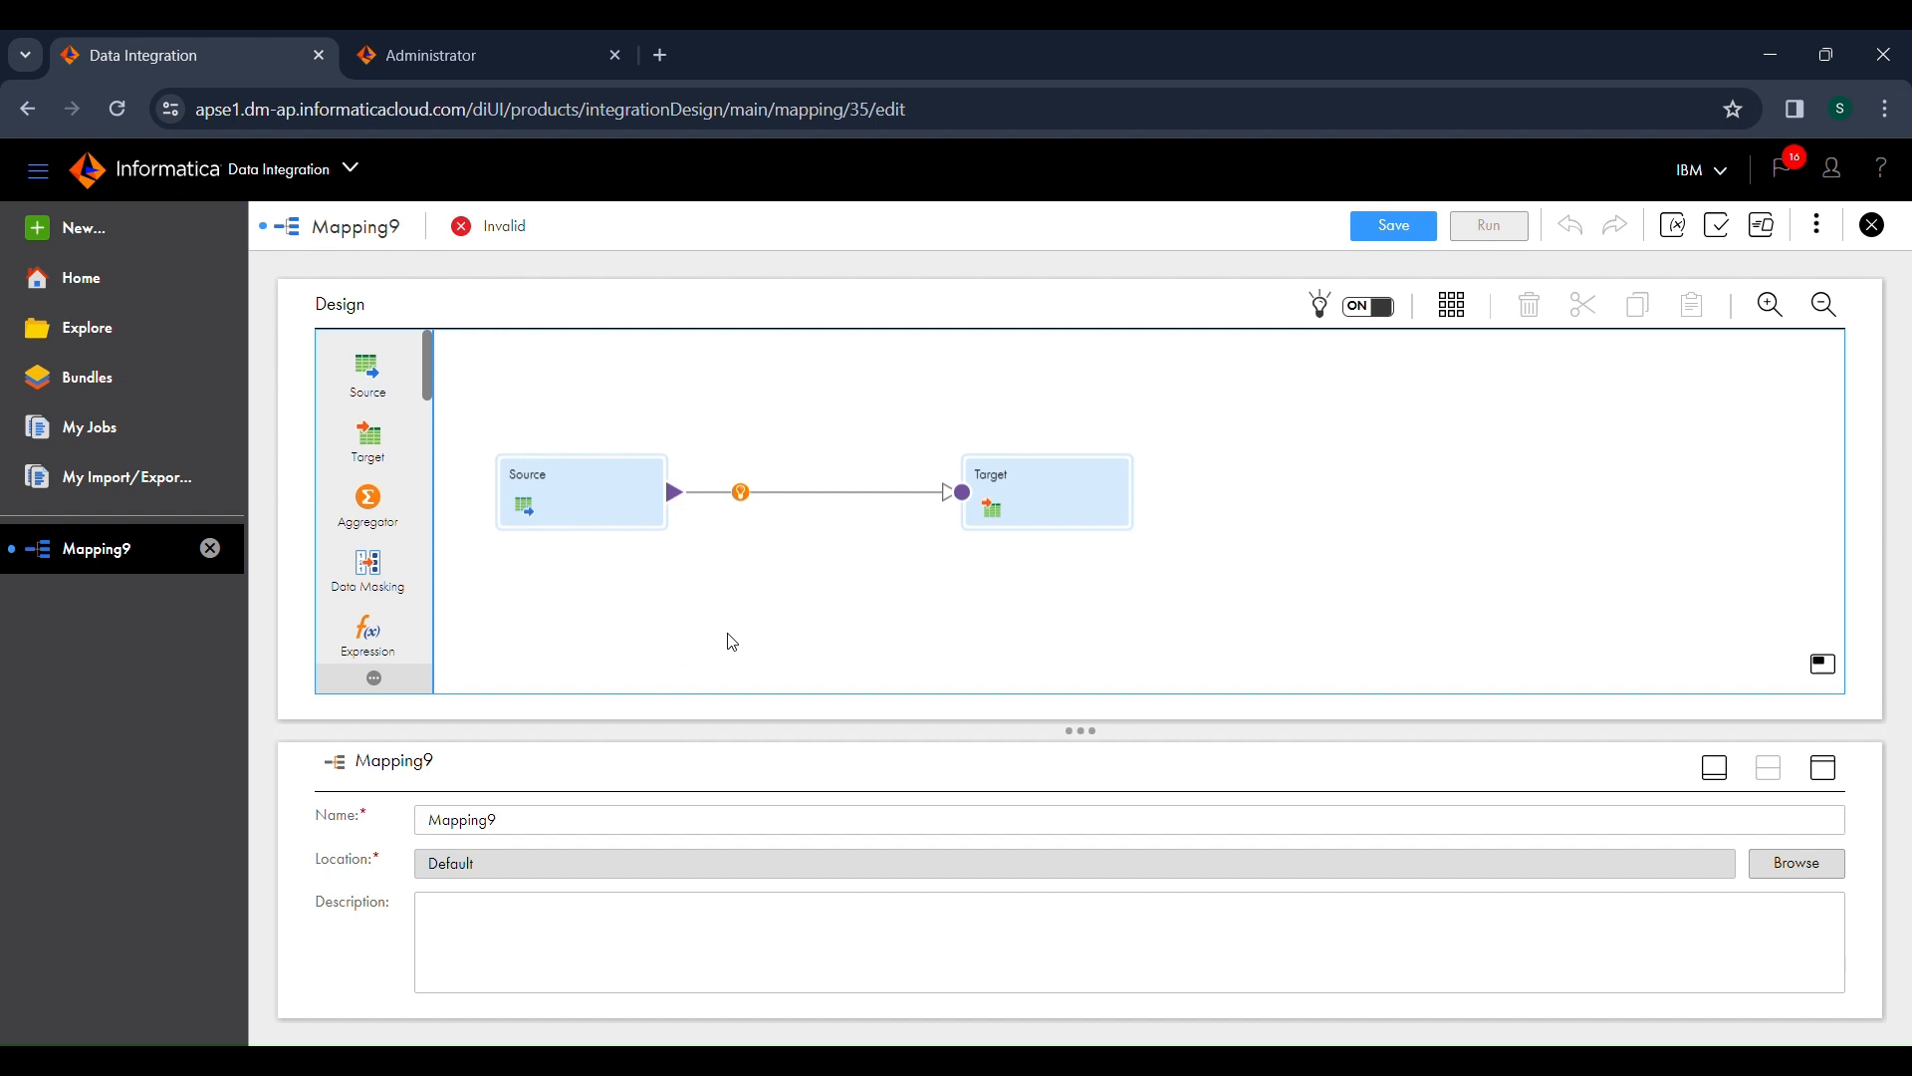
Step: Set the Source transformation's connection to Oracle_src (Oracle), working in its maximized properties
click(630, 513)
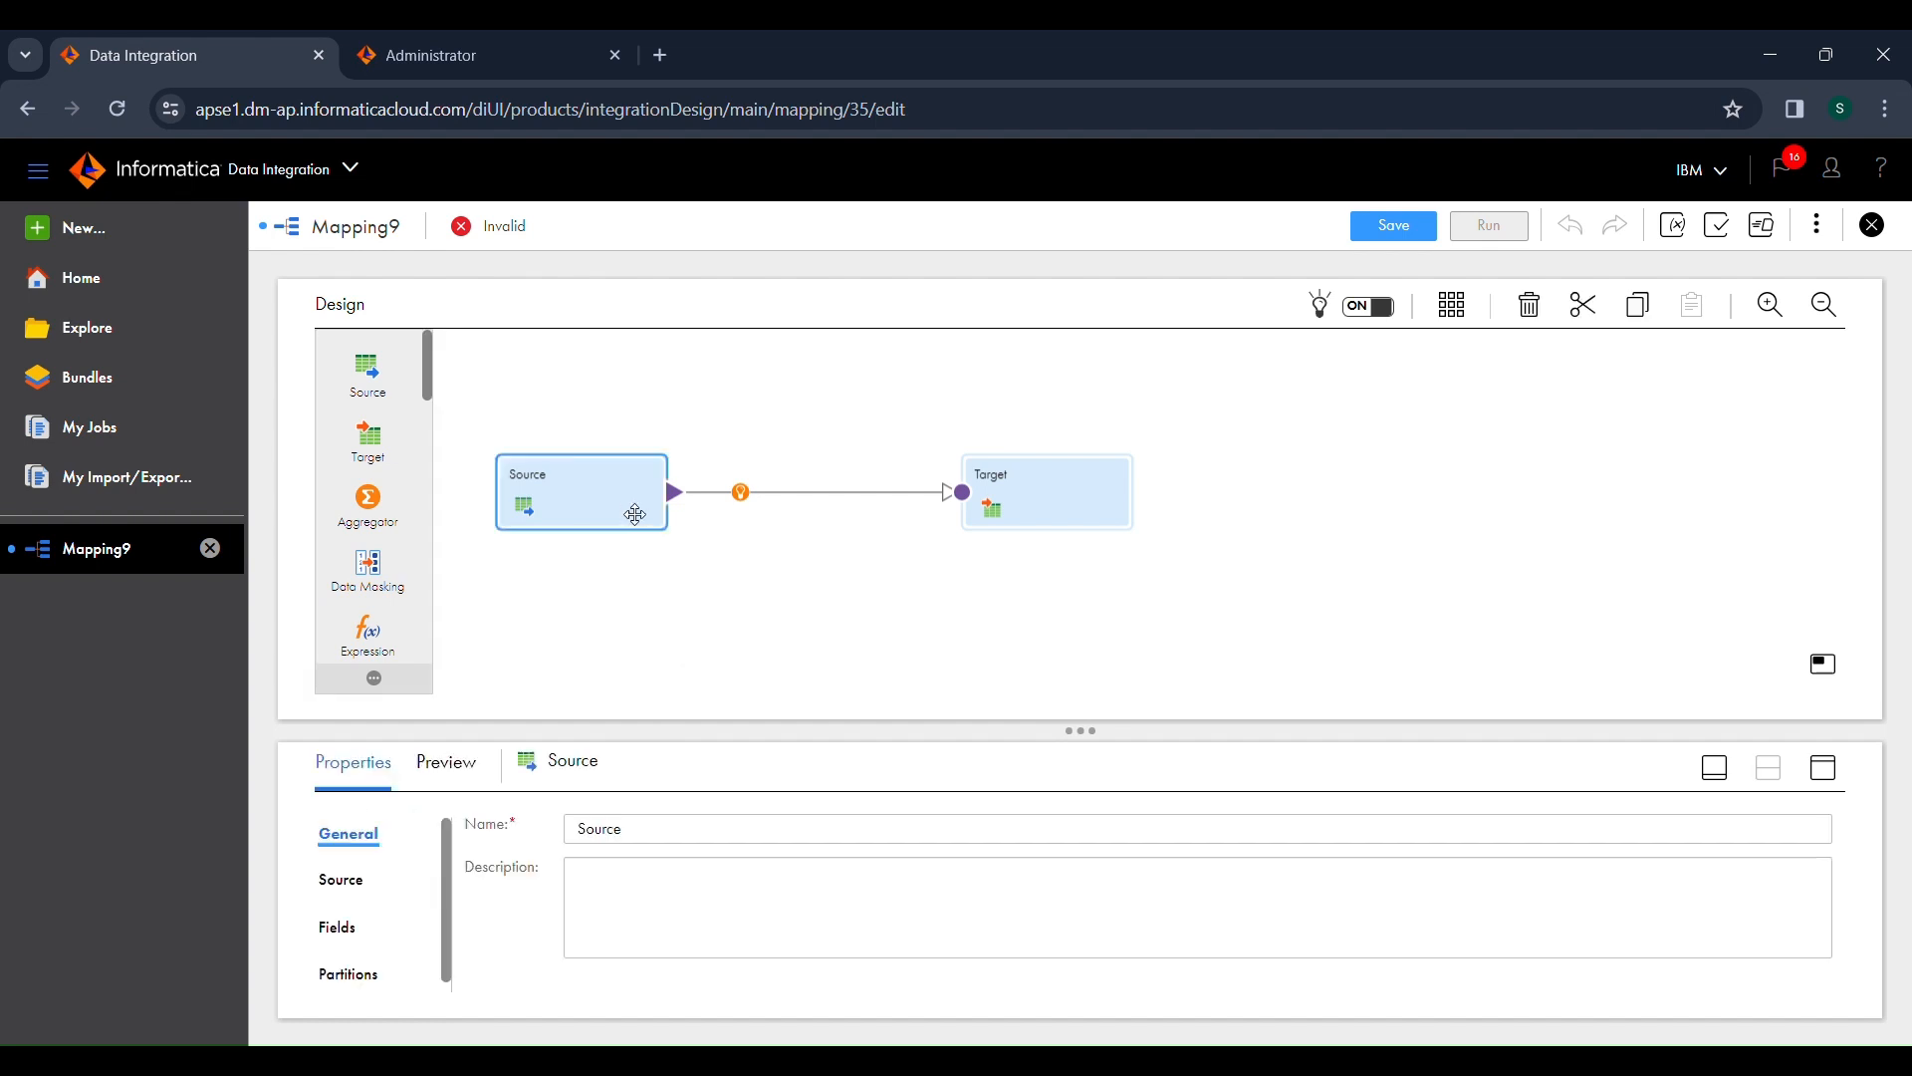
click(1825, 769)
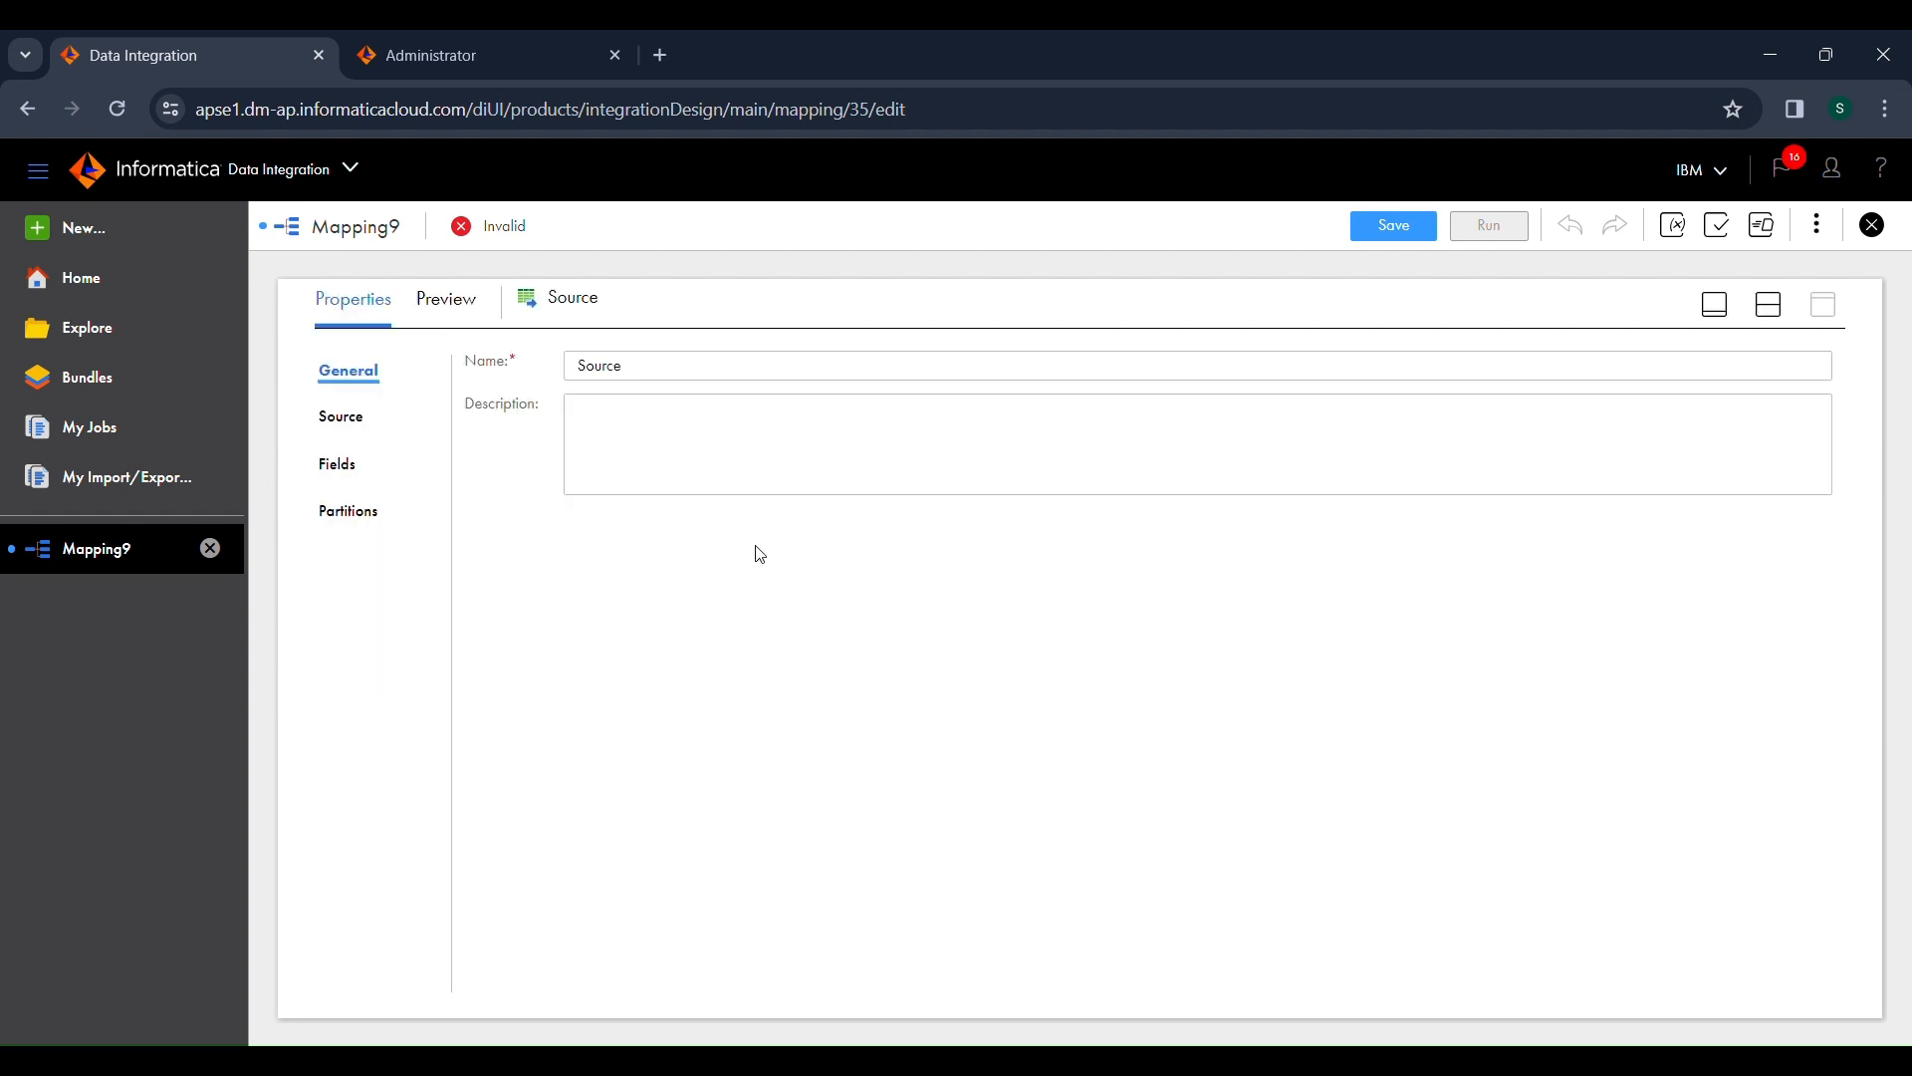
click(348, 423)
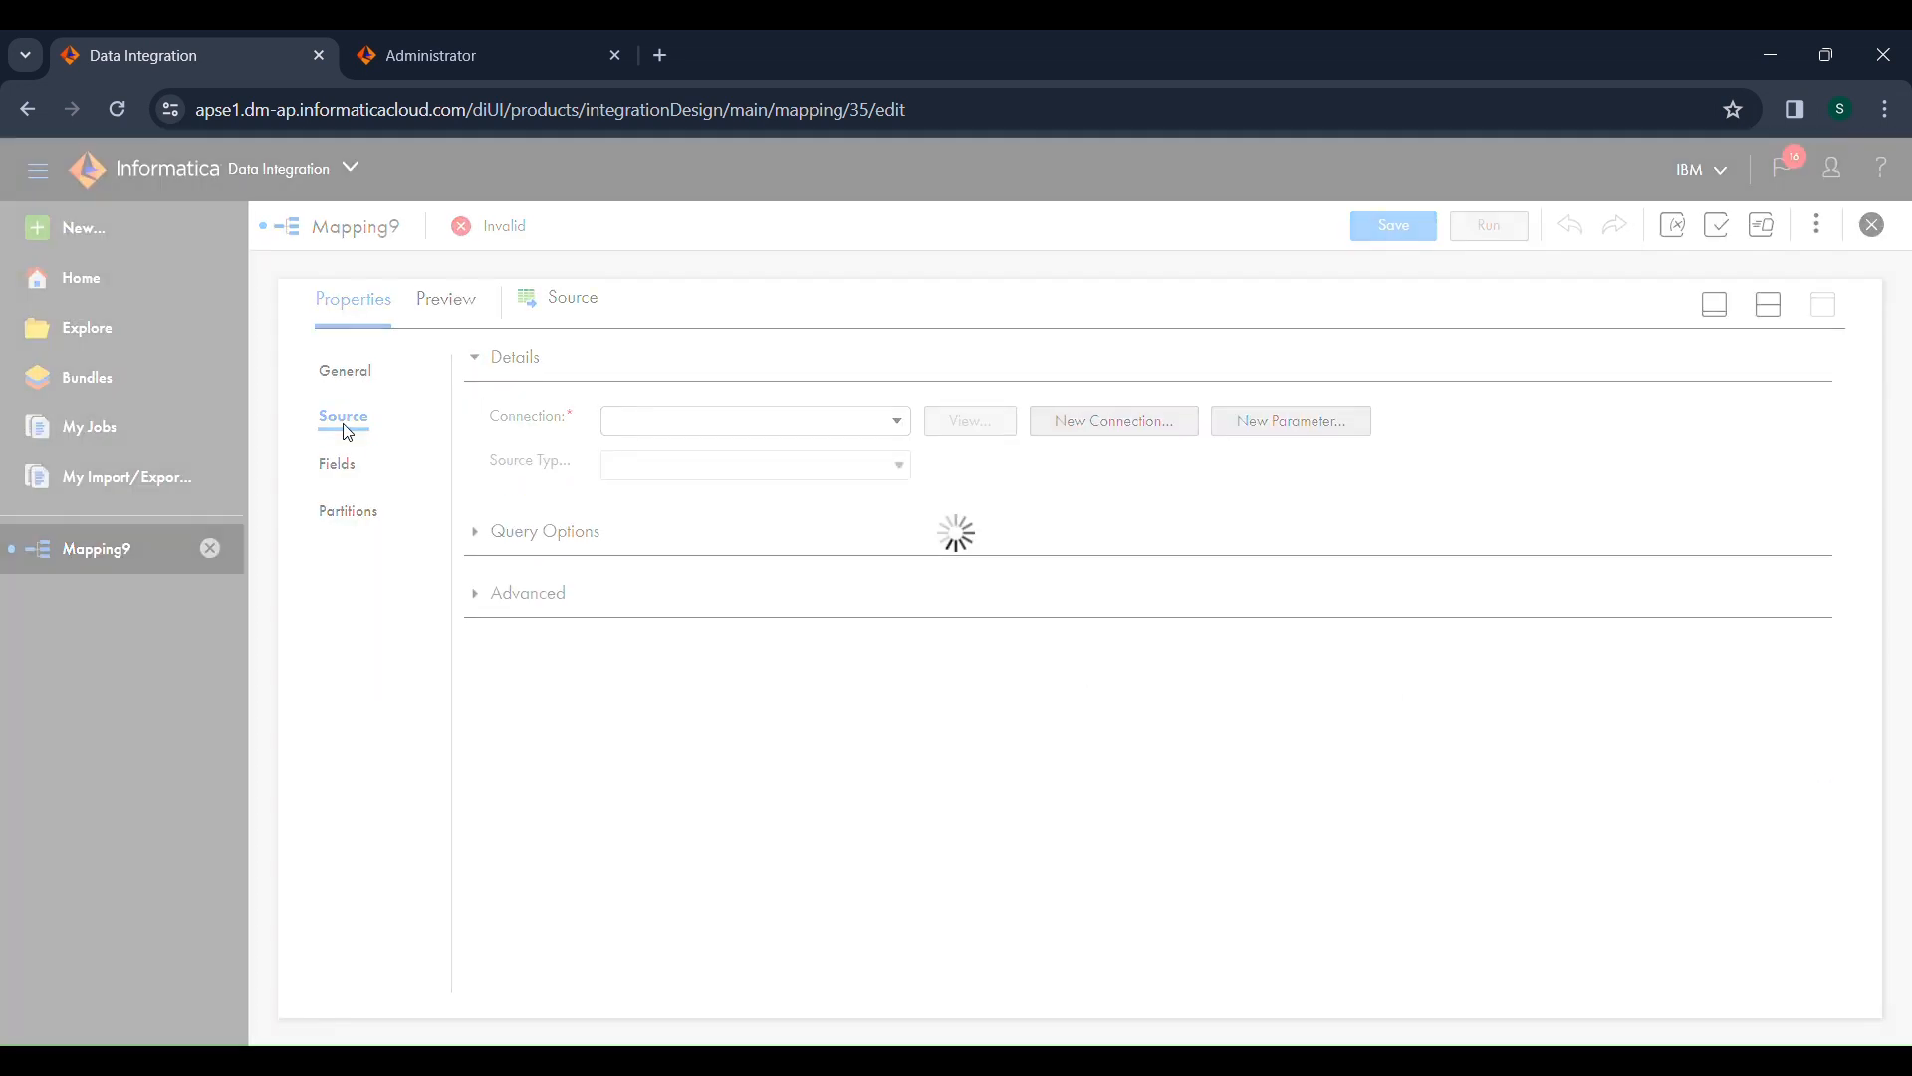
click(750, 430)
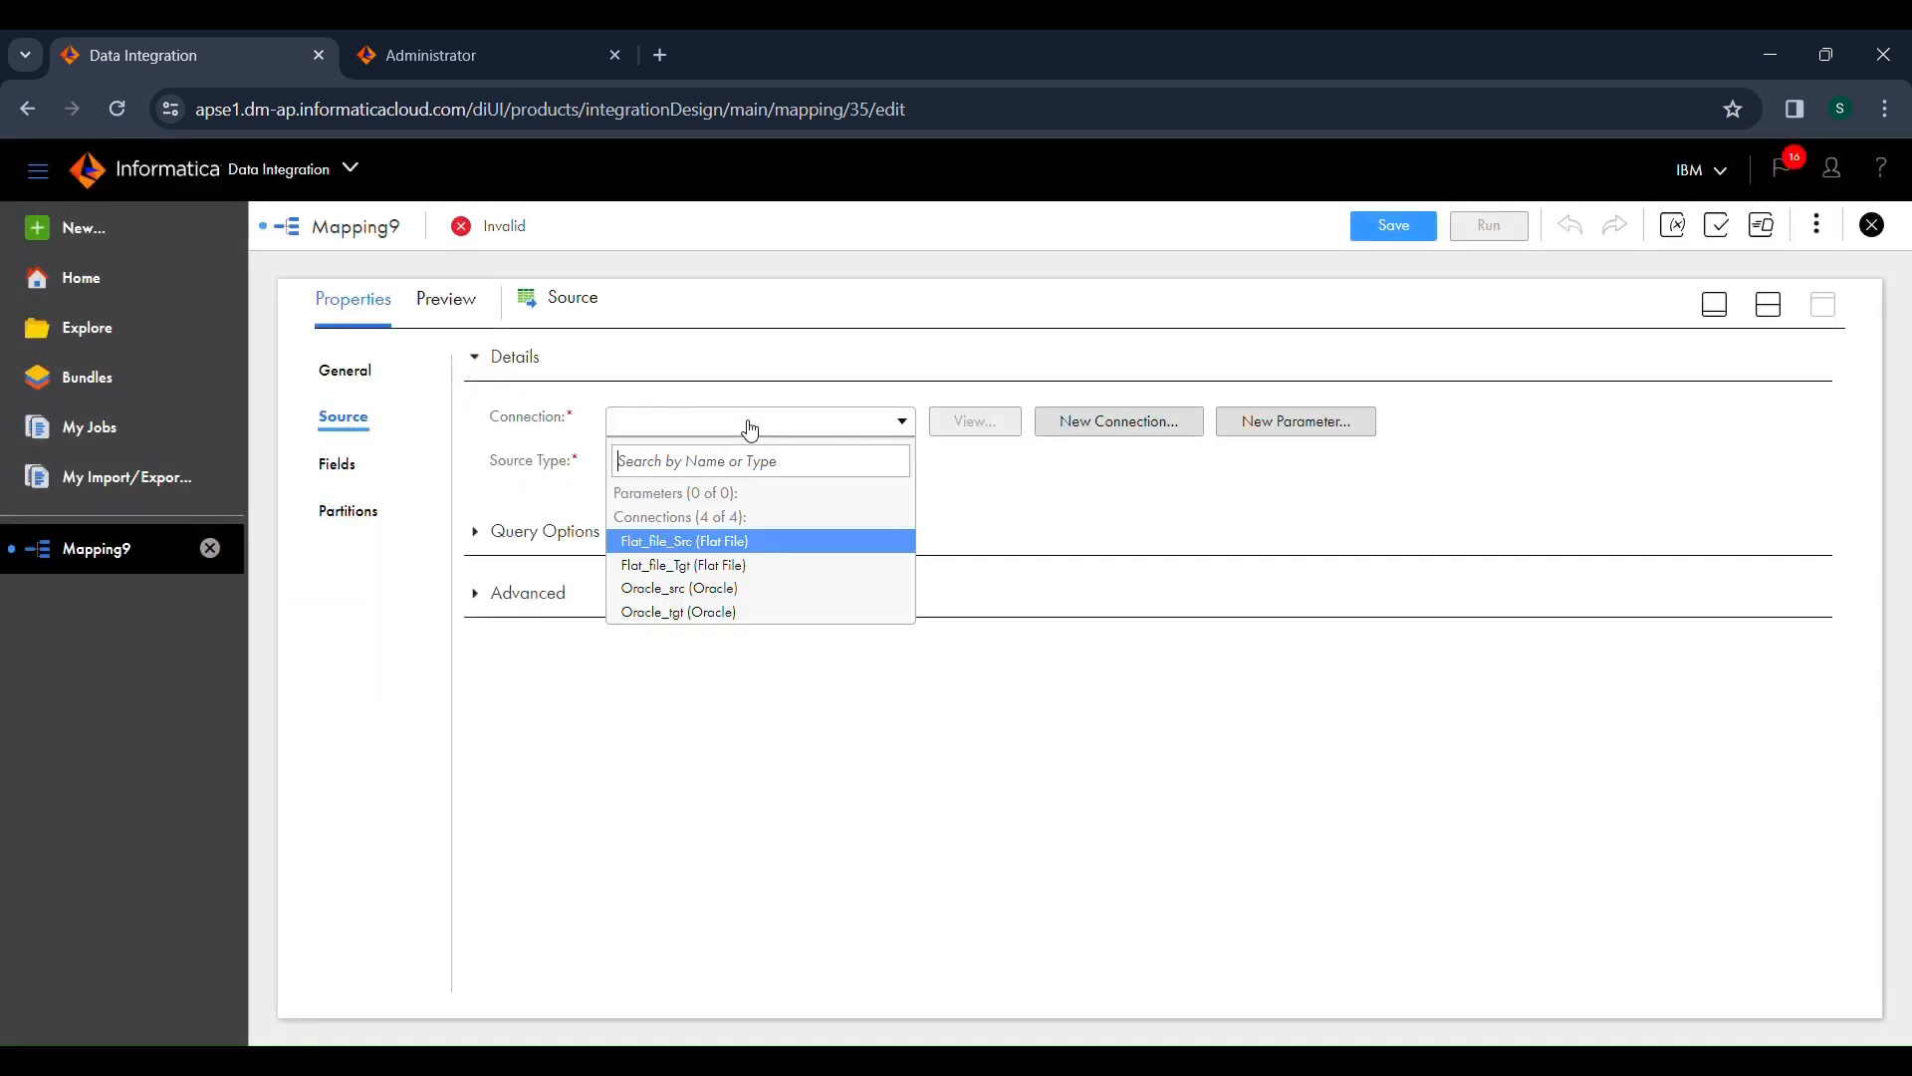
click(705, 588)
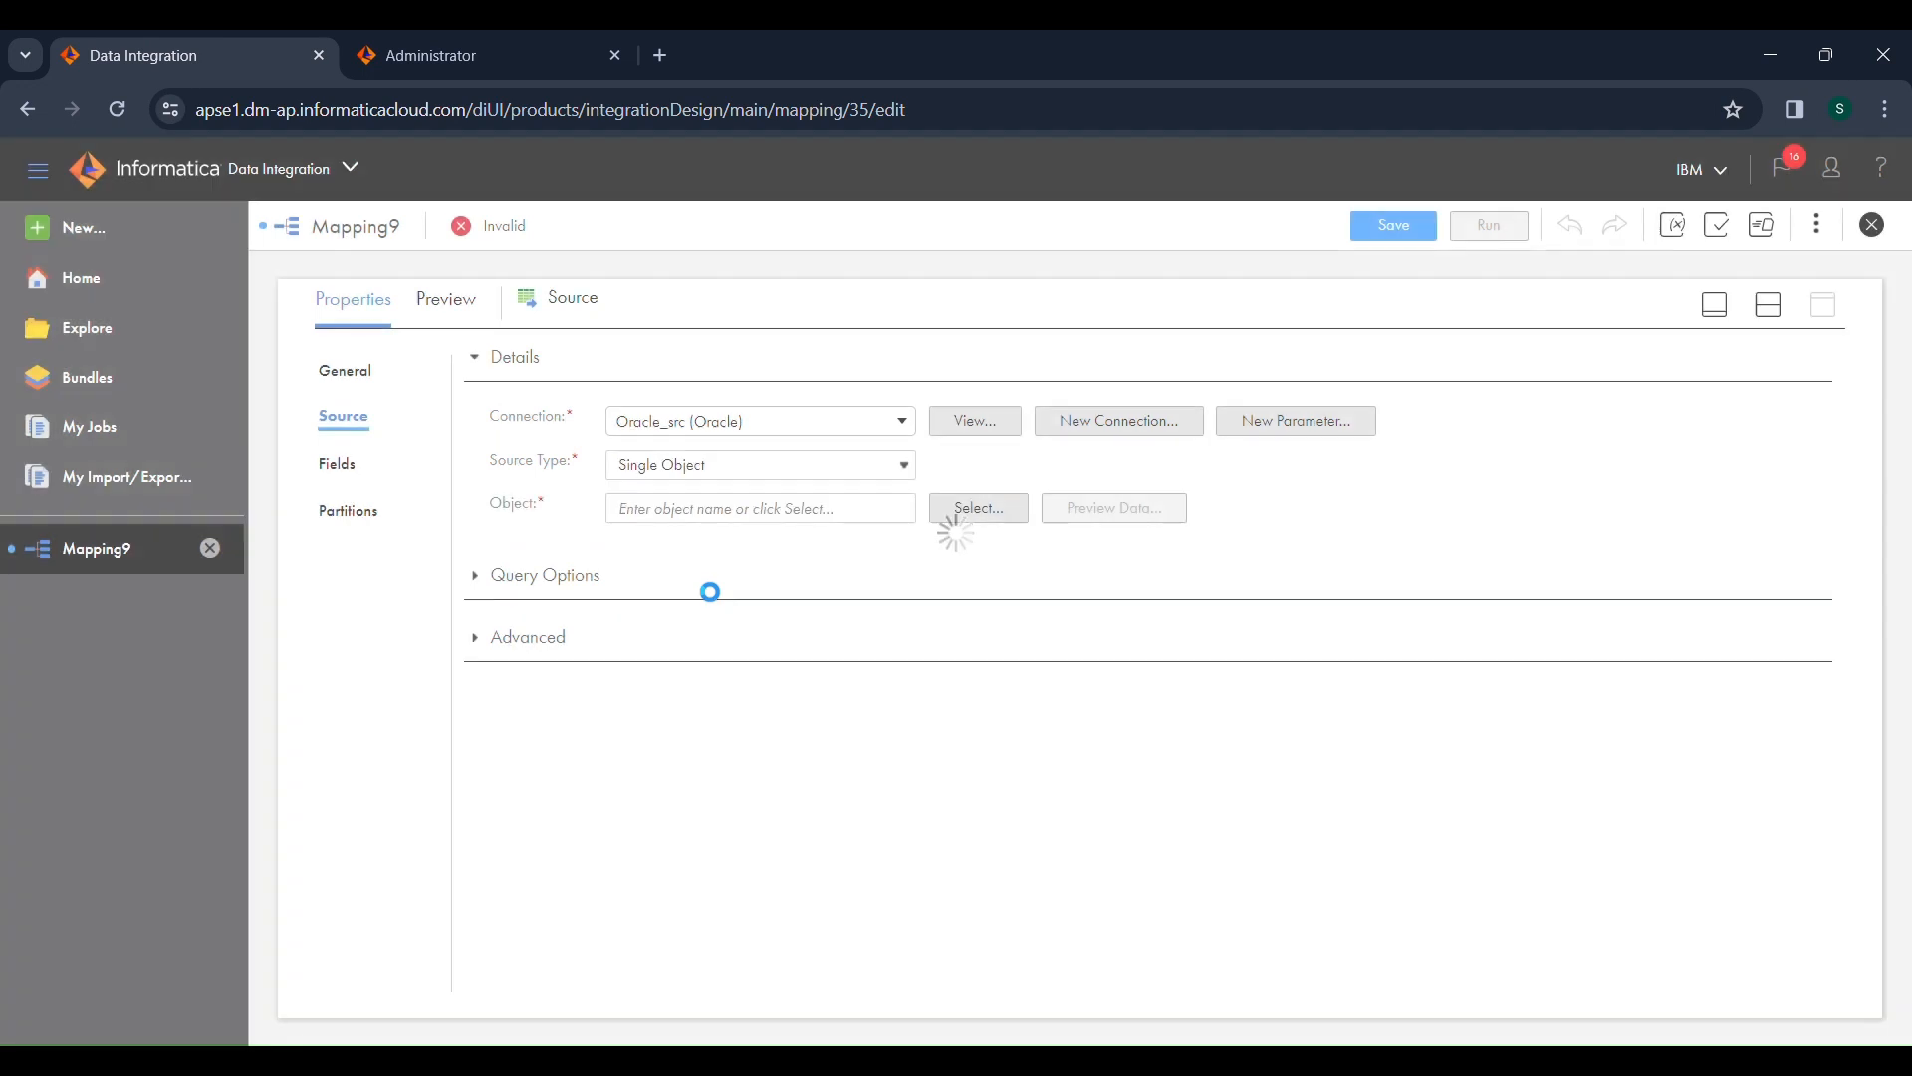
Step: Search the source objects for "emp" and choose the EMPLOYEES table as the source object
click(953, 511)
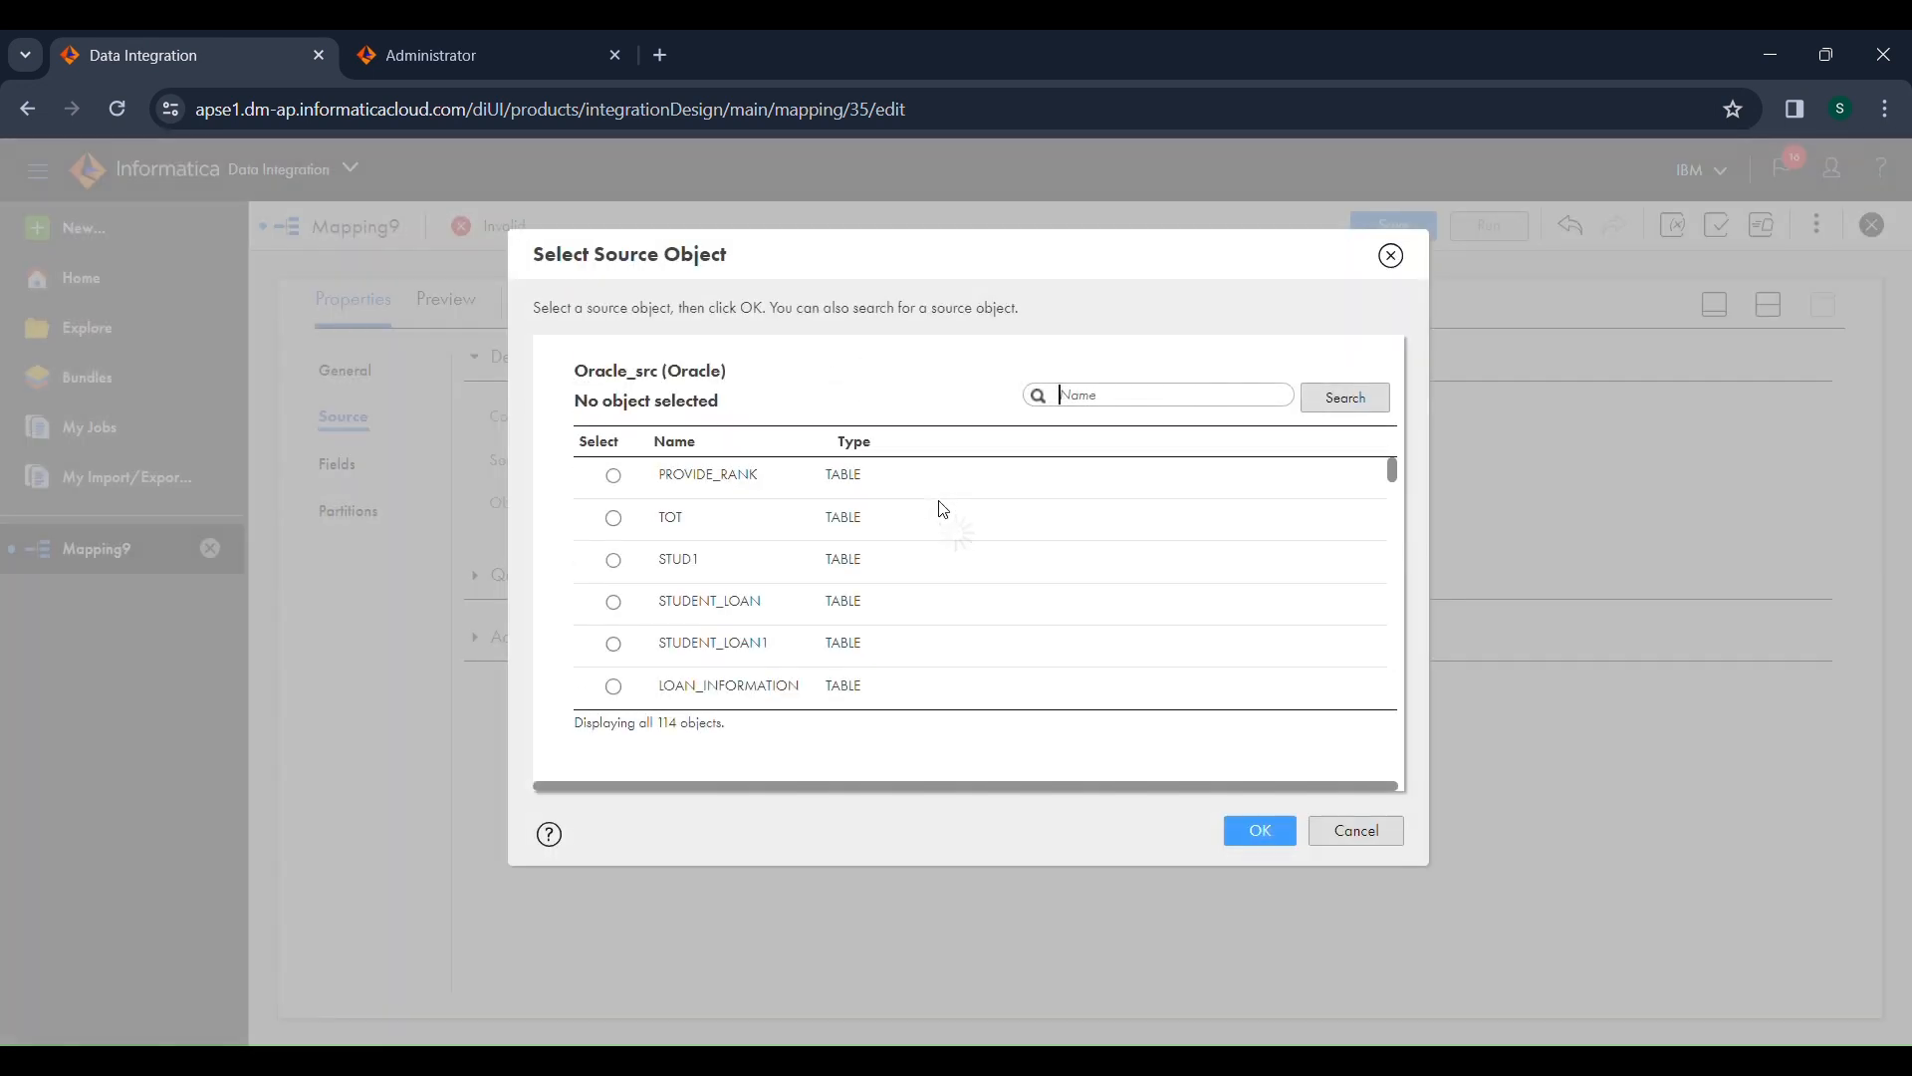
text(emp)
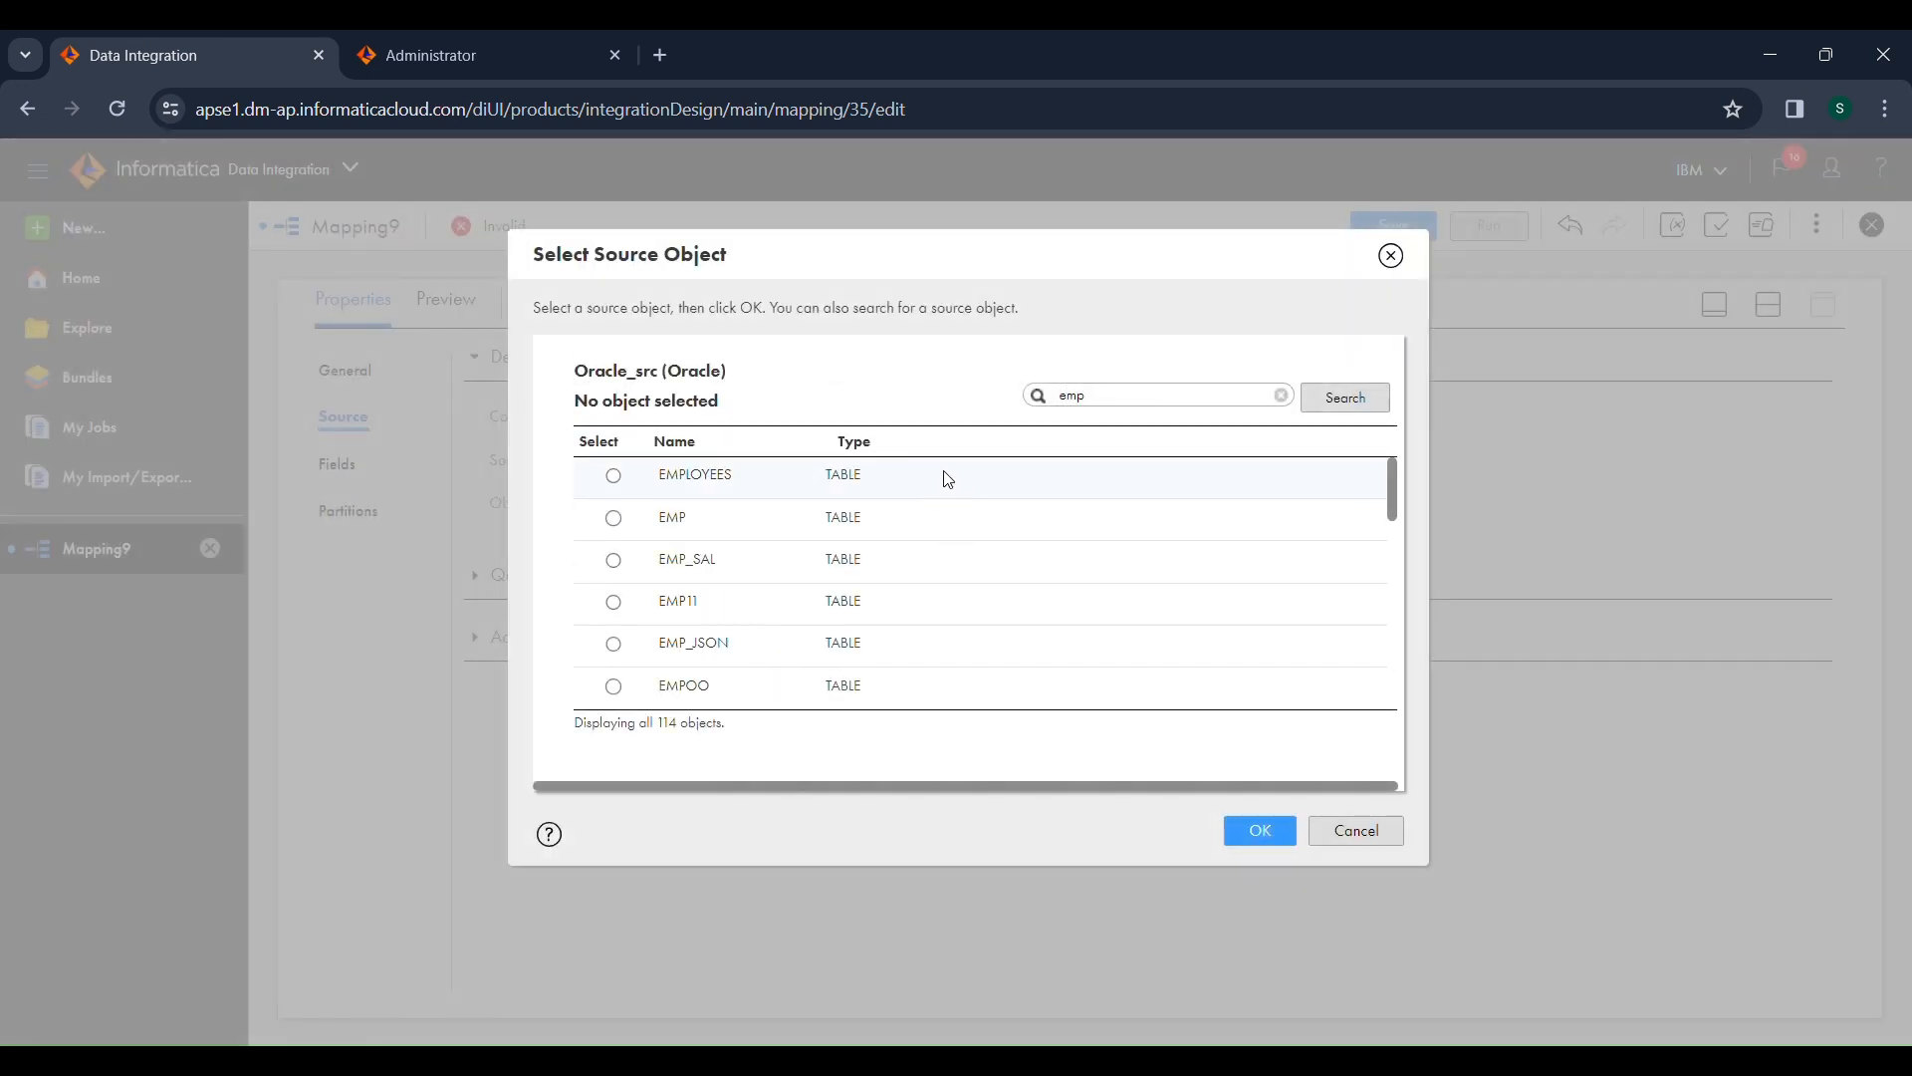
click(947, 478)
click(1245, 832)
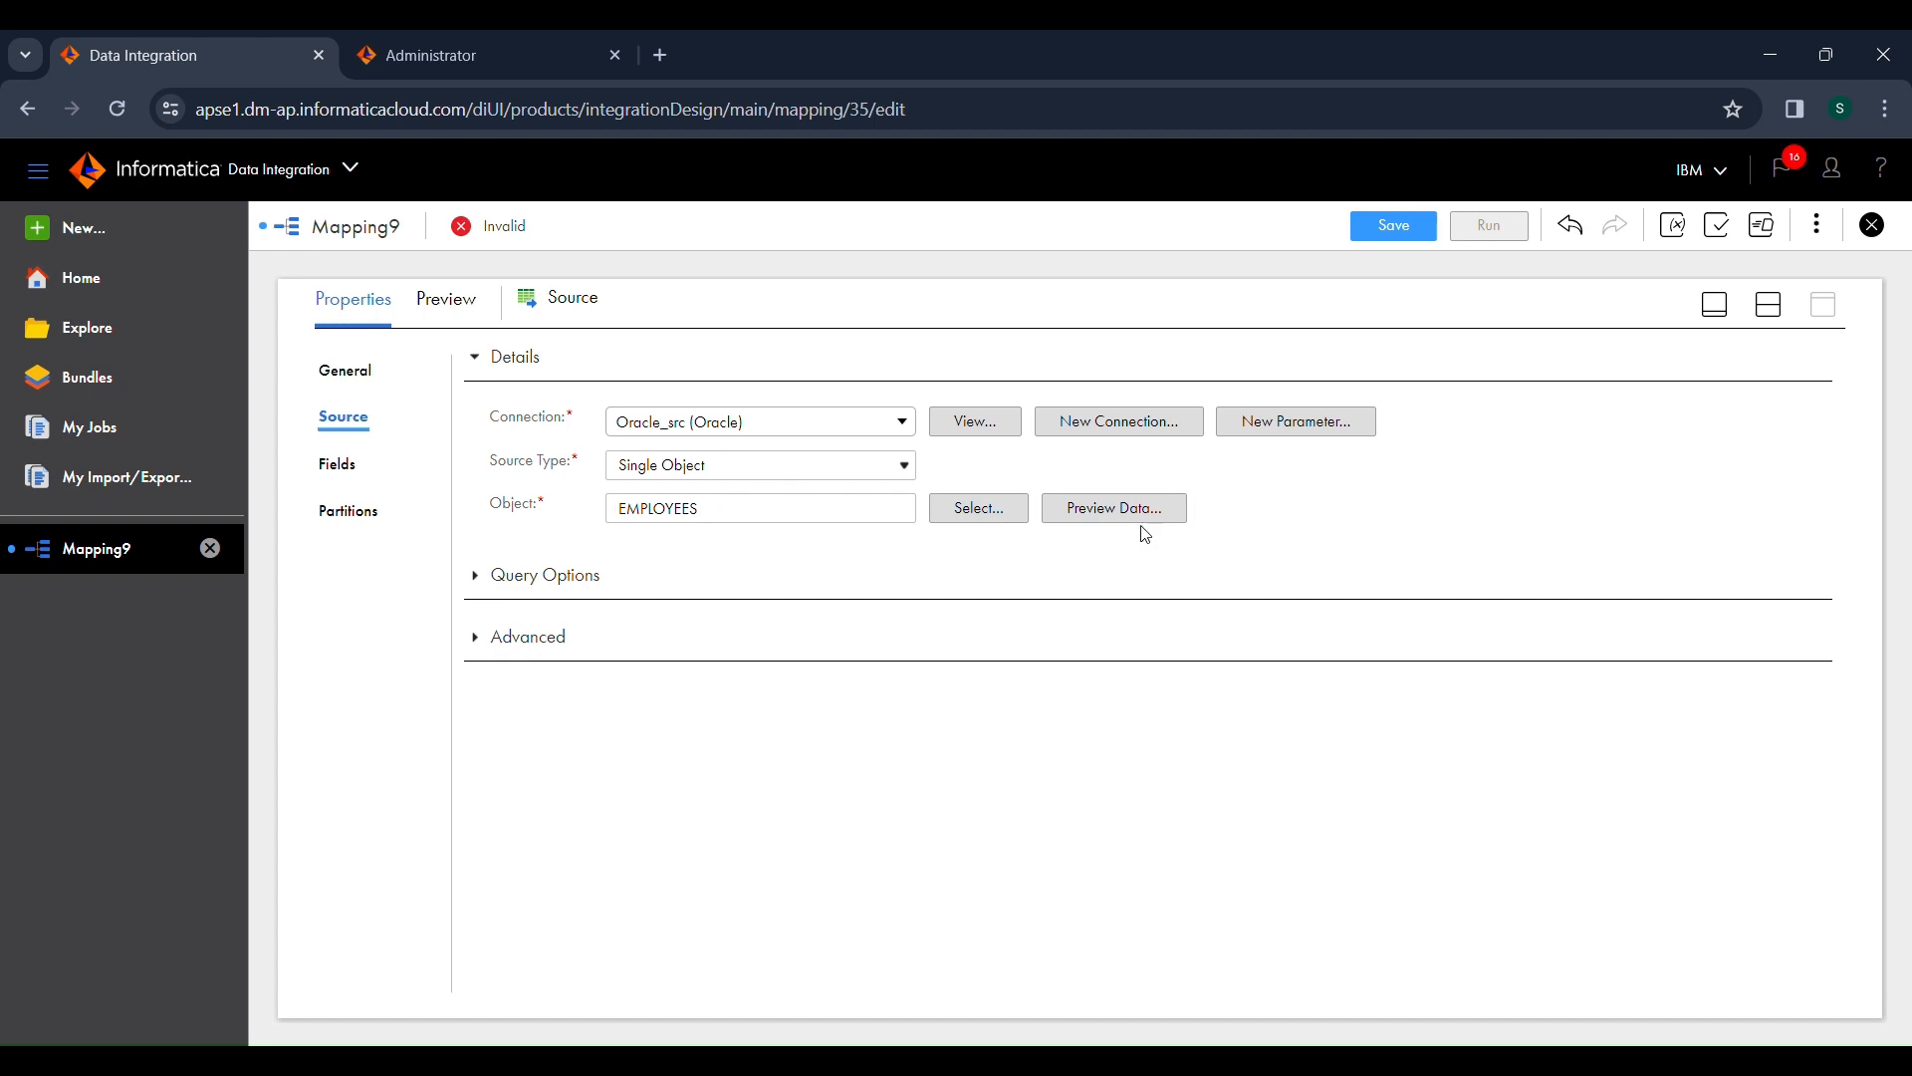
Step: Preview the data of the EMPLOYEES source table and close the preview
click(1139, 520)
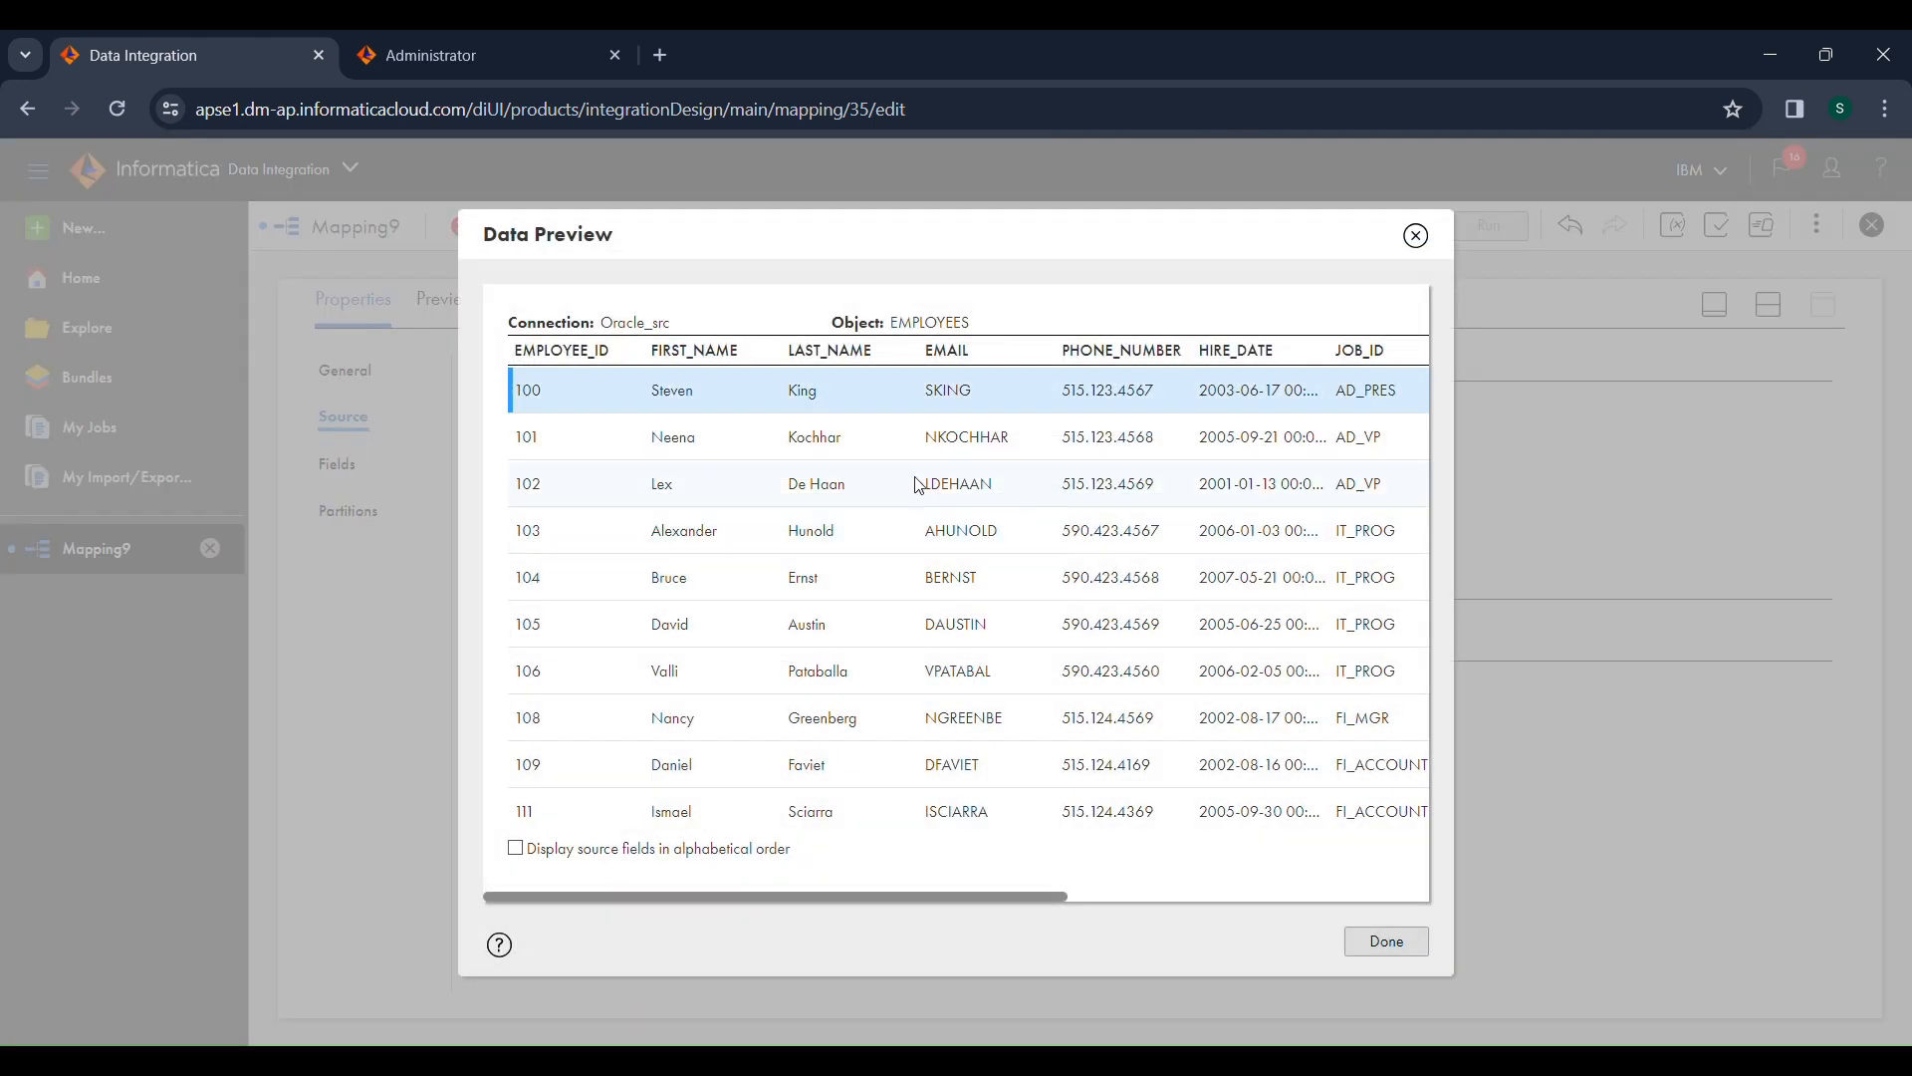
drag(596, 426, 1054, 721)
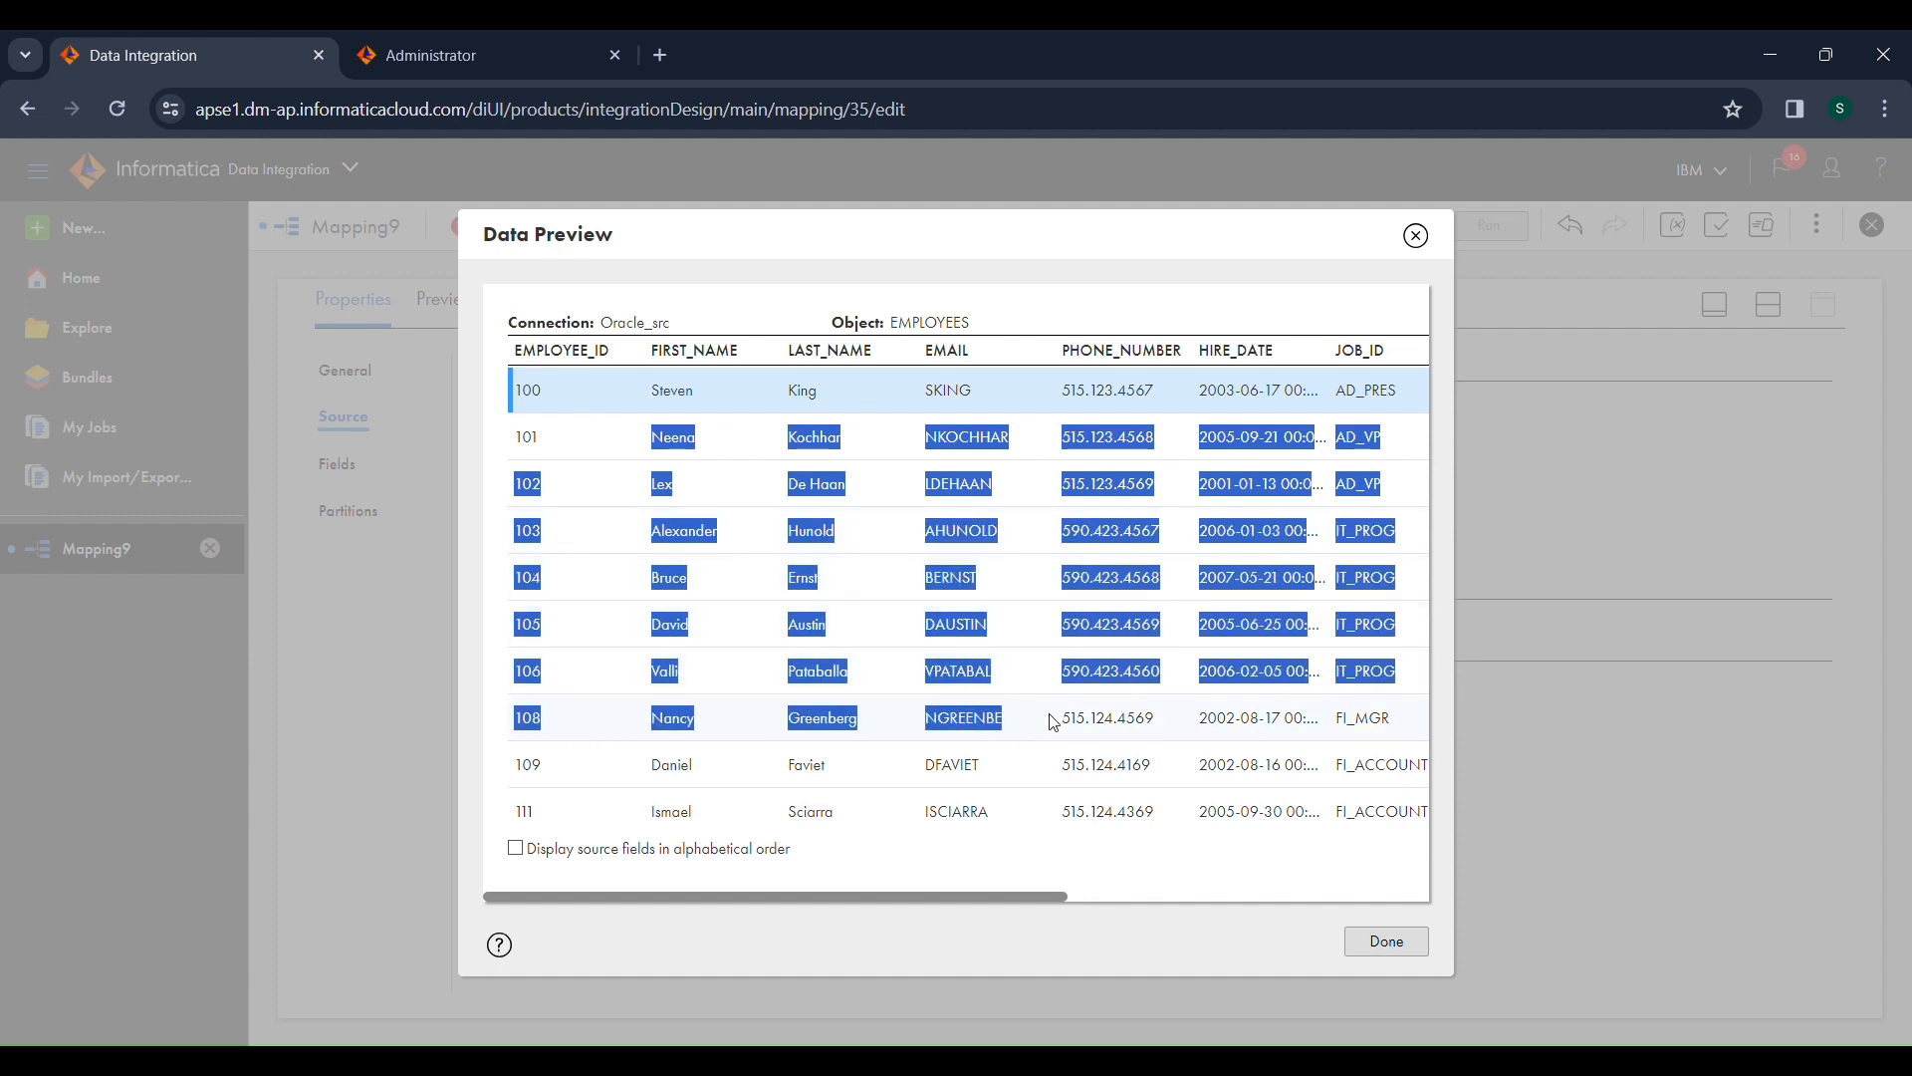
click(1389, 944)
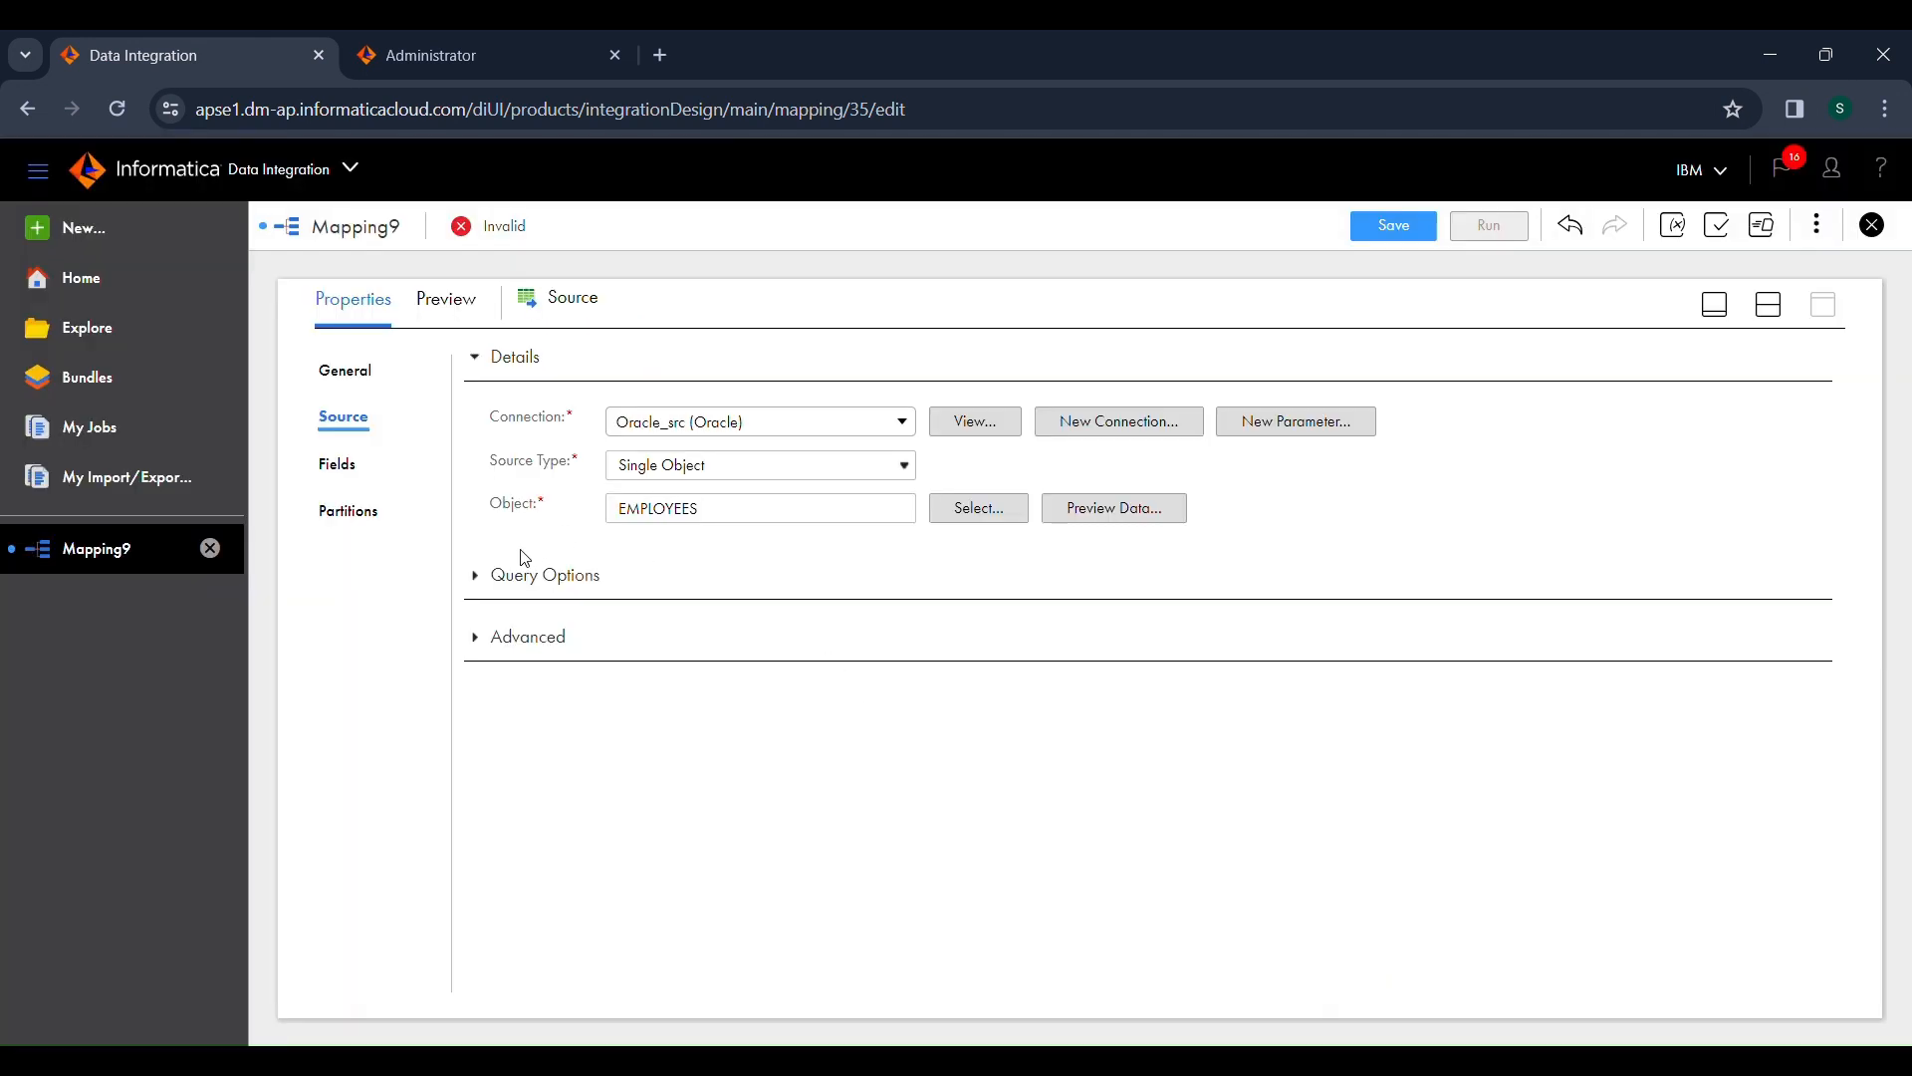
Step: Add a source query filter that keeps EMPLOYEES records with SALARY less than or equal to 10000
click(485, 592)
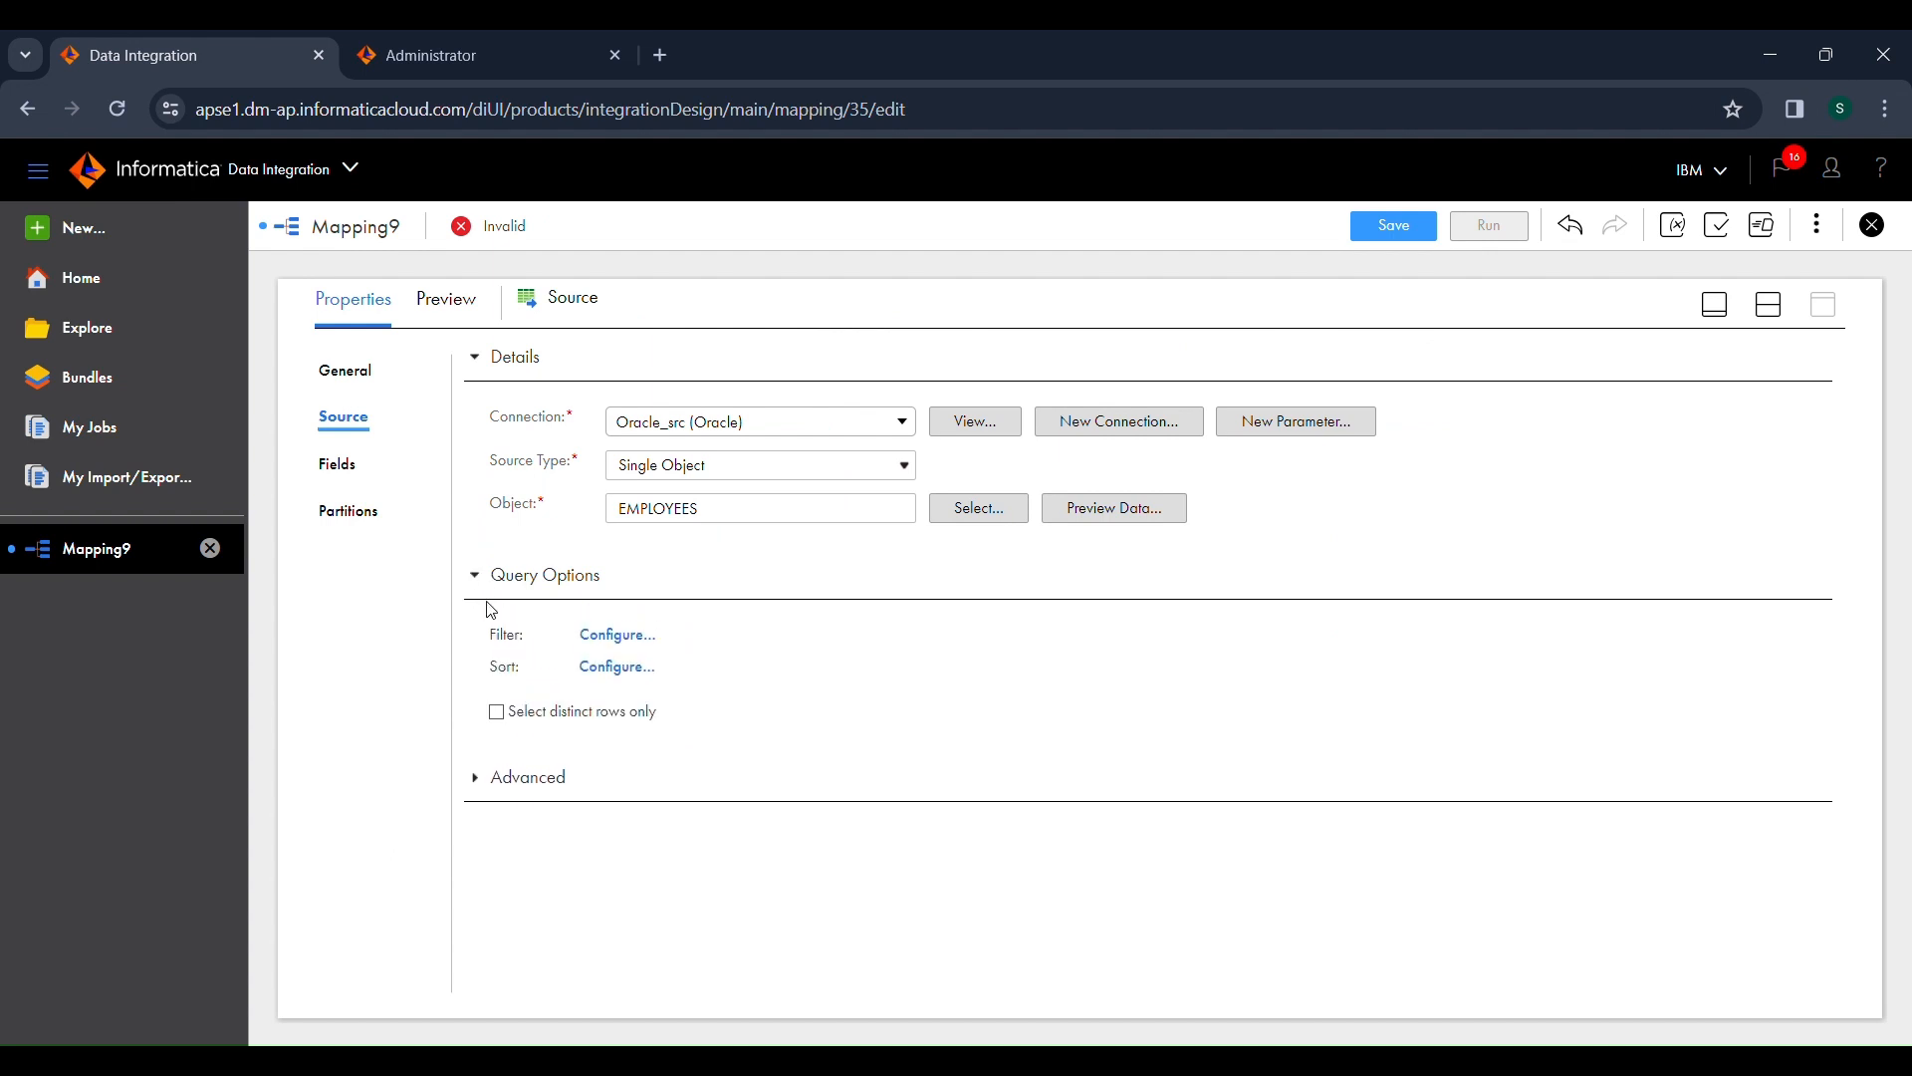
drag(486, 632, 527, 678)
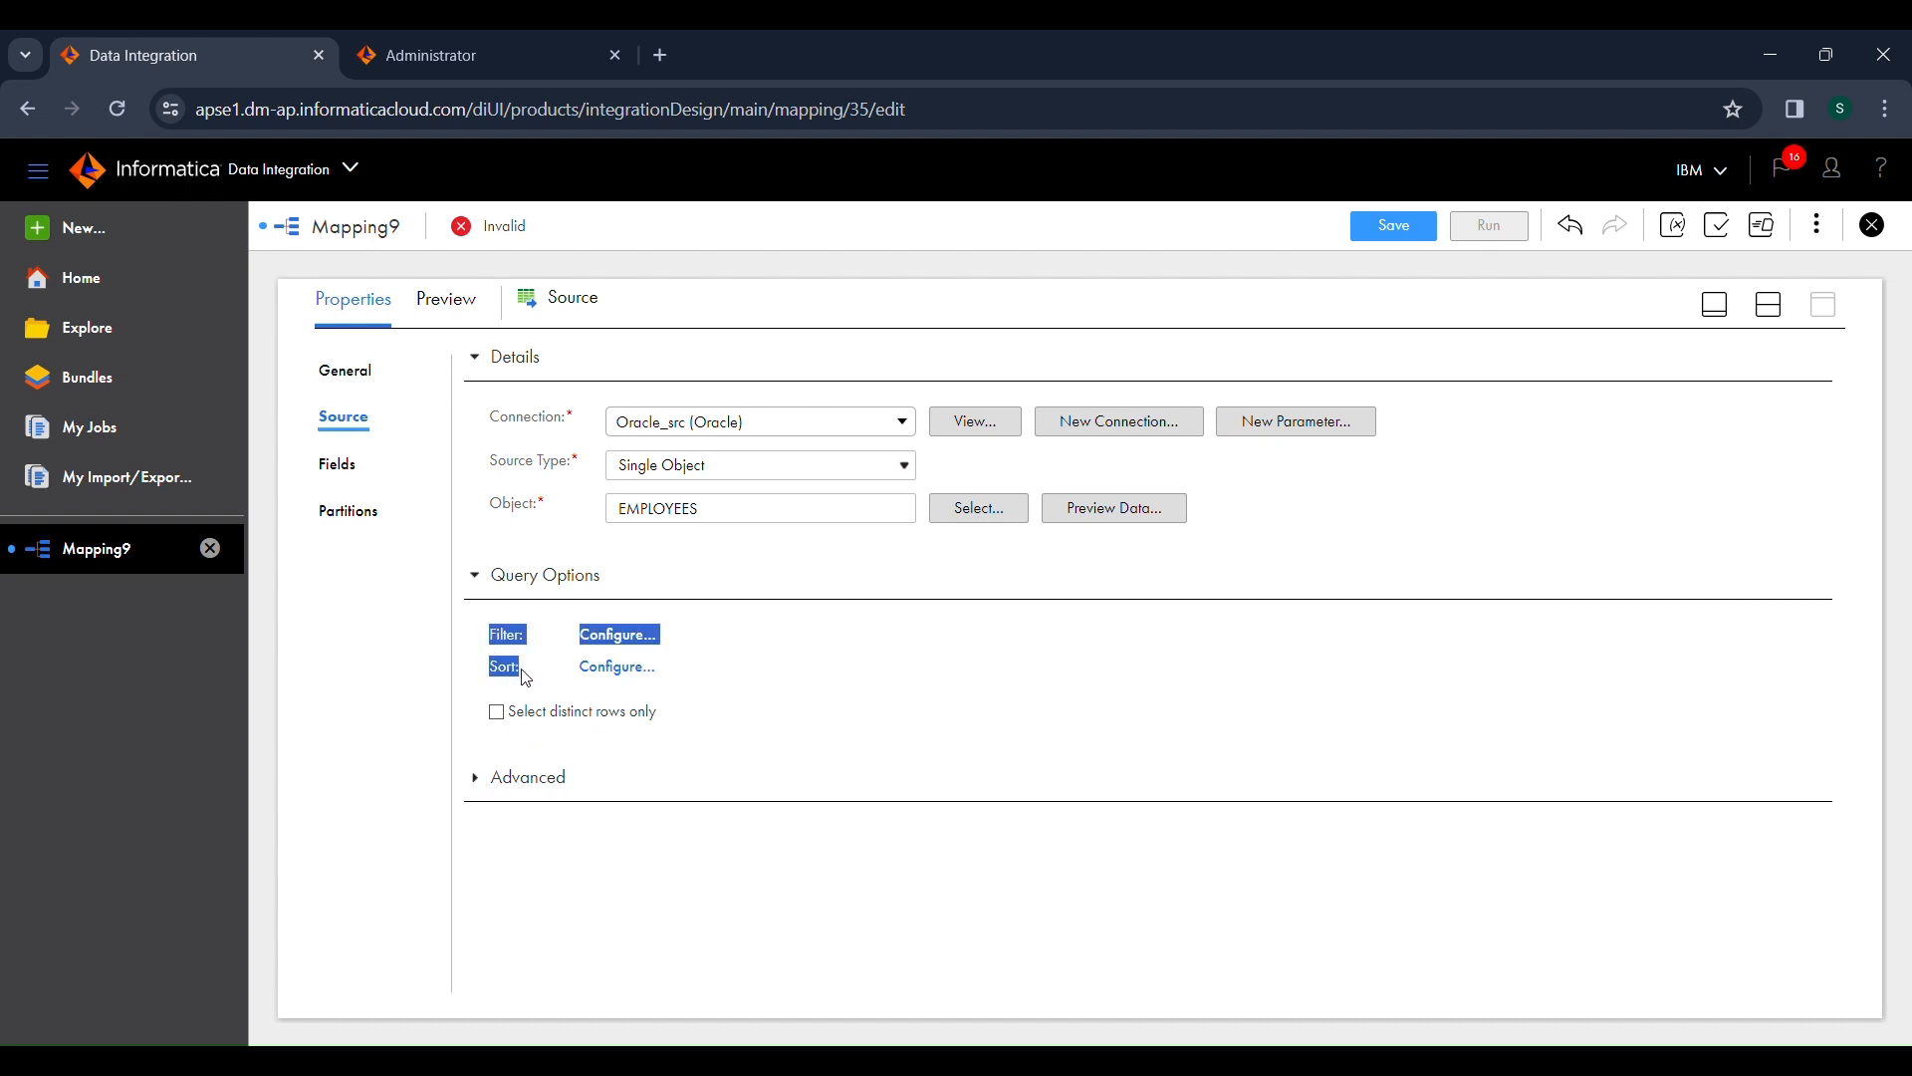
click(556, 677)
click(619, 637)
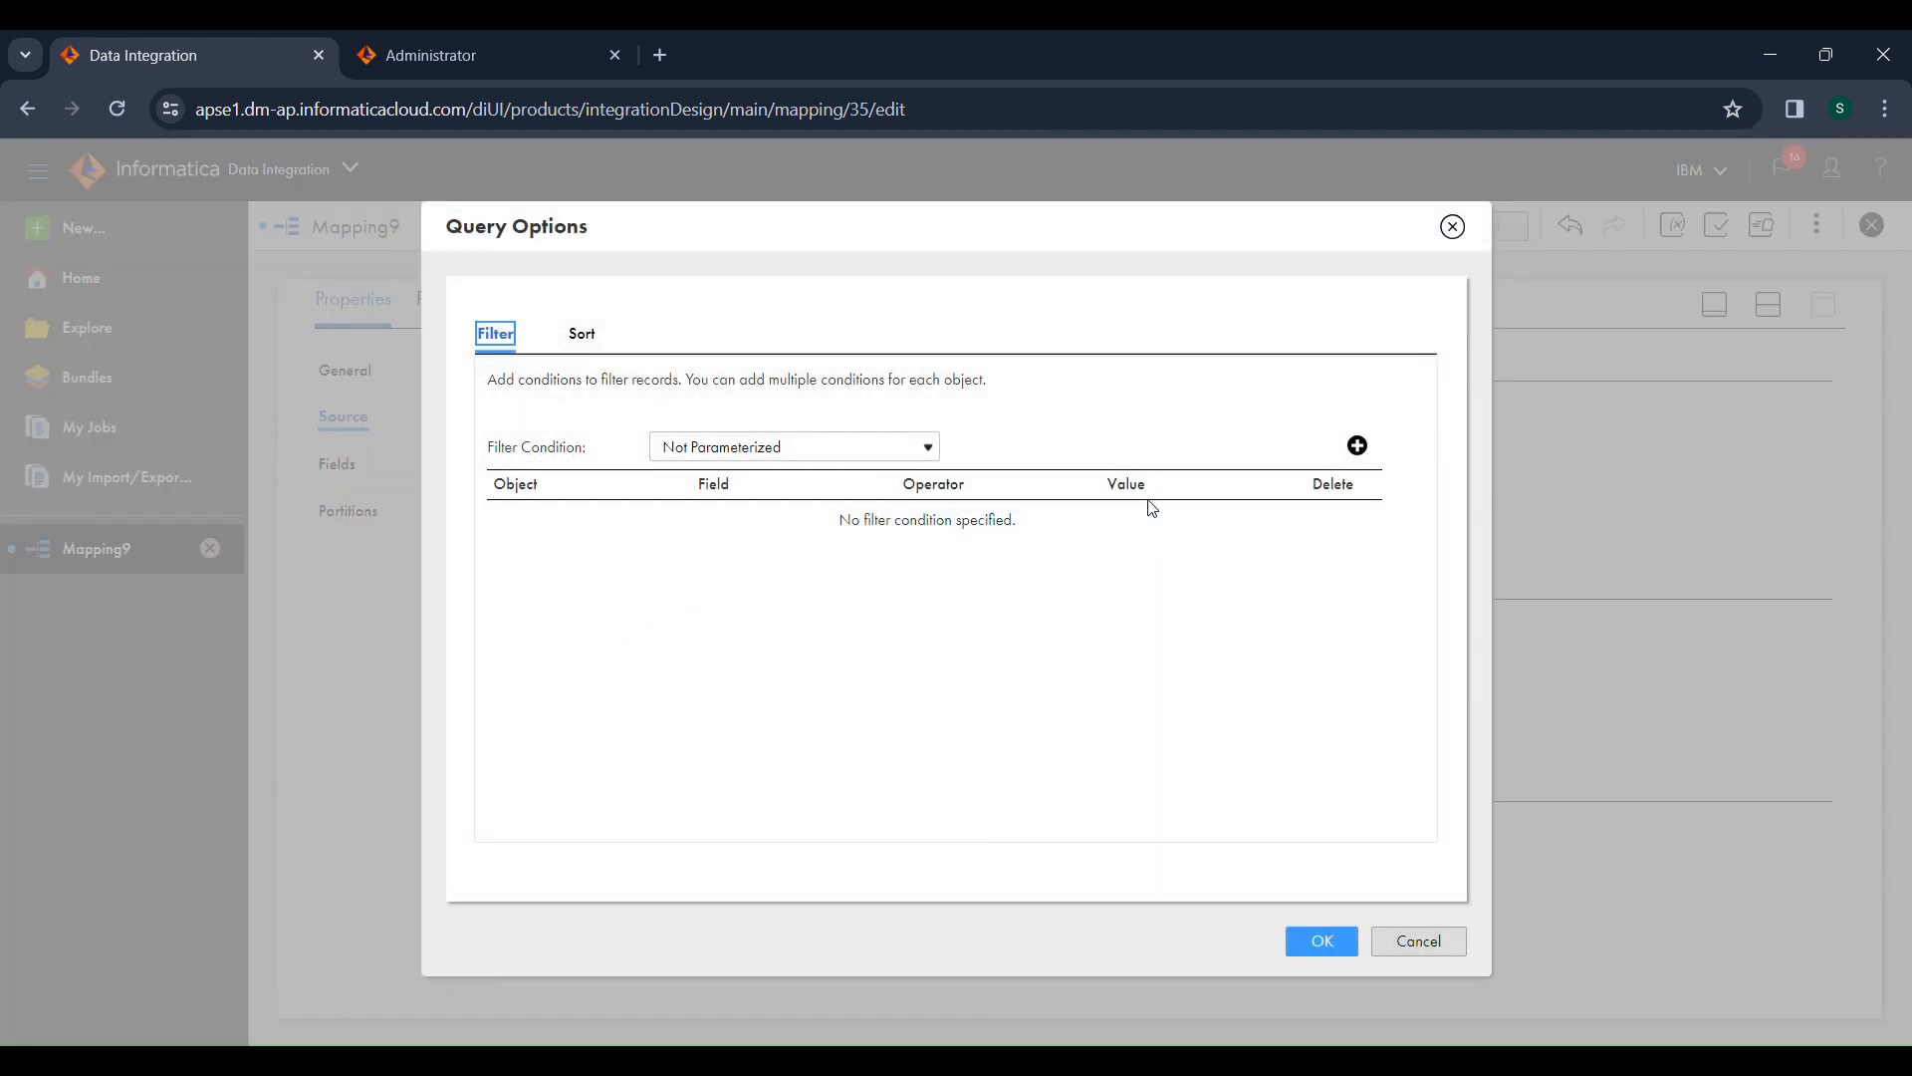
click(1357, 448)
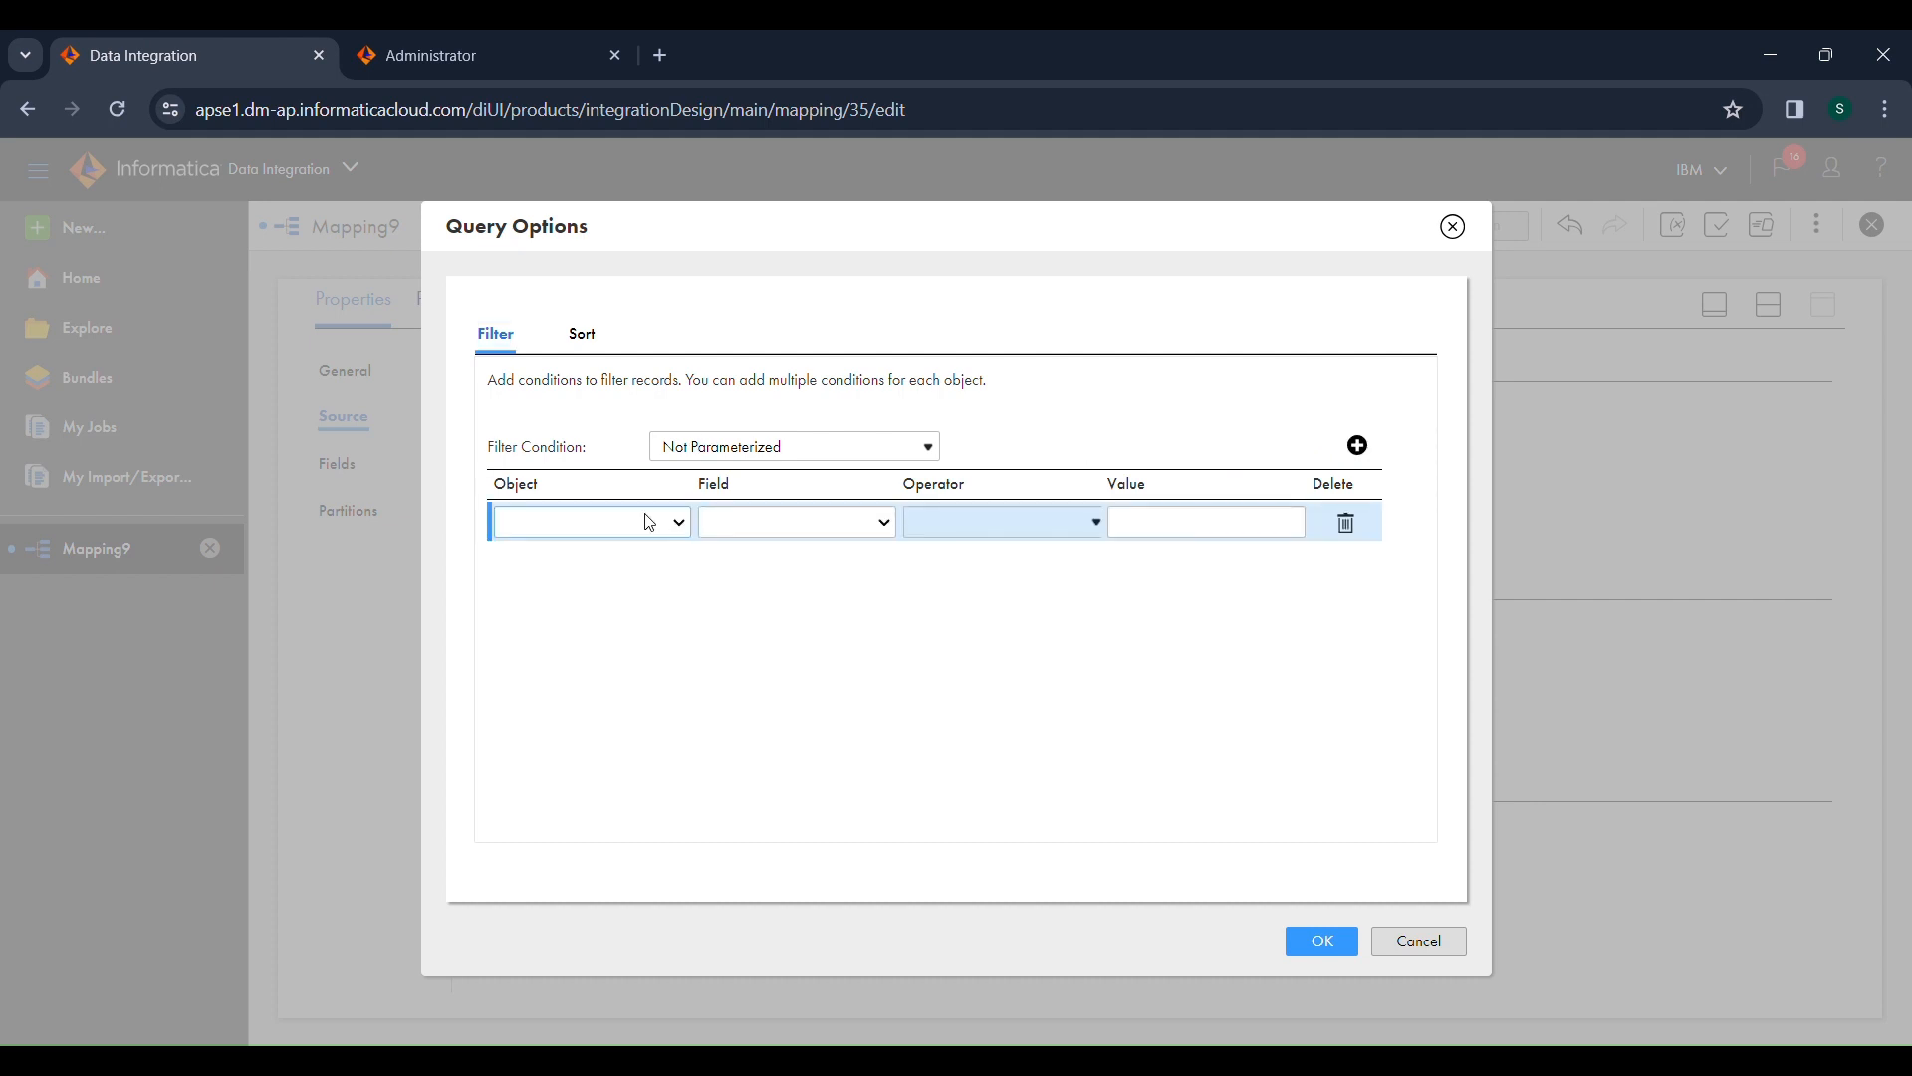
click(625, 576)
click(748, 725)
click(1001, 632)
click(1174, 538)
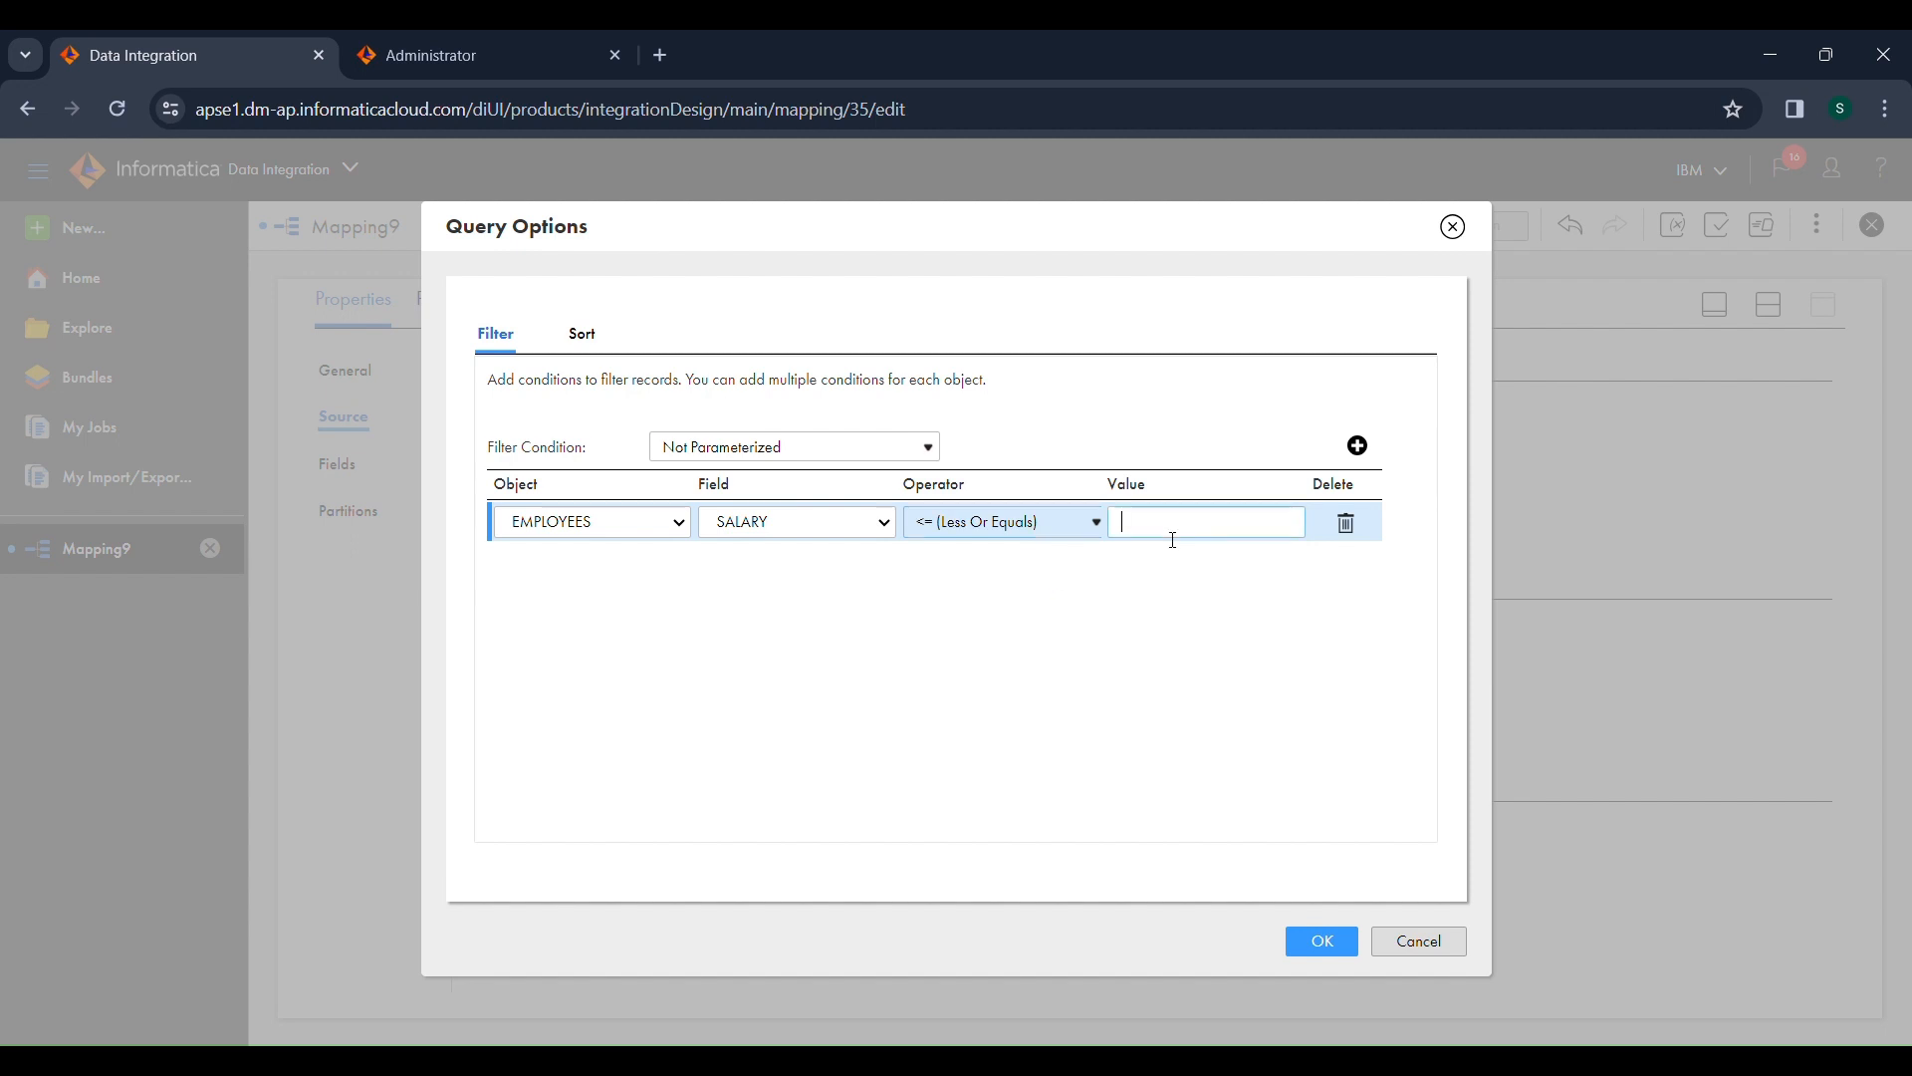
text(10000)
click(1332, 950)
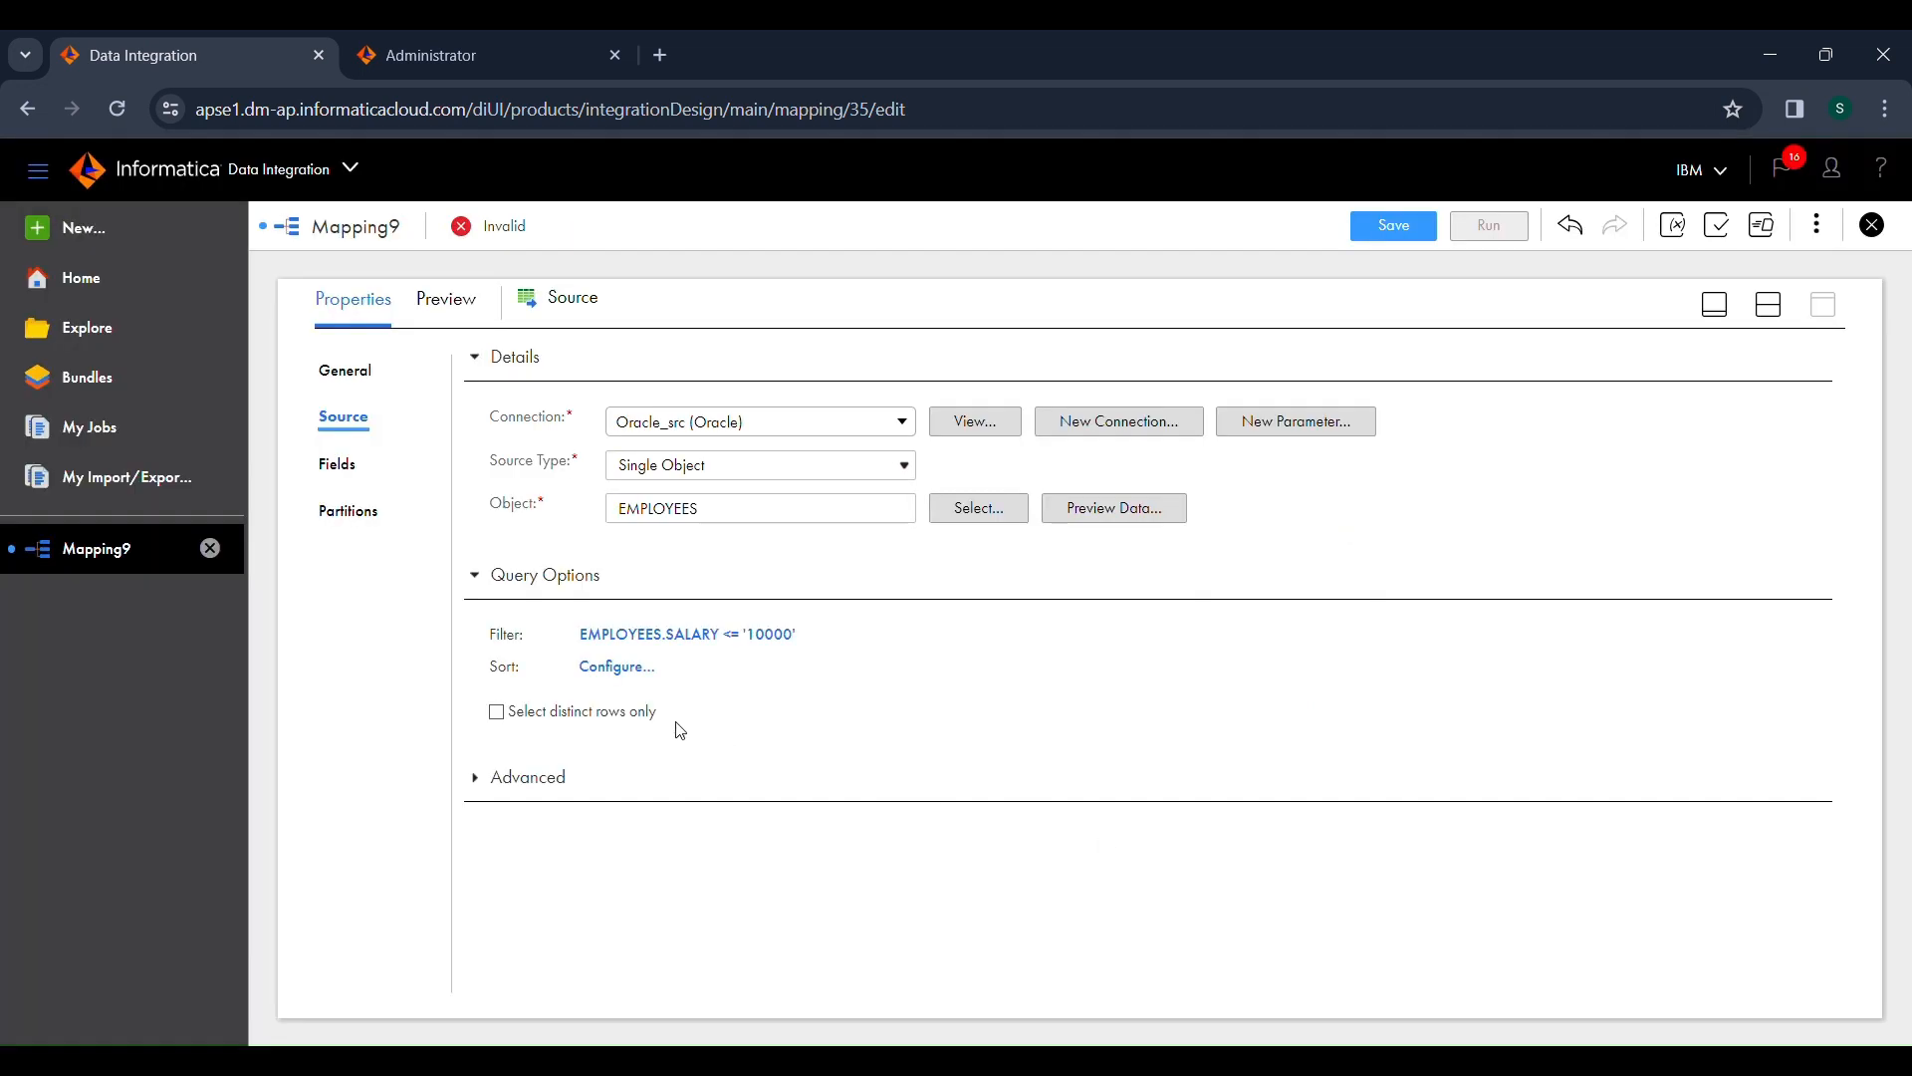
Step: Add a source sort condition on the EMPLOYEES SALARY field in ascending order
click(627, 670)
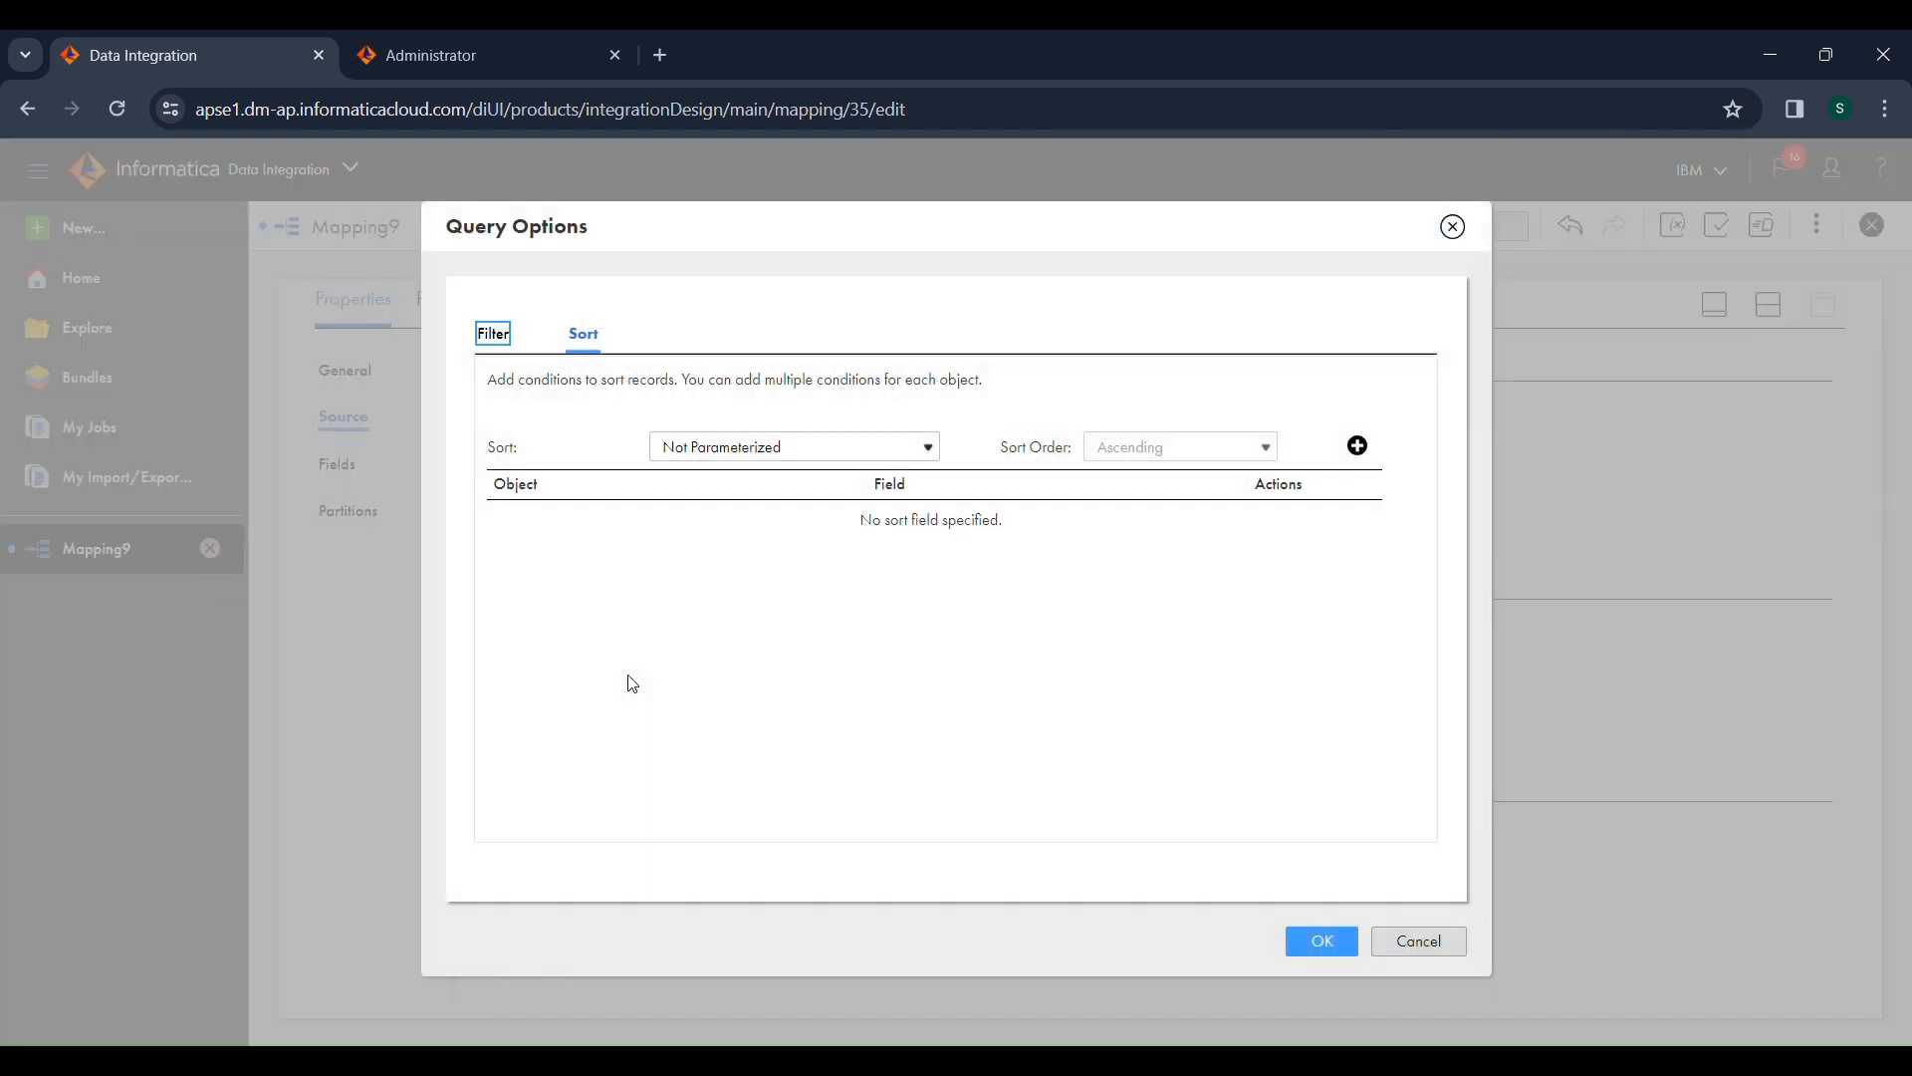
click(1358, 448)
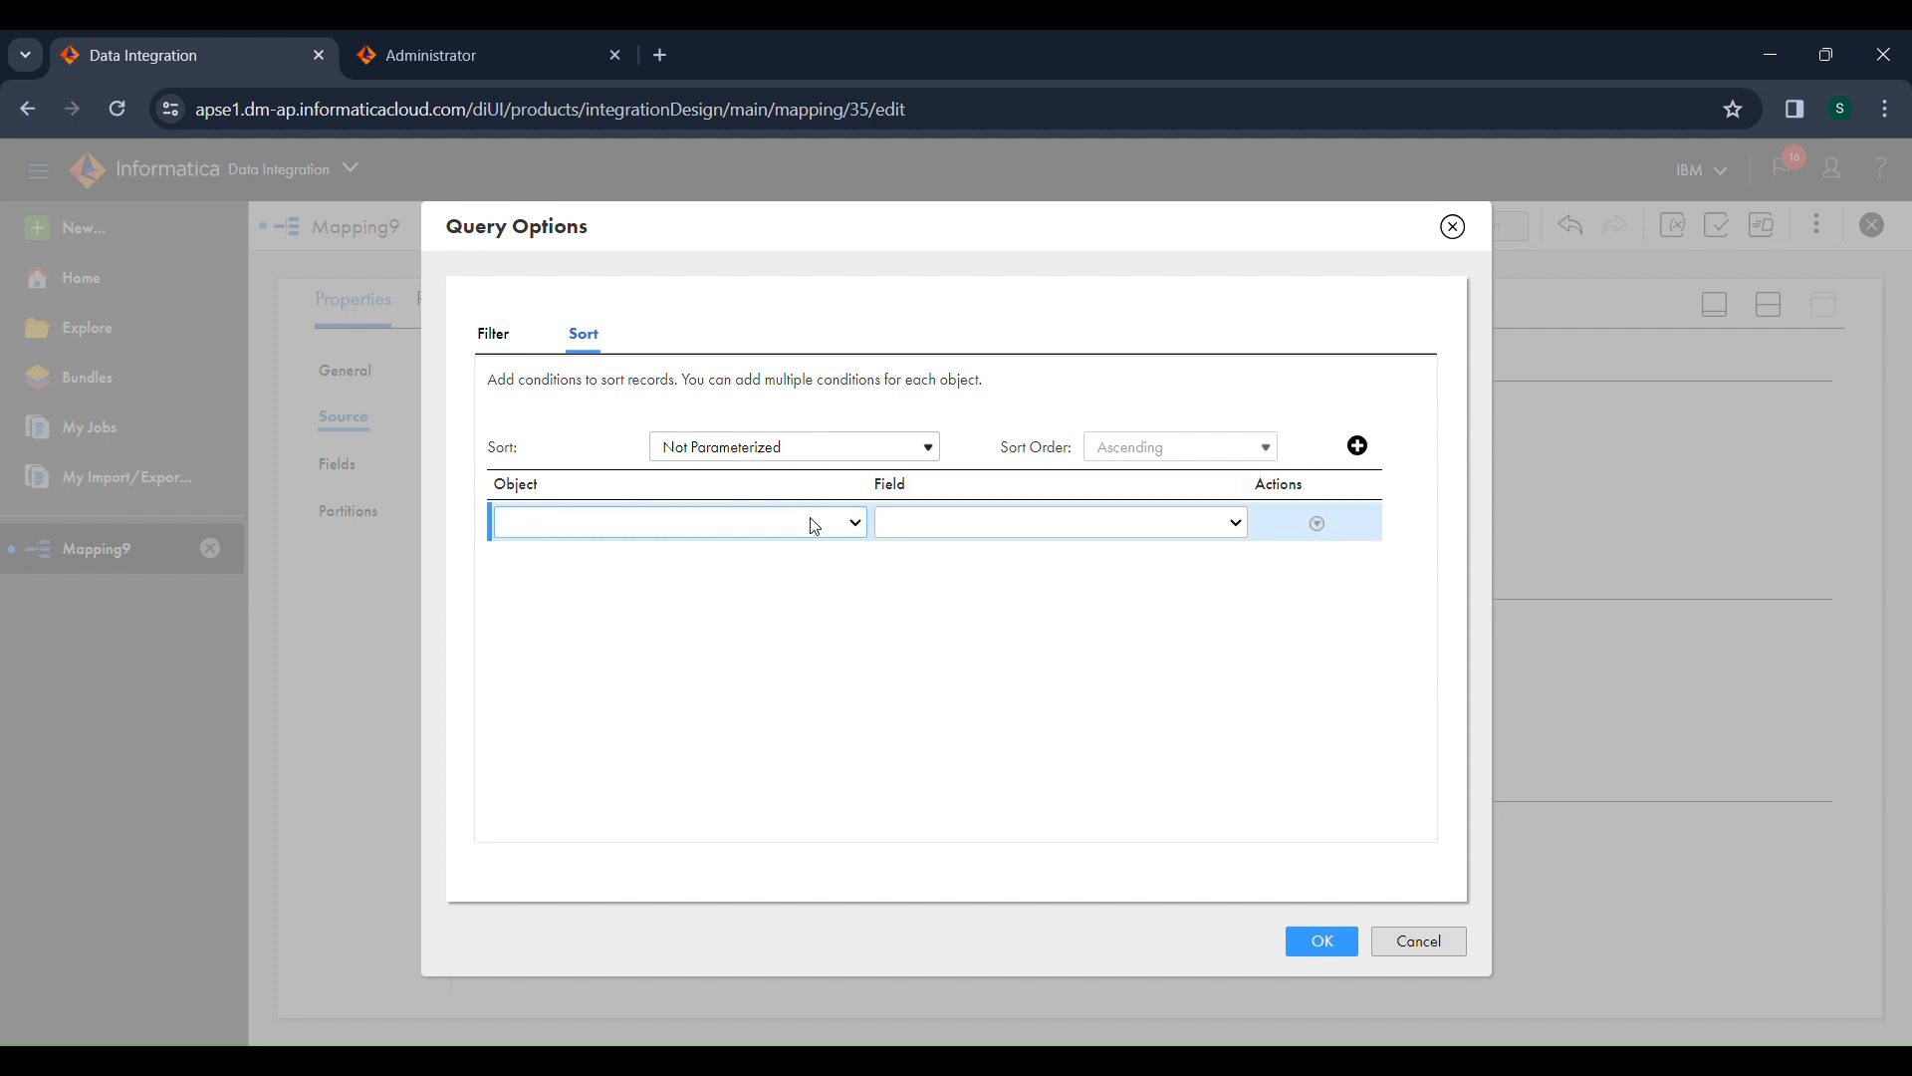
click(811, 526)
click(785, 566)
click(957, 727)
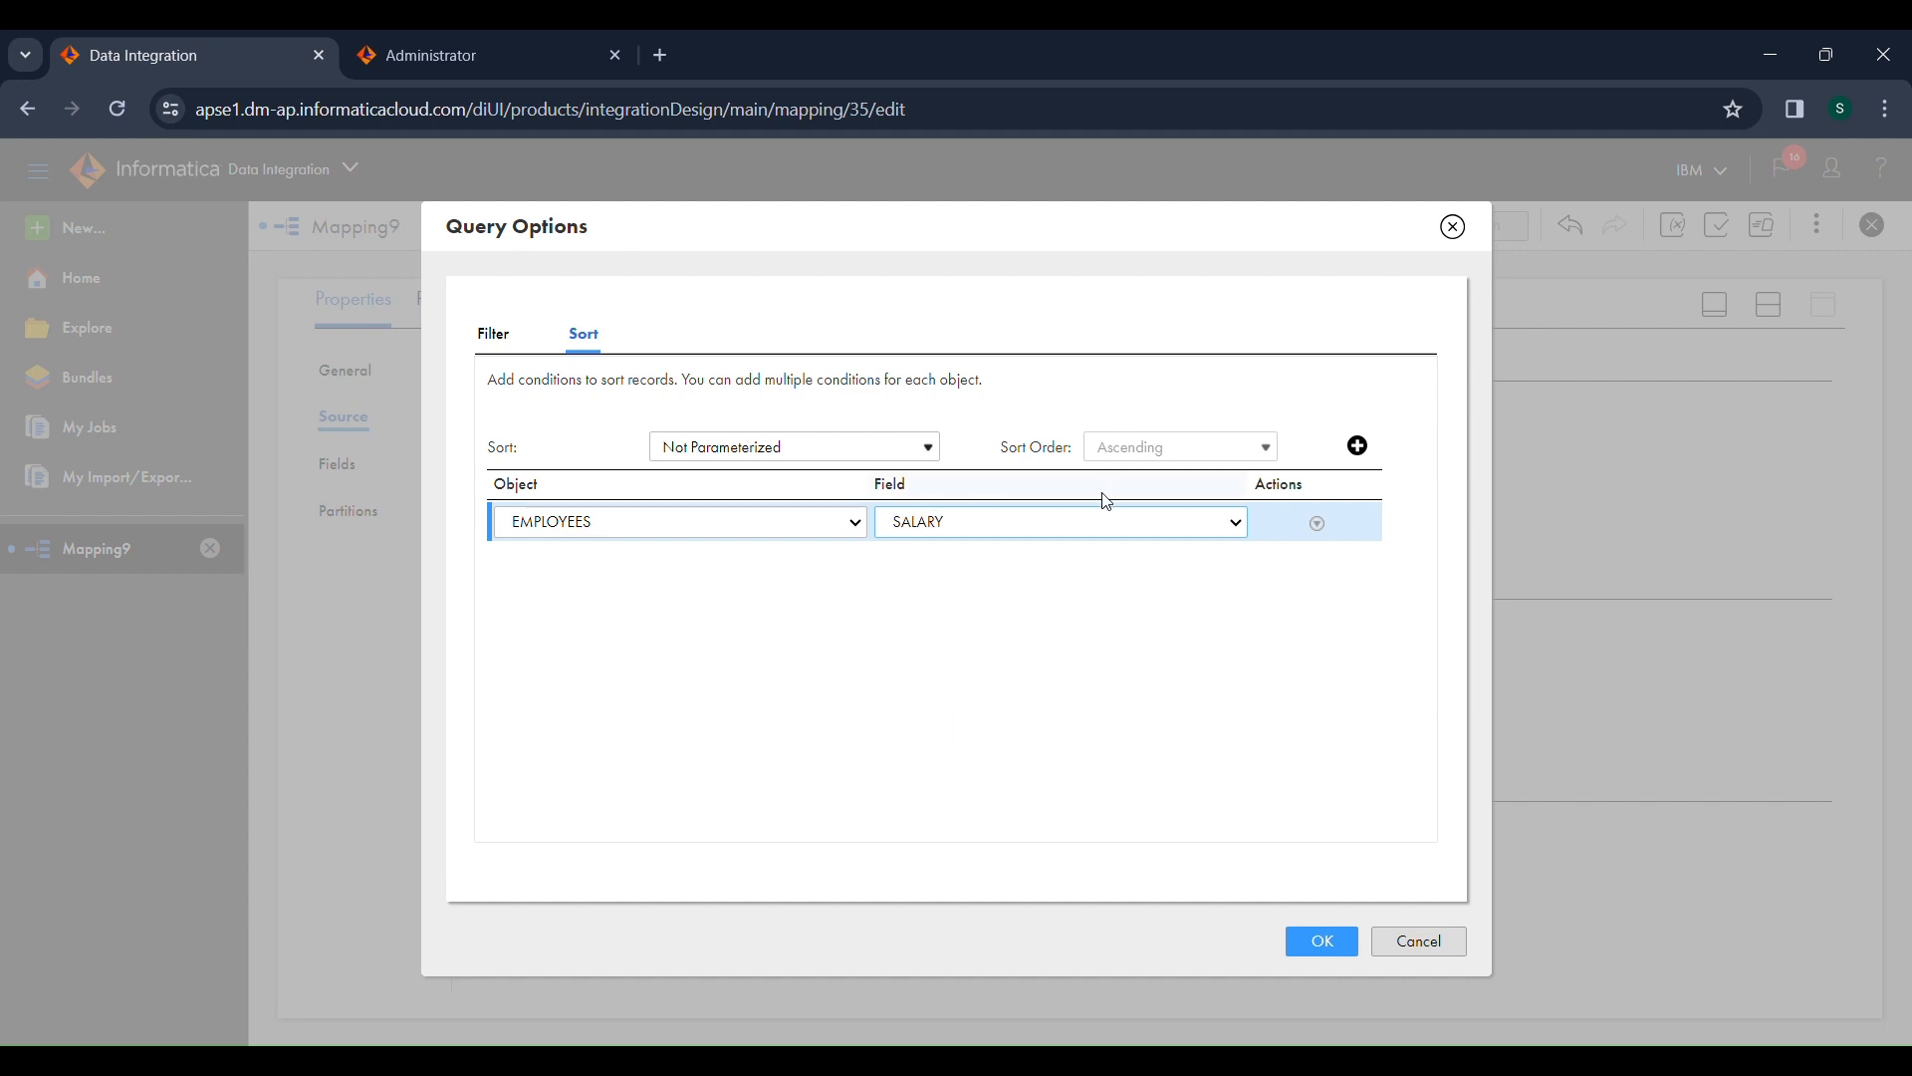
click(1322, 943)
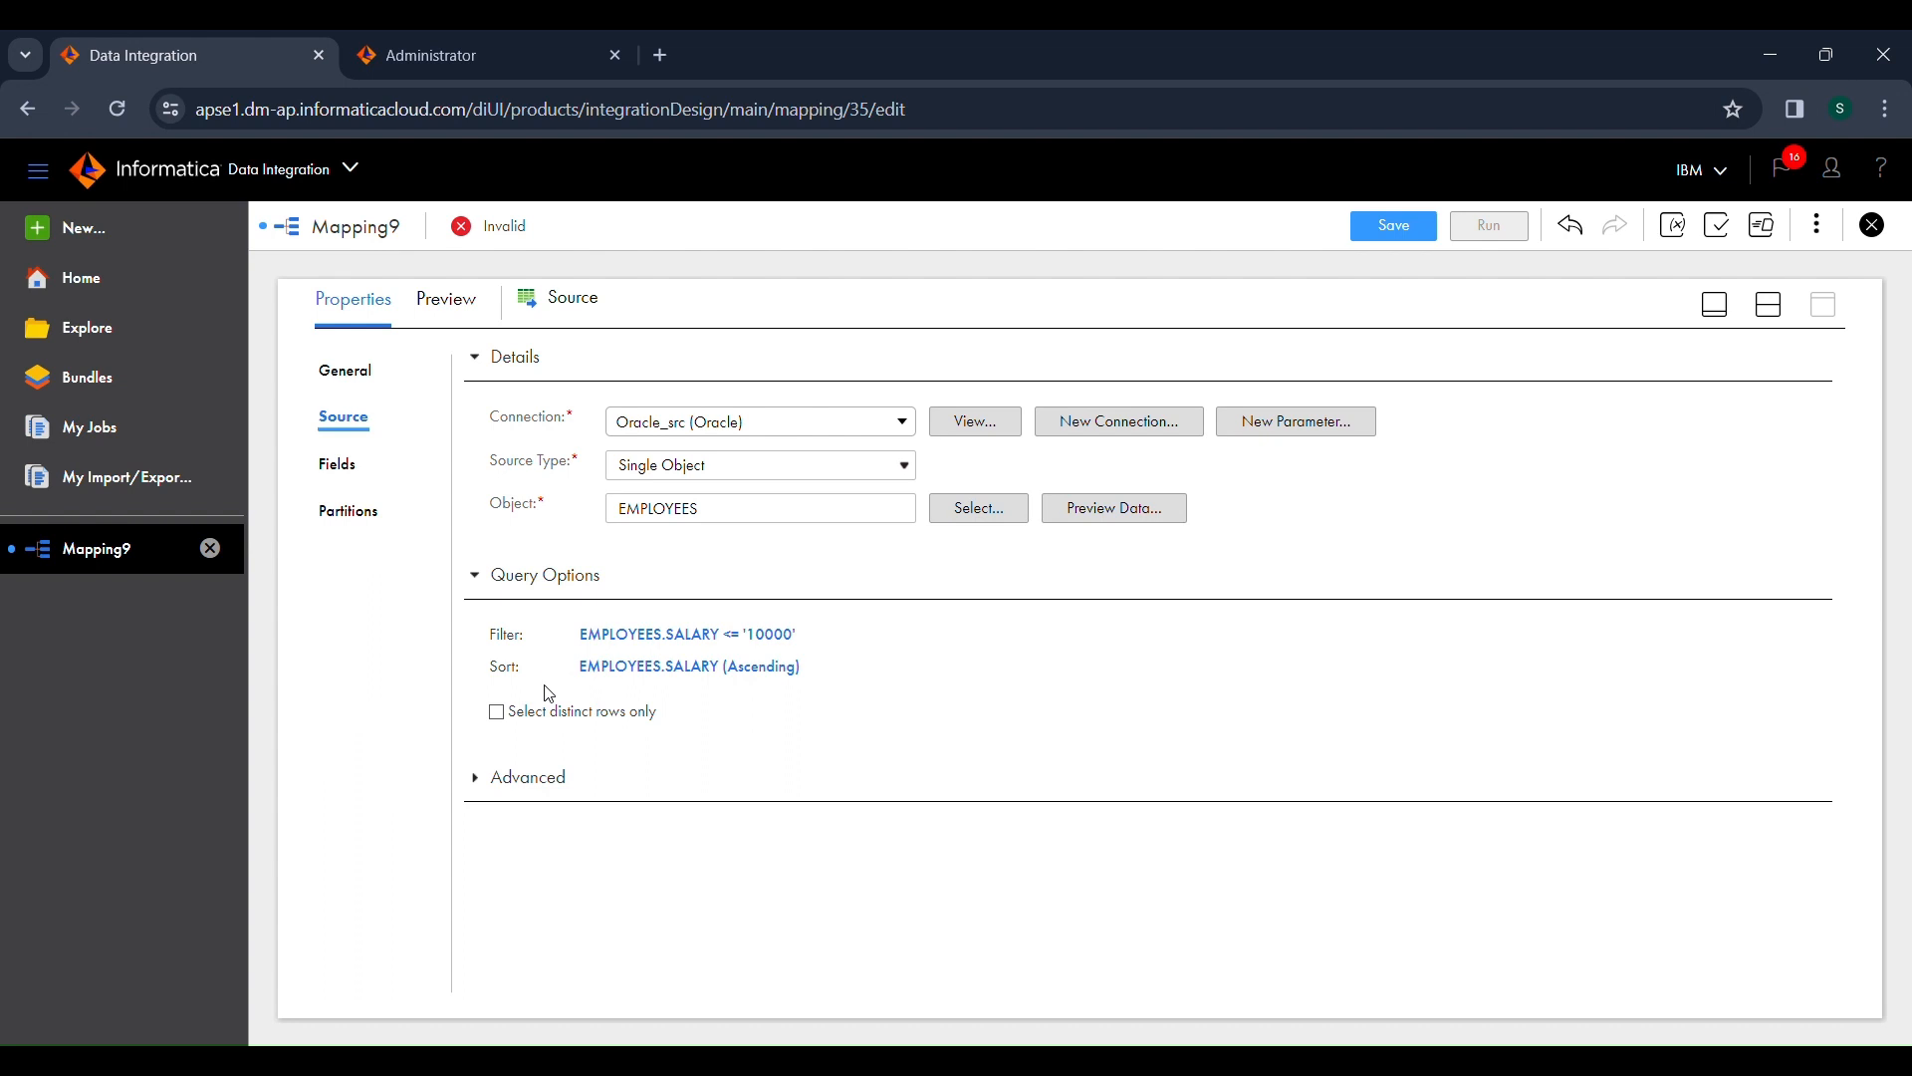
Step: Open the Target transformation's target settings and set its connection to Oracle_tgt (Oracle)
click(1772, 320)
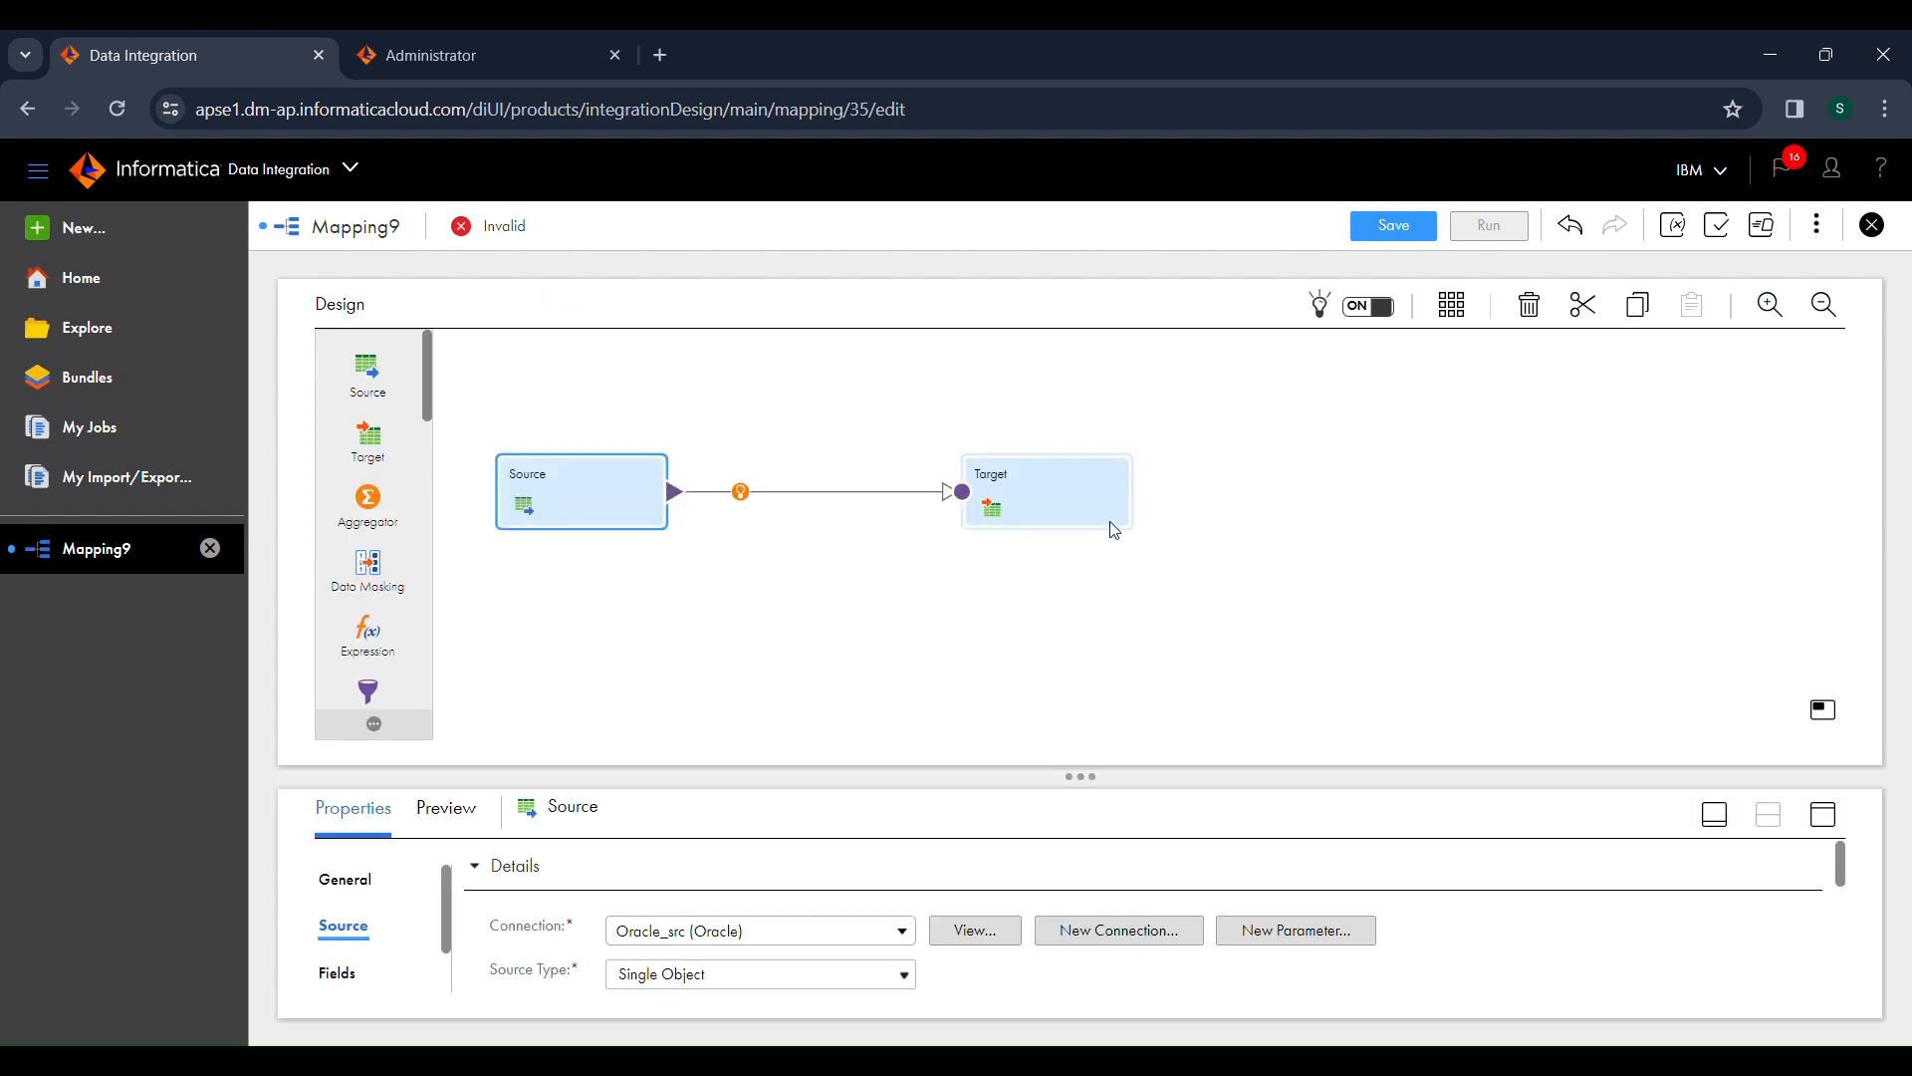
click(1114, 530)
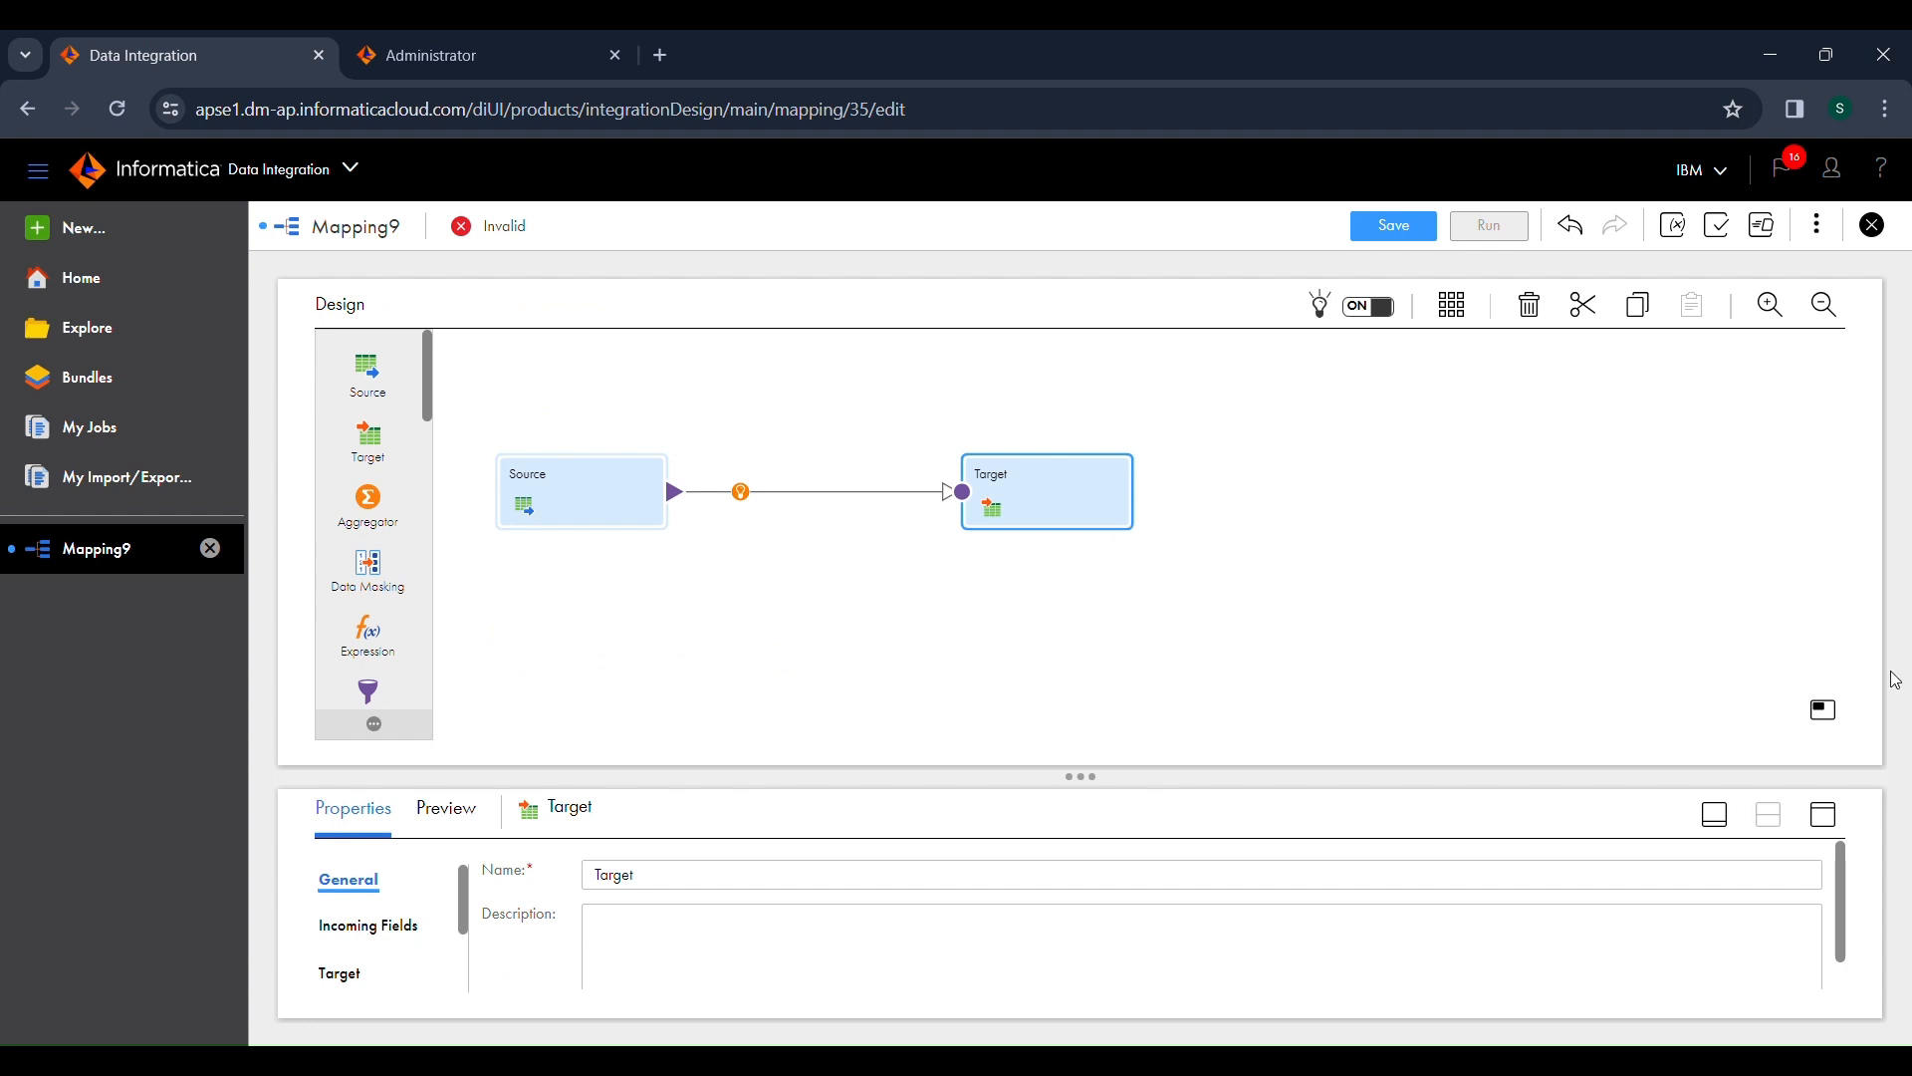
click(1824, 817)
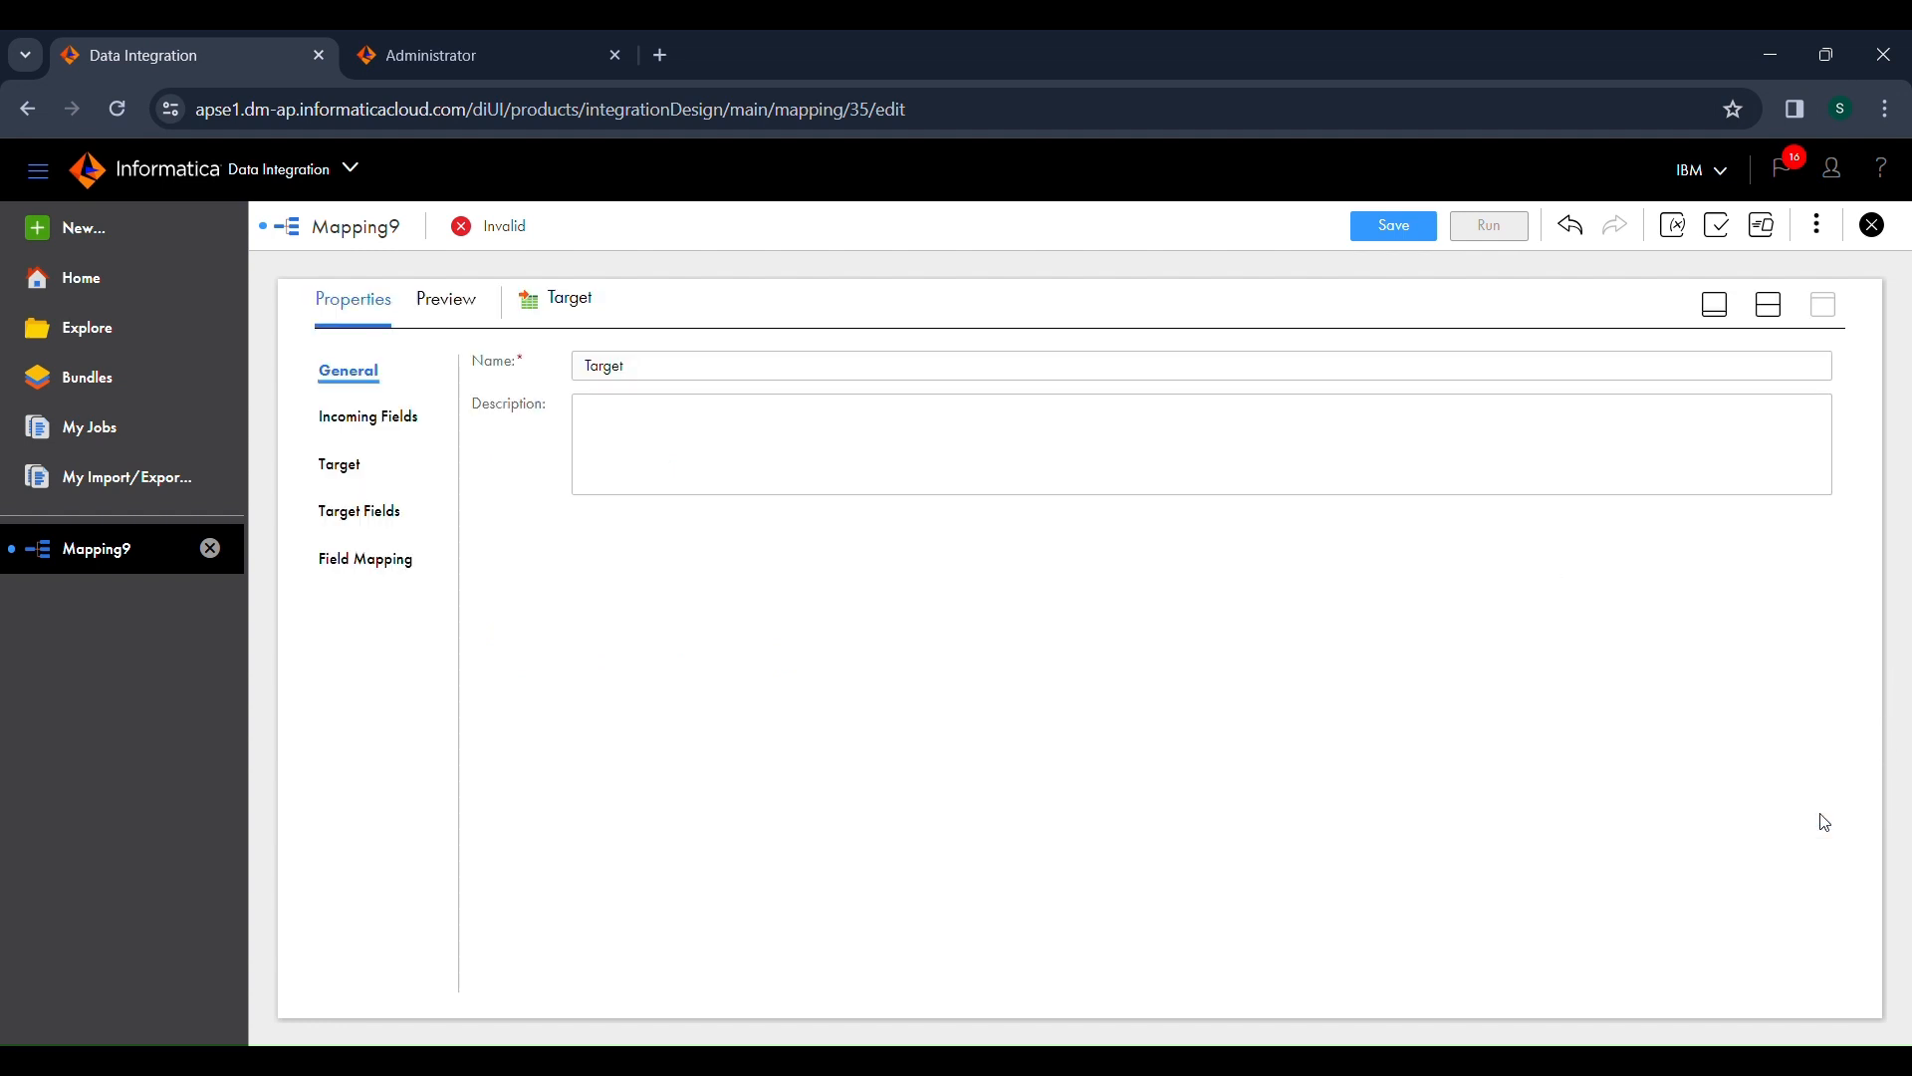
click(347, 474)
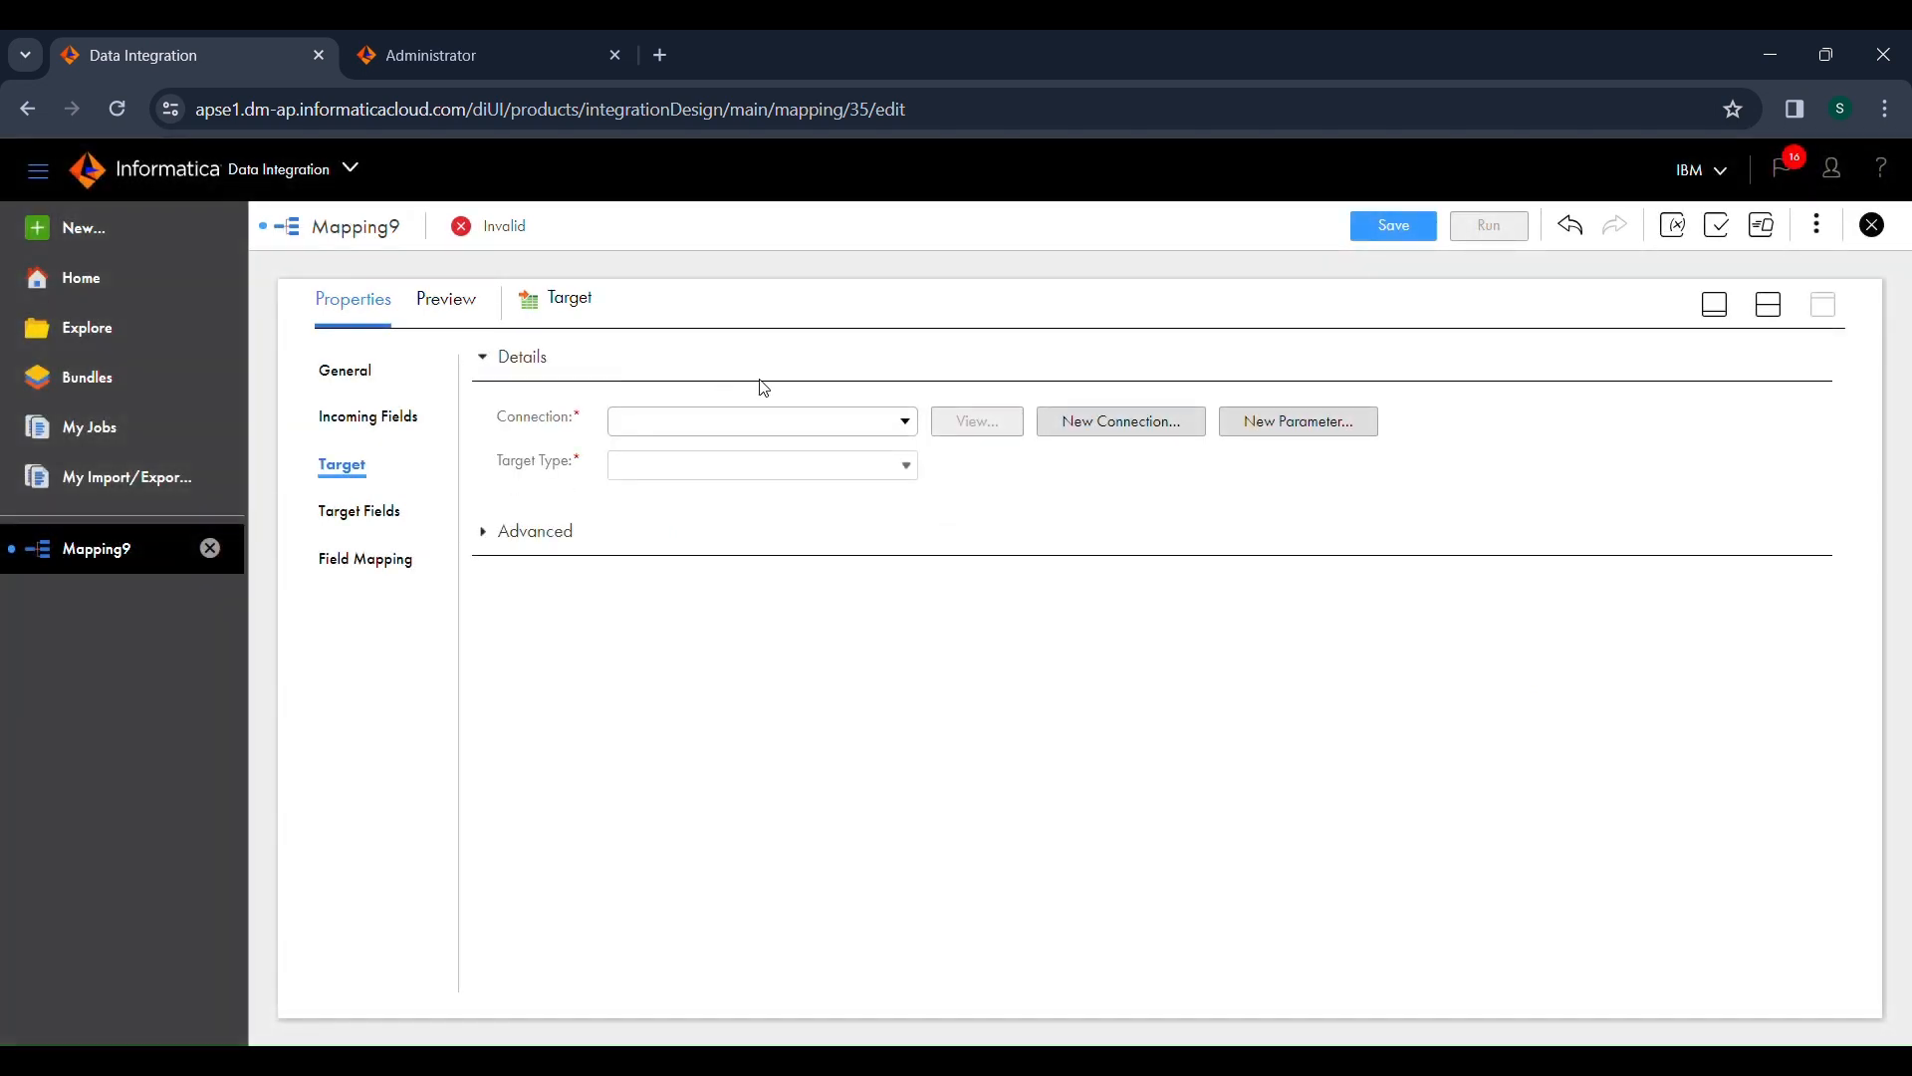
click(780, 426)
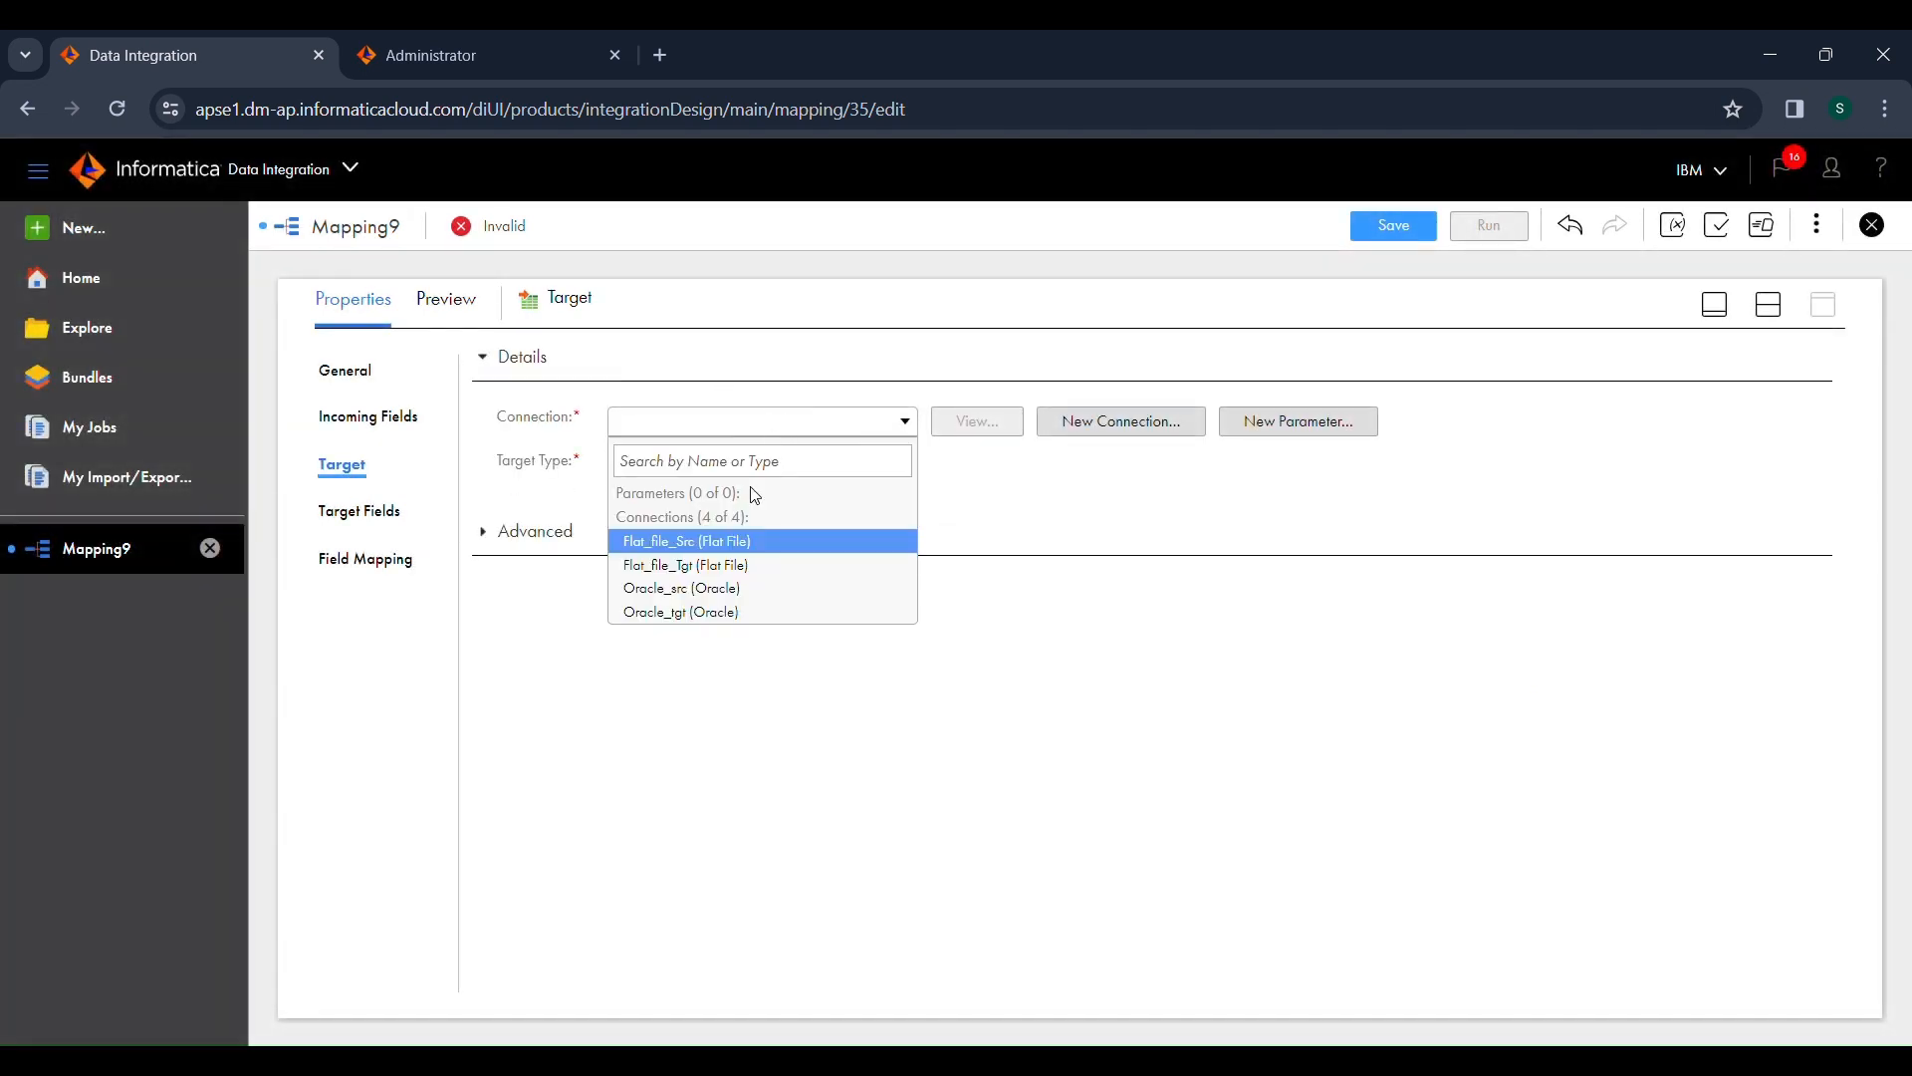
click(733, 614)
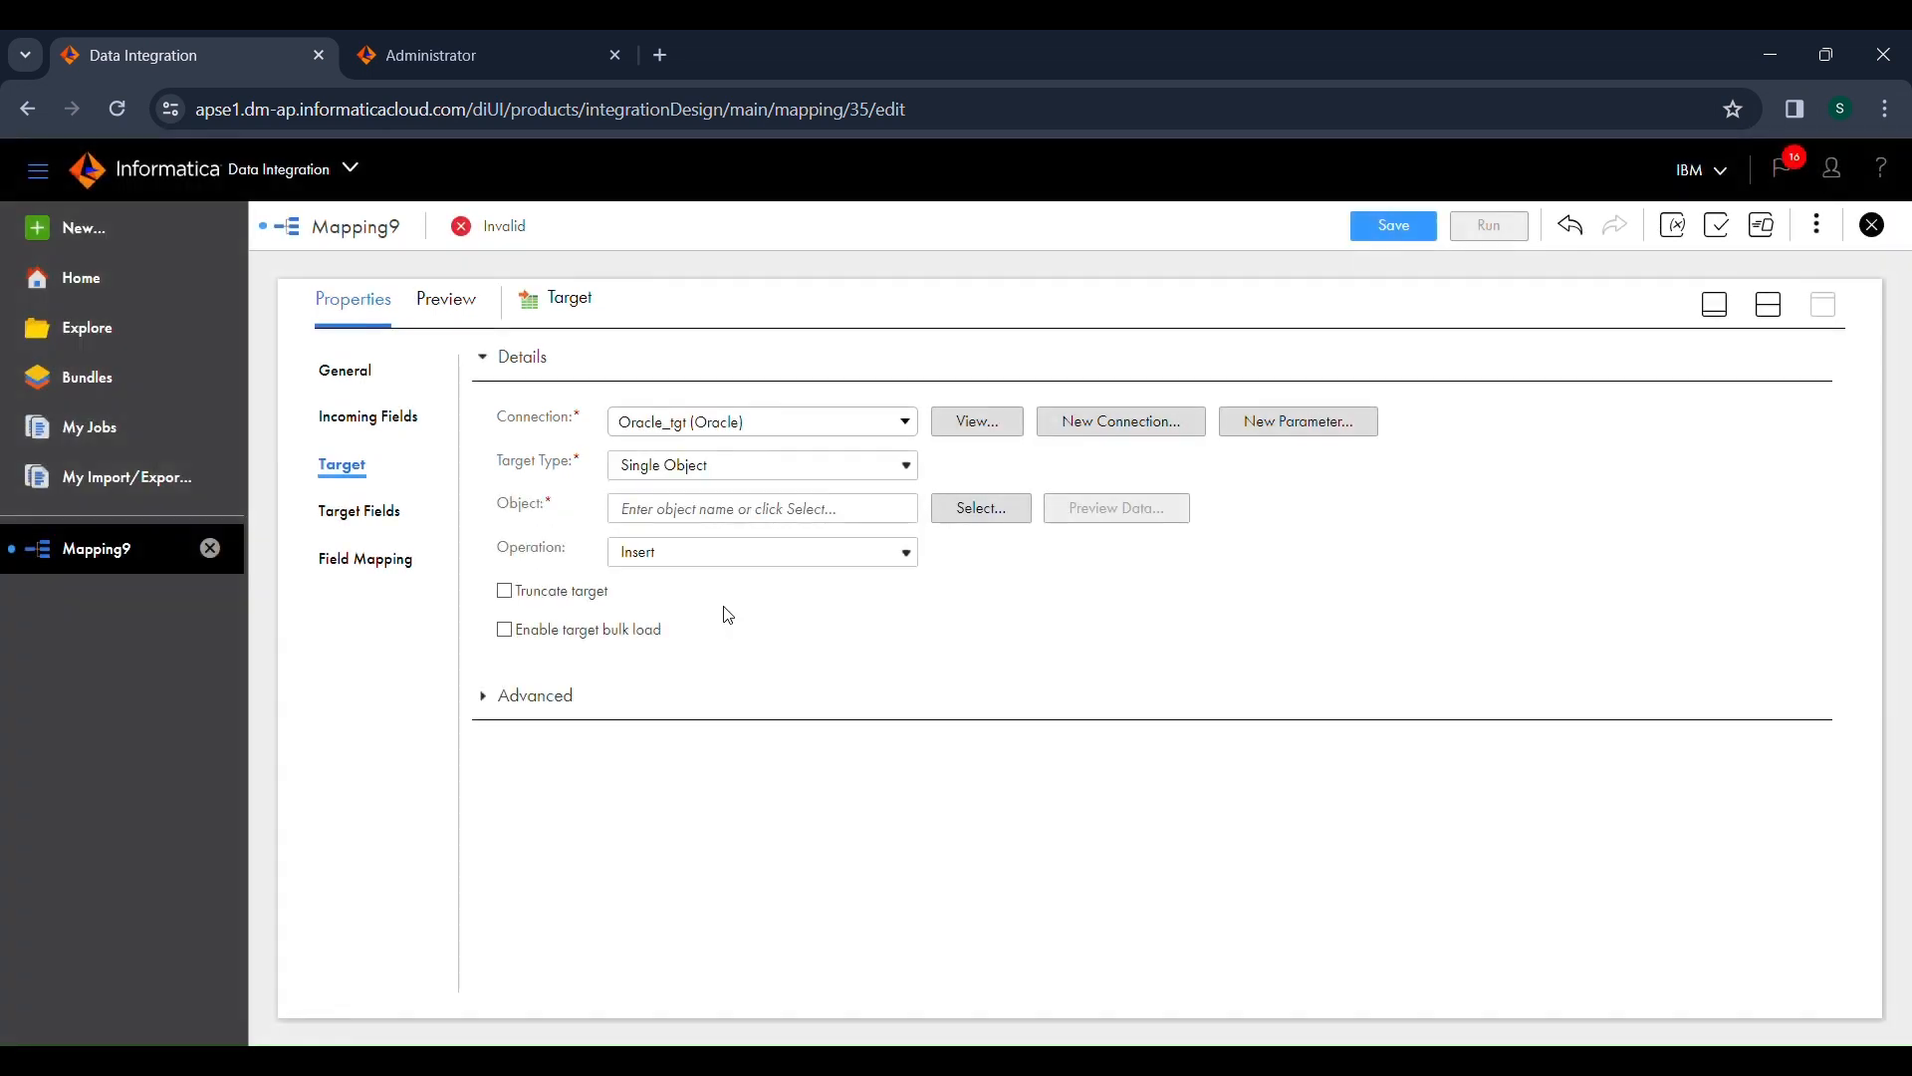
Step: Choose the existing T_EMPLOYEES table as the target object, then preview its data and close the preview
click(971, 510)
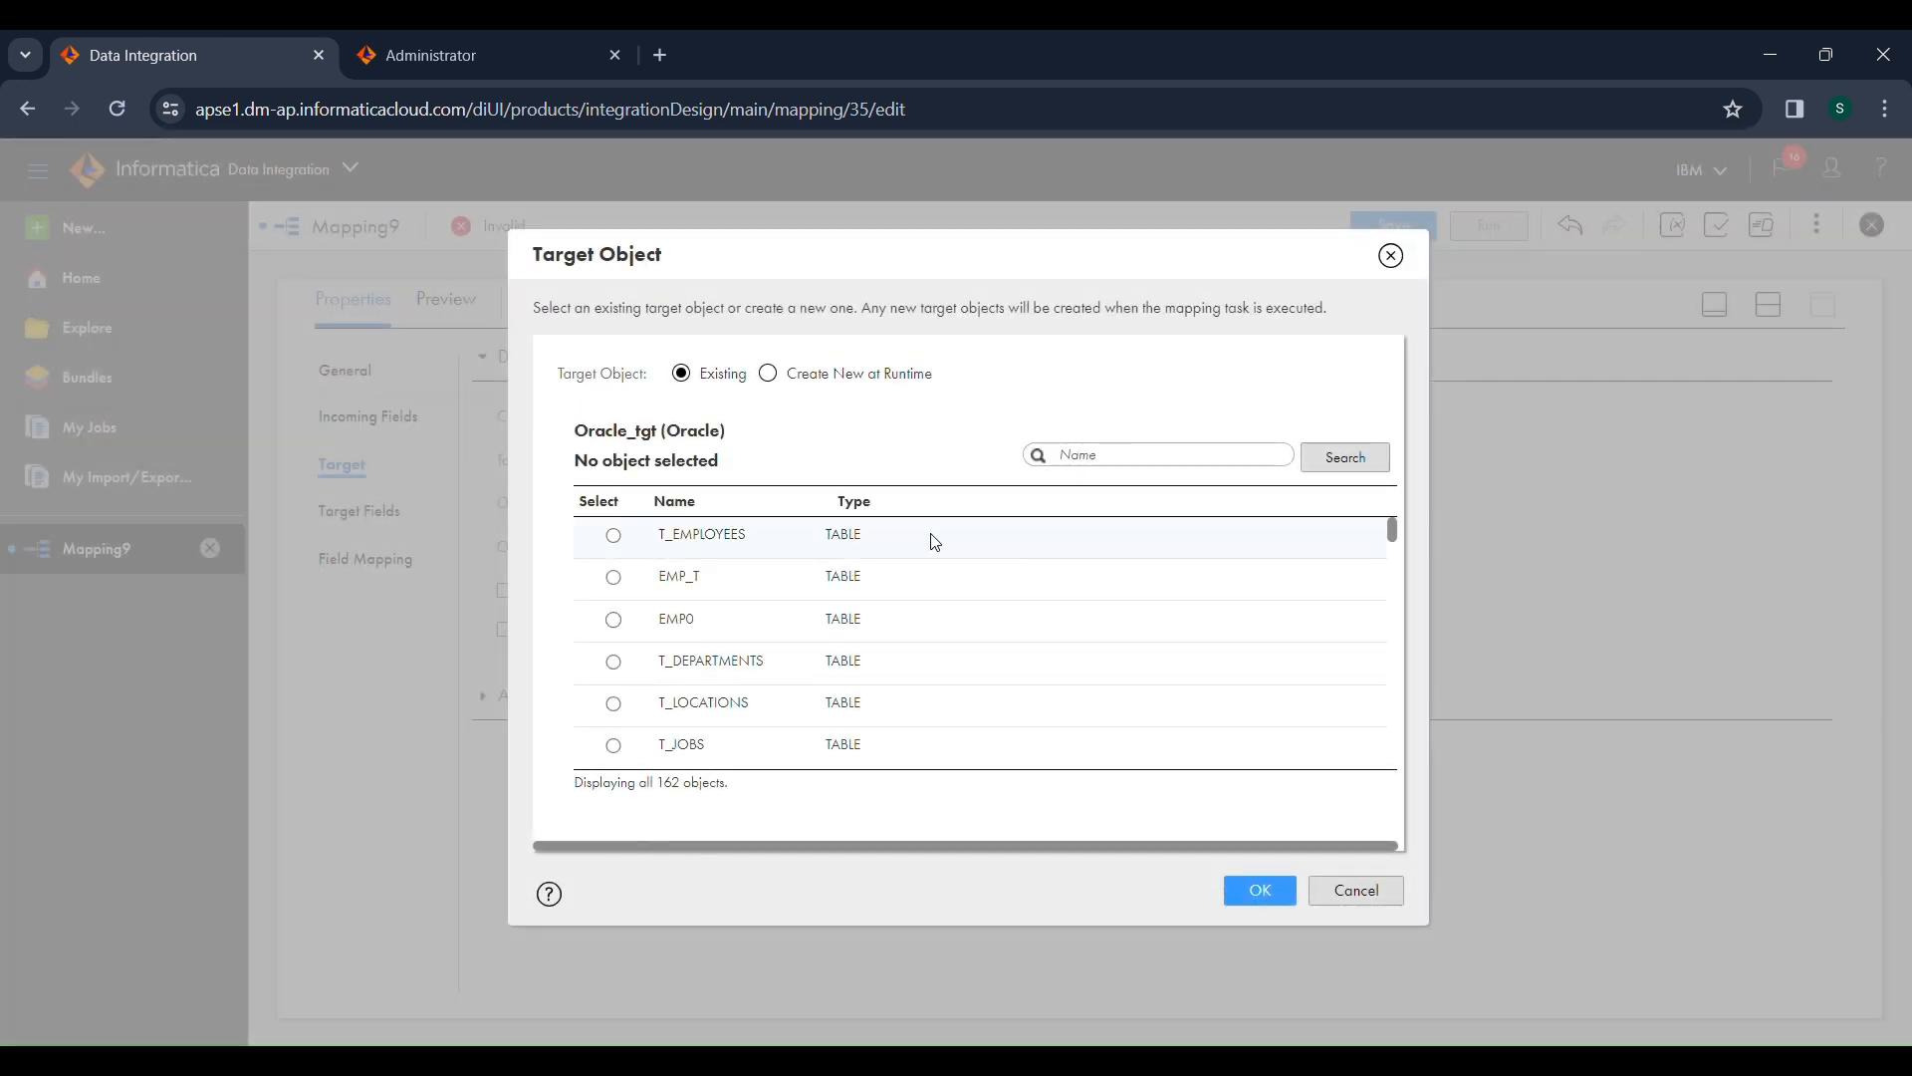
click(935, 541)
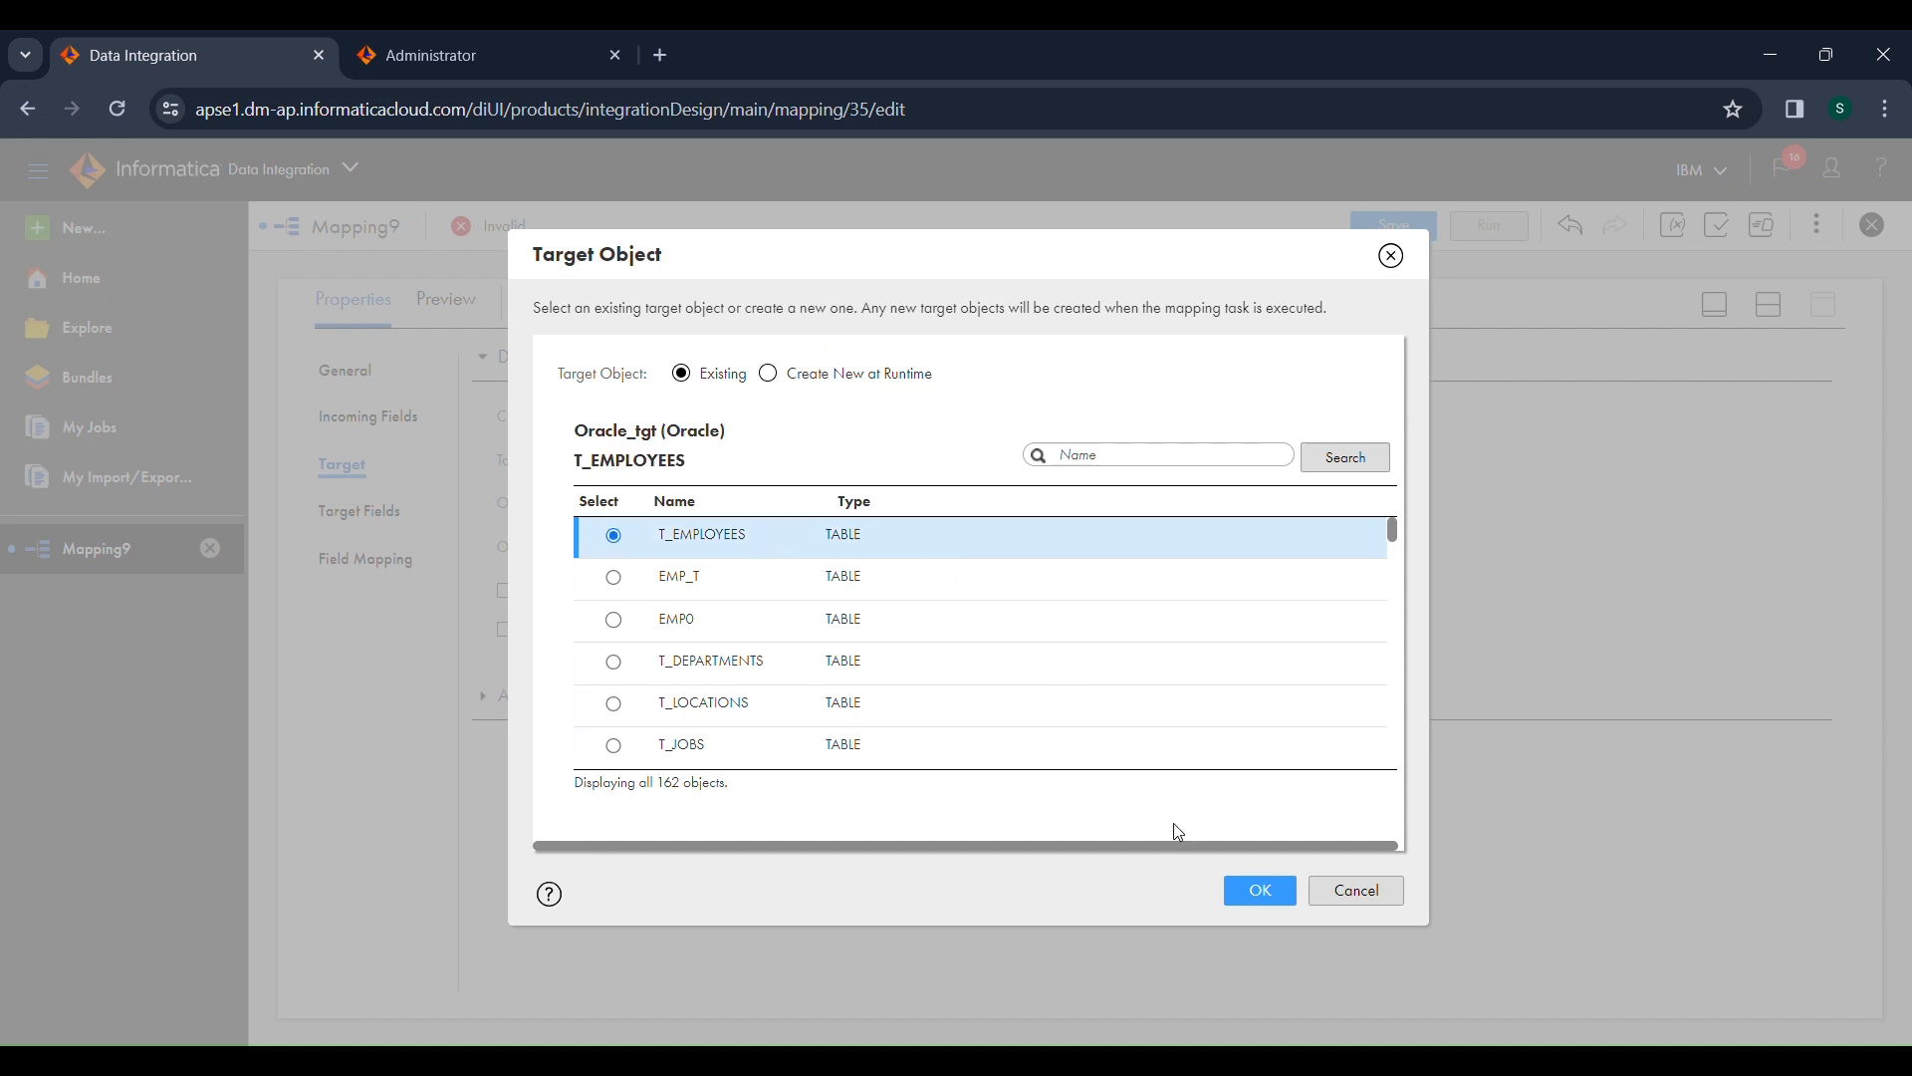
click(1261, 891)
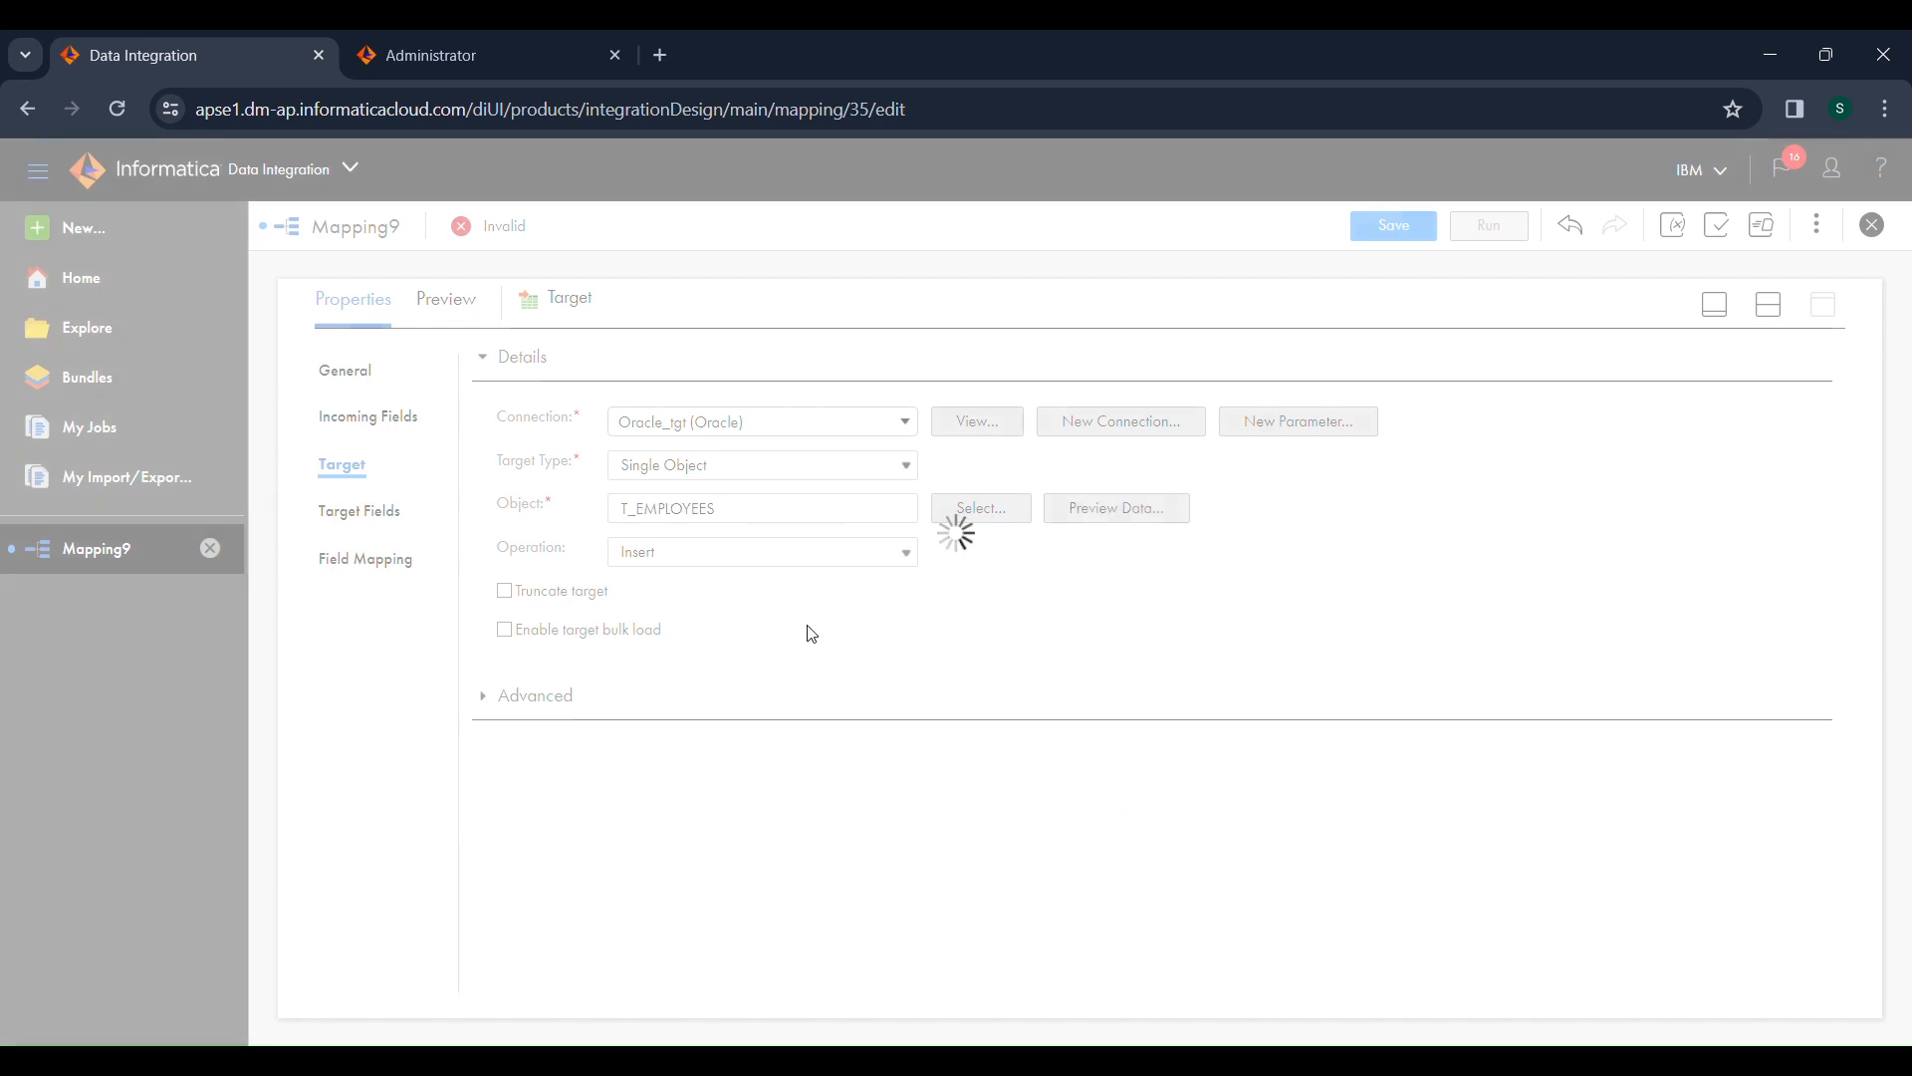
click(1119, 510)
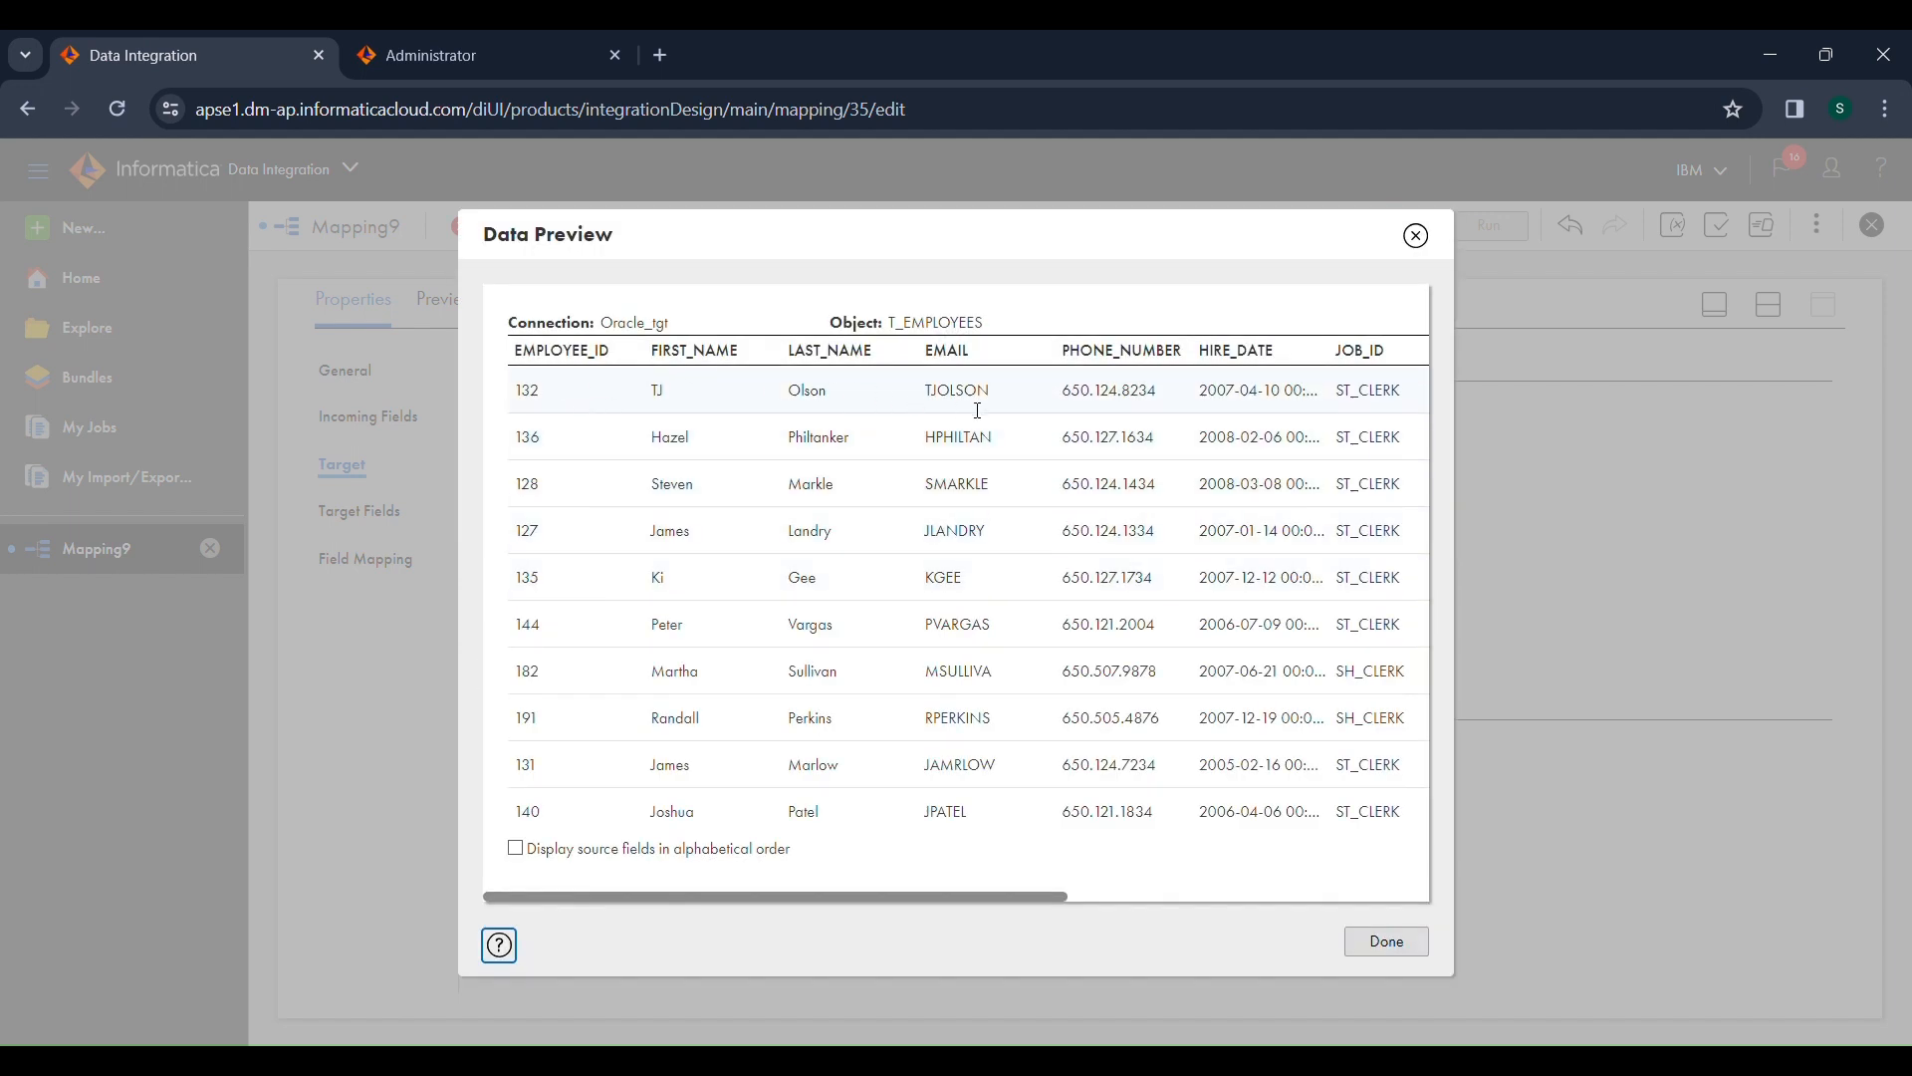
click(1418, 237)
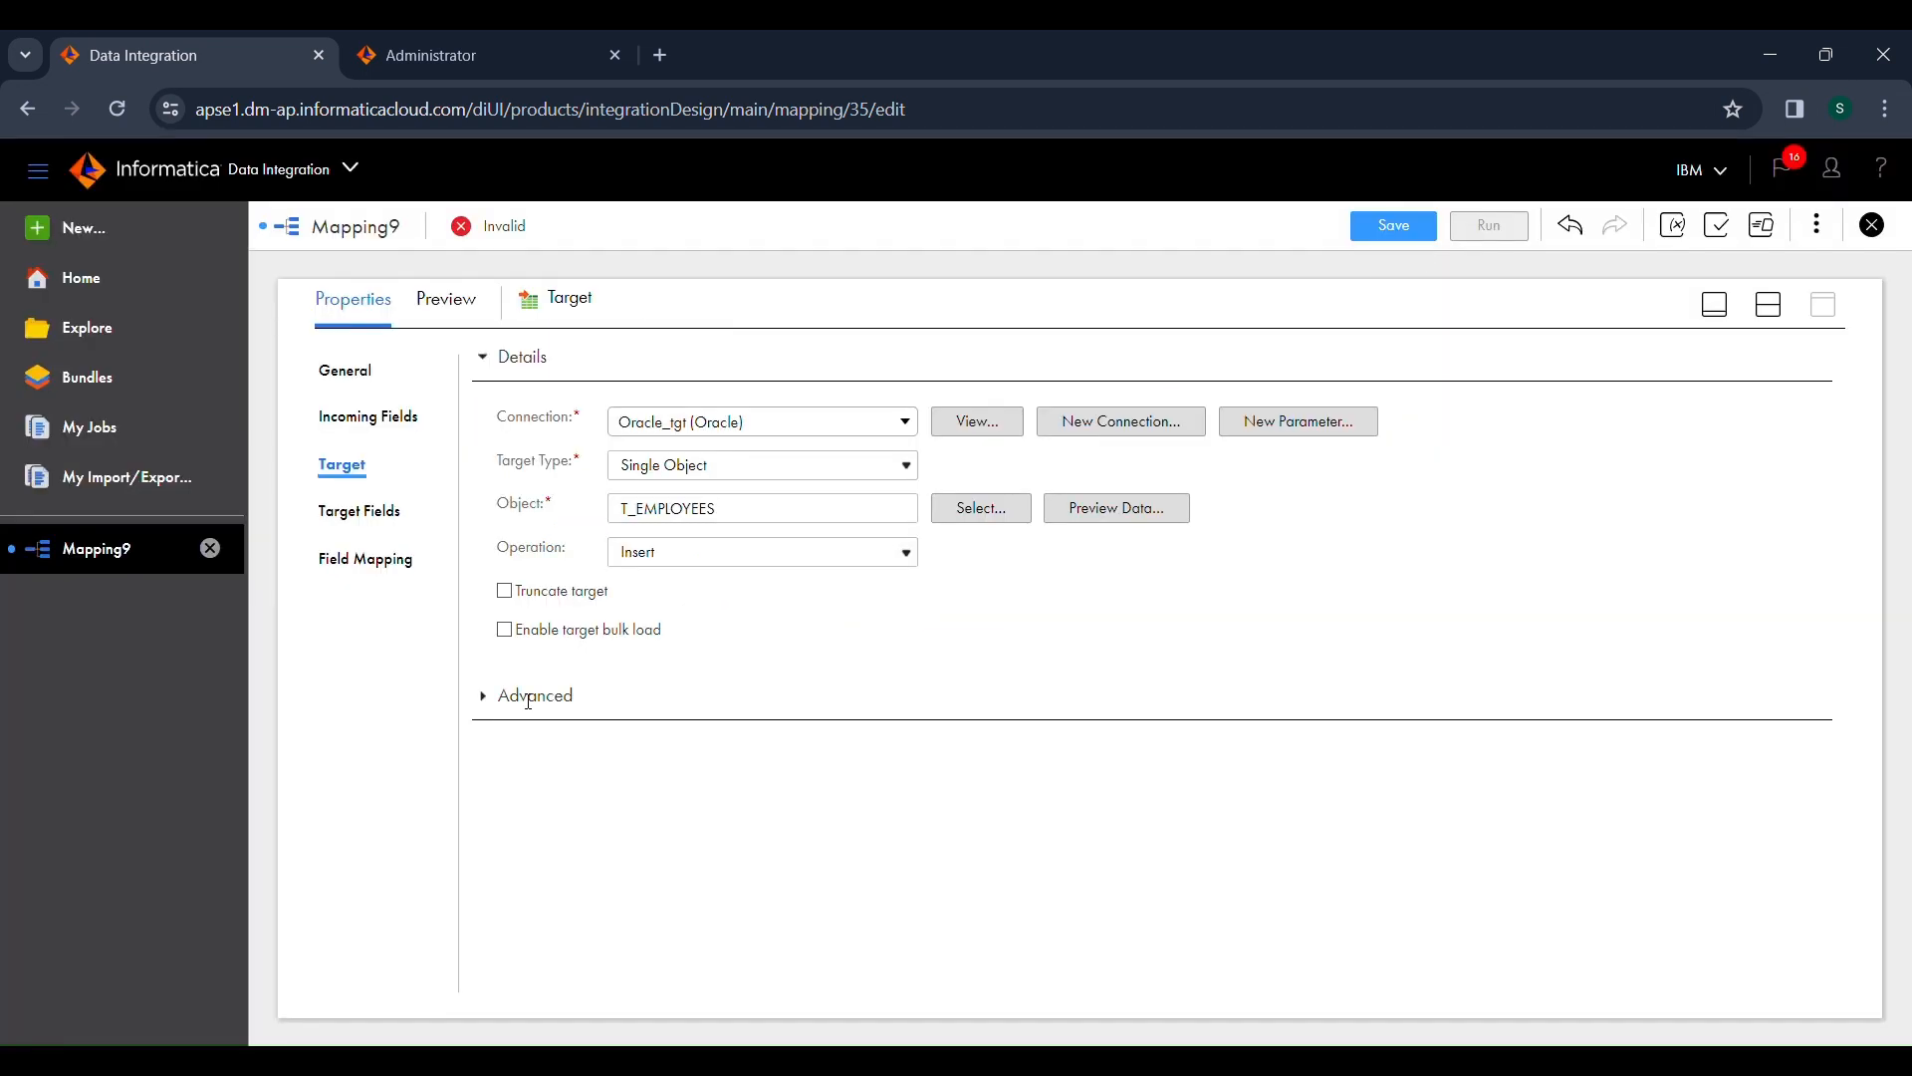
Step: Enable truncating the target, and automap the incoming fields to the target fields with Smart Map
click(539, 597)
click(414, 571)
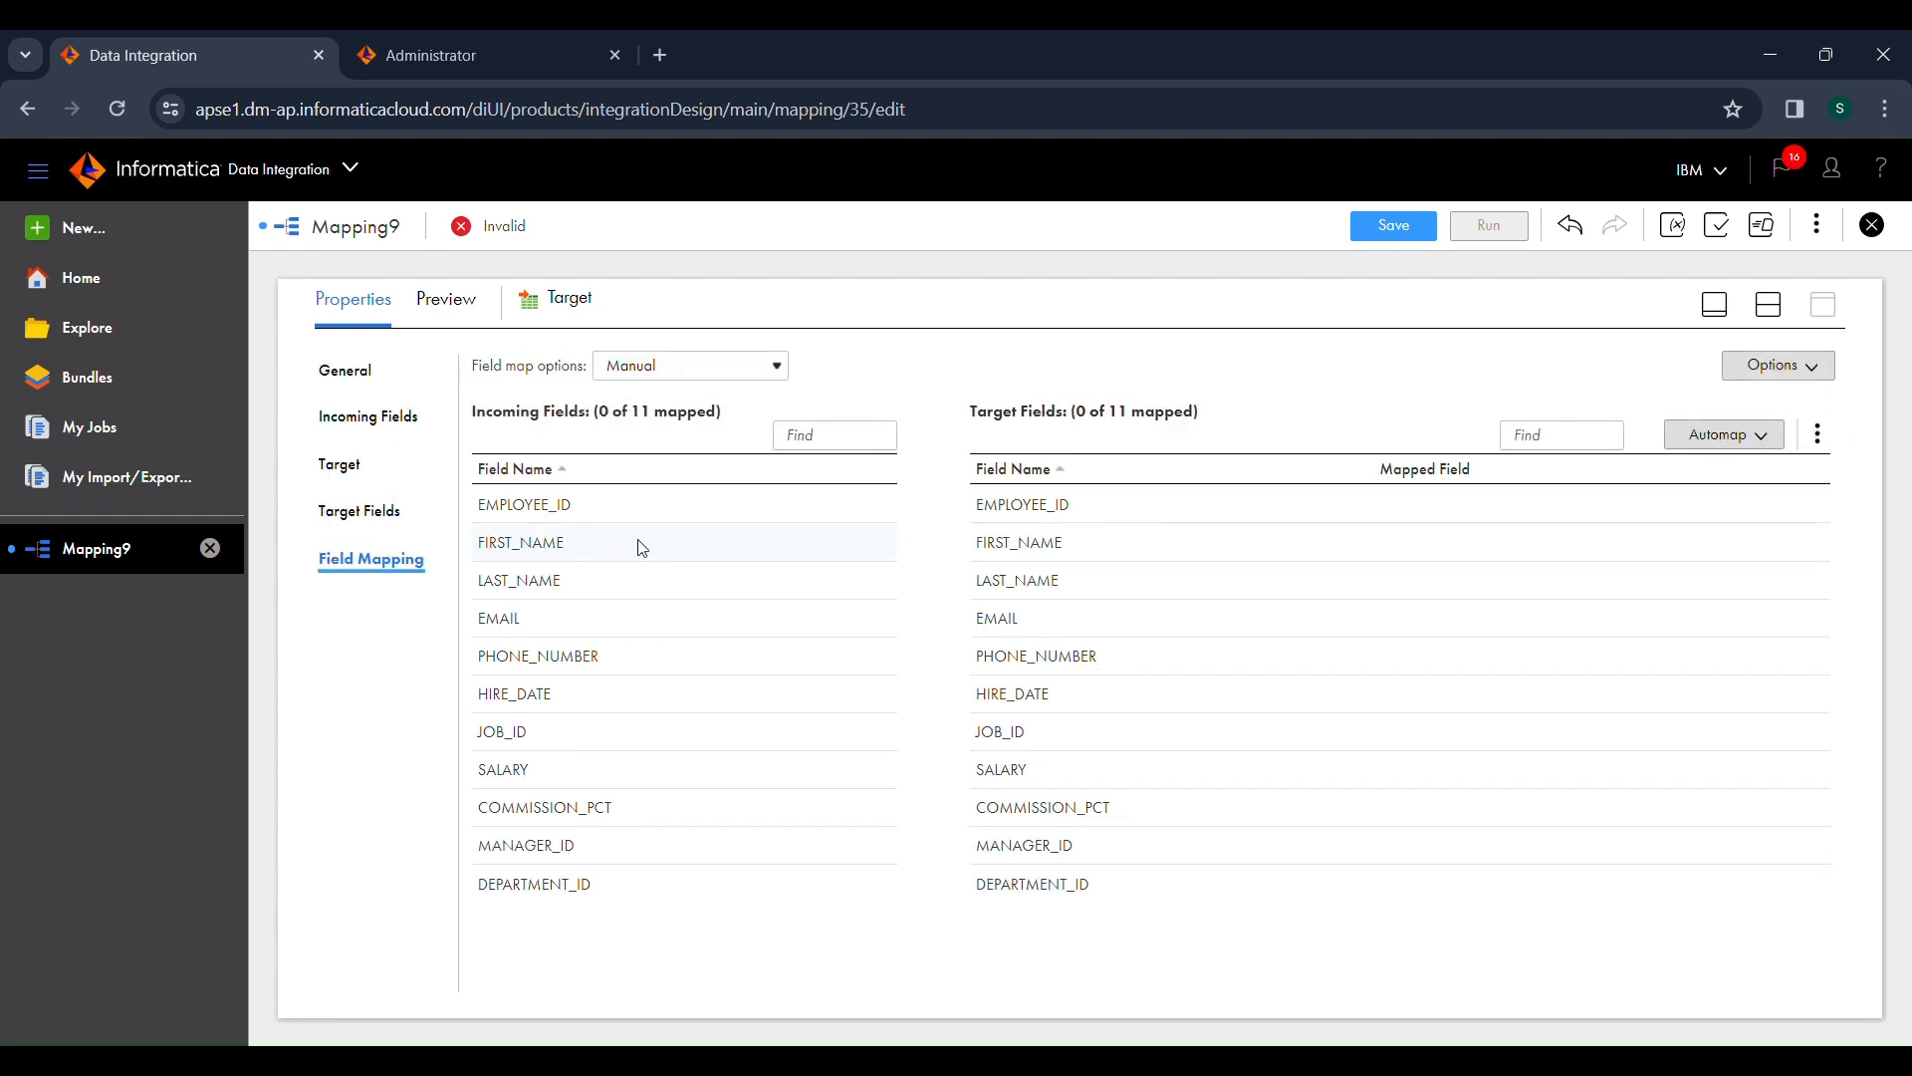
mouse_move(641, 548)
click(1763, 440)
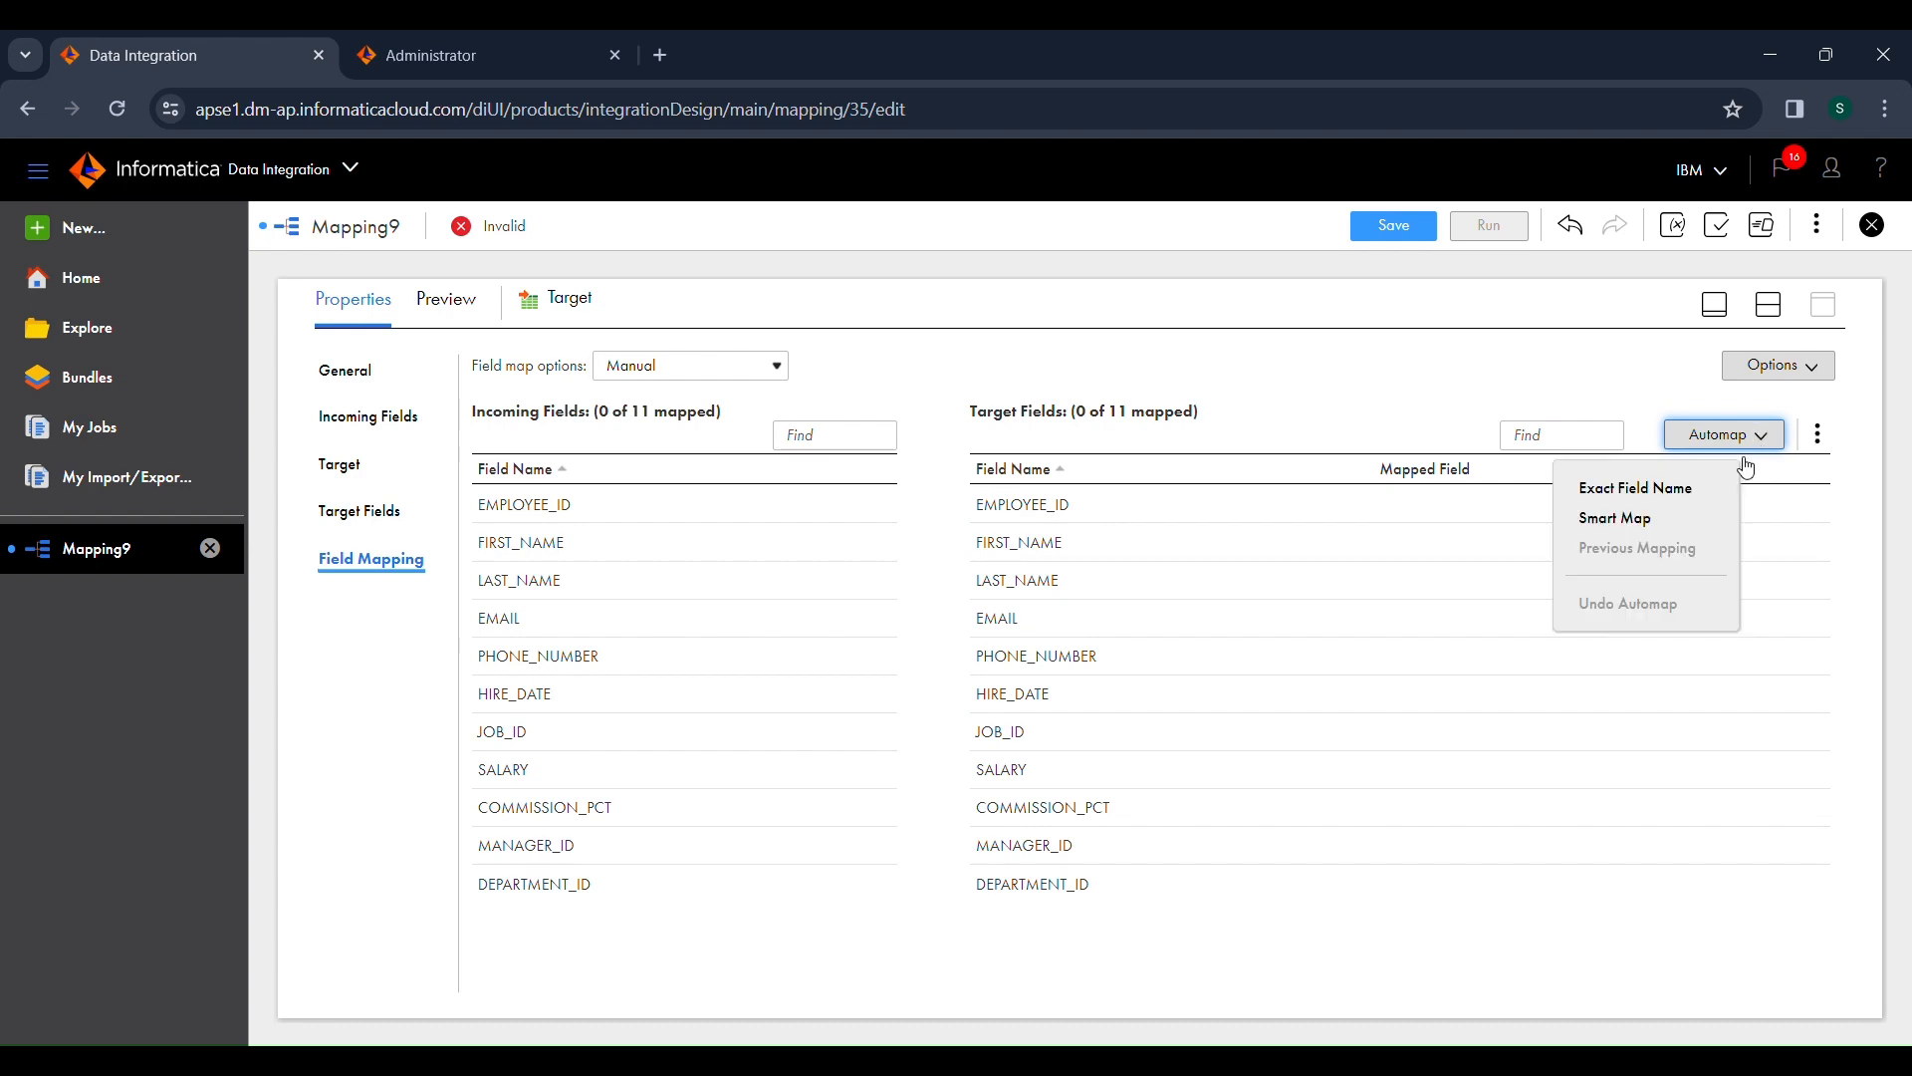
click(1696, 535)
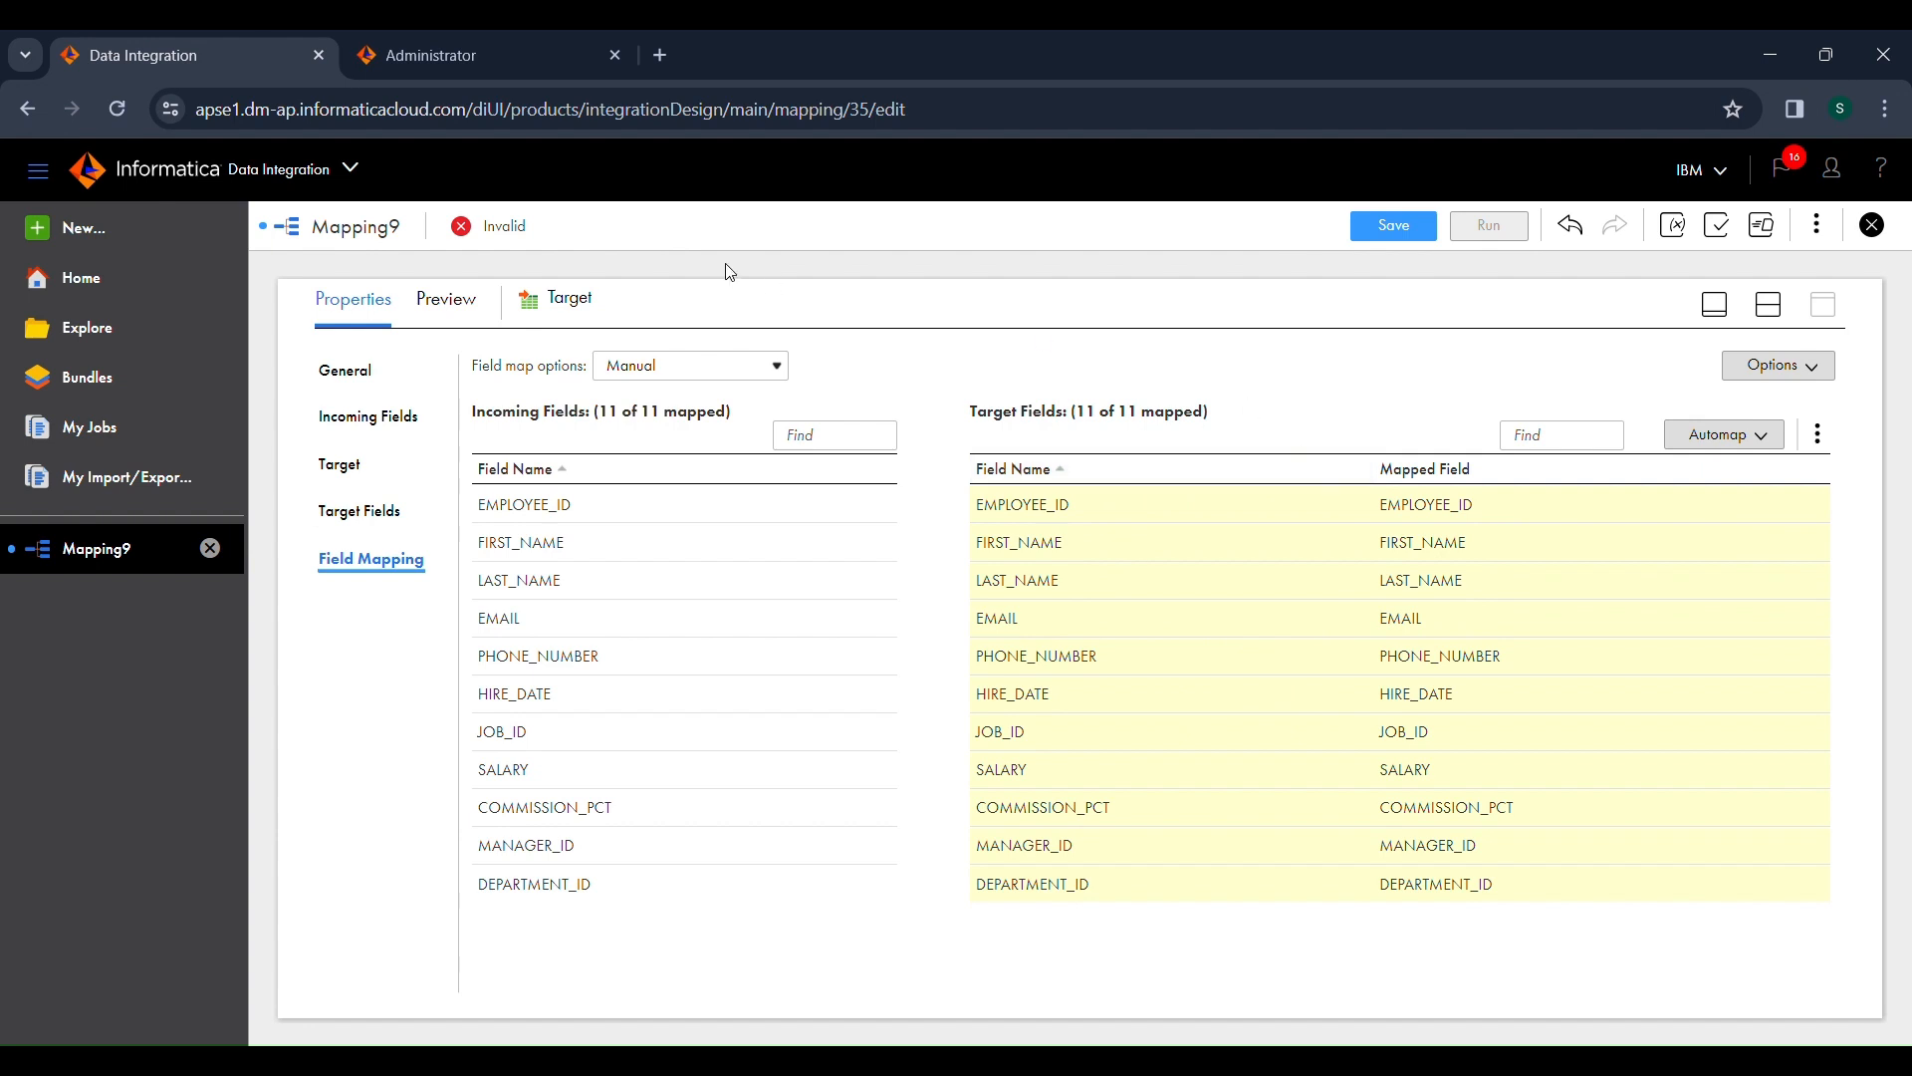
Step: Save Mapping9, check its validation status, and run it with the preselected runtime environment
click(1373, 228)
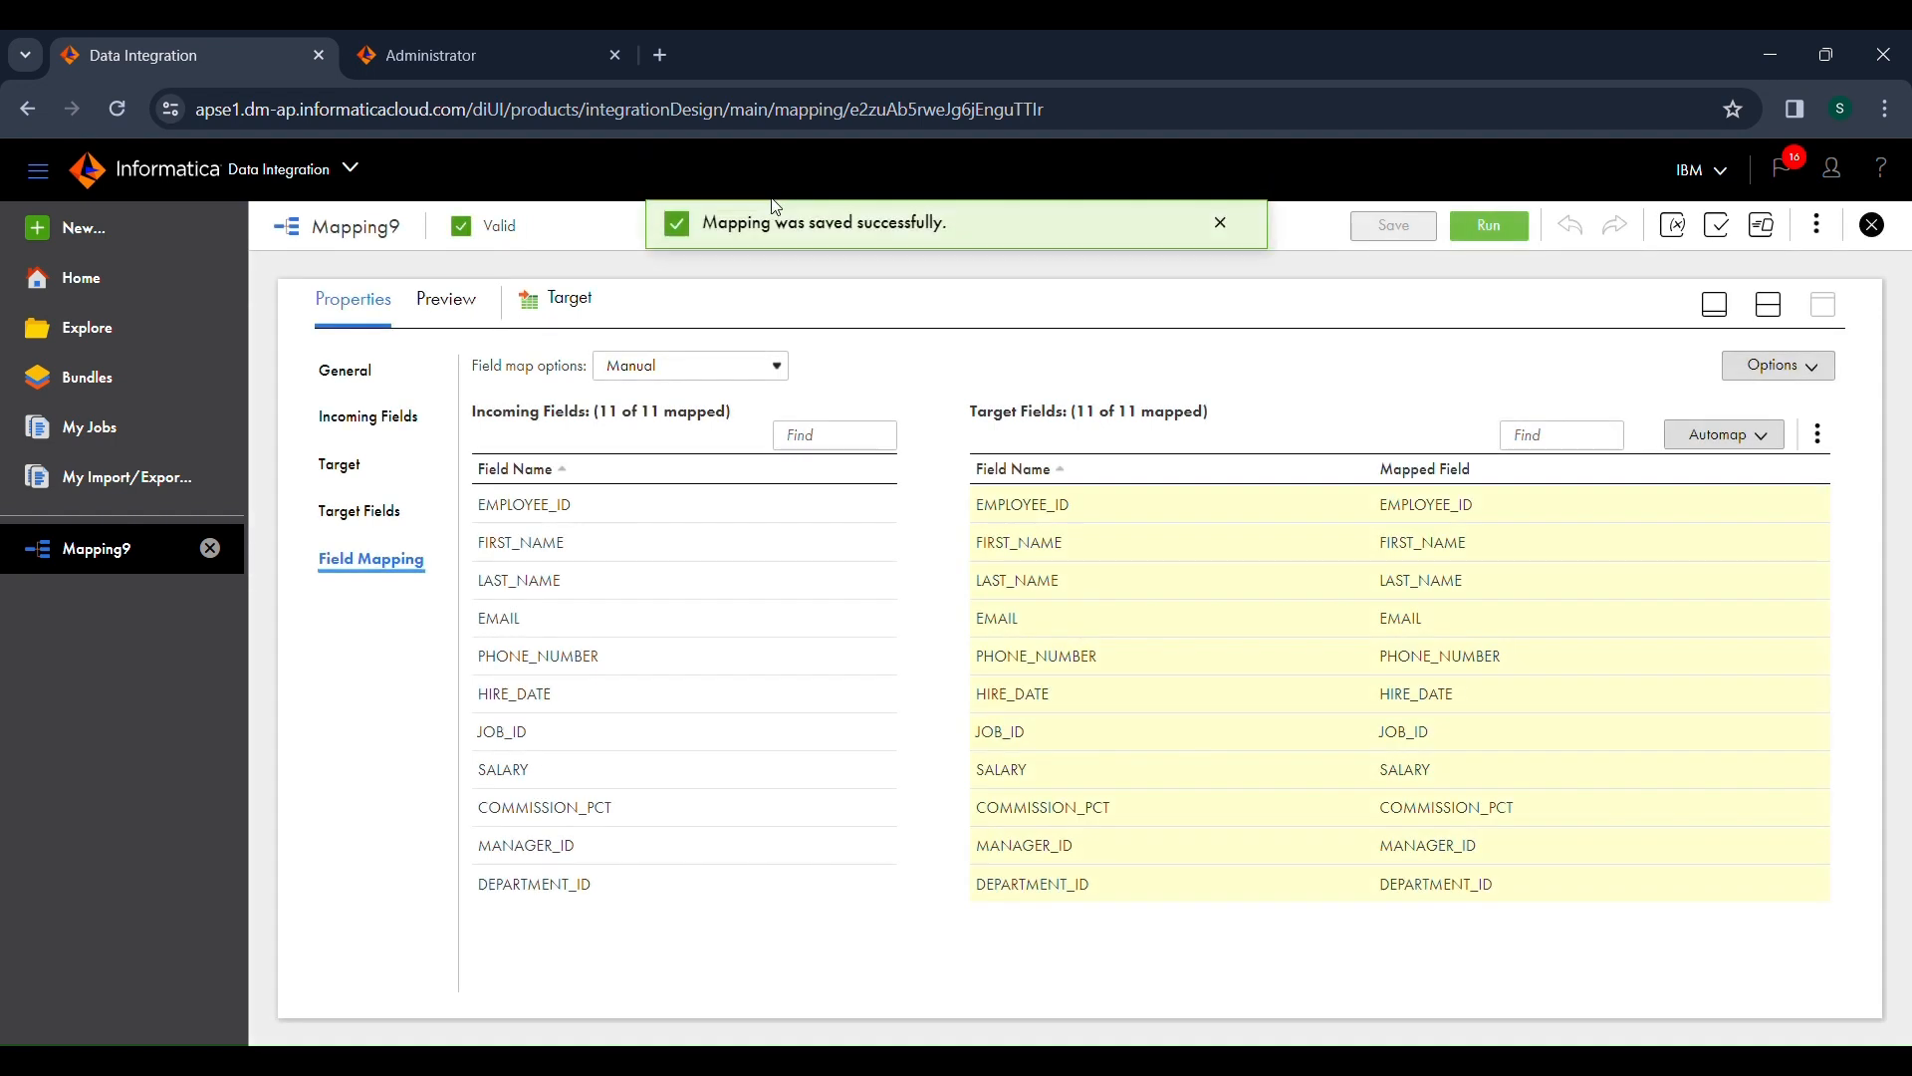
drag(485, 234, 467, 236)
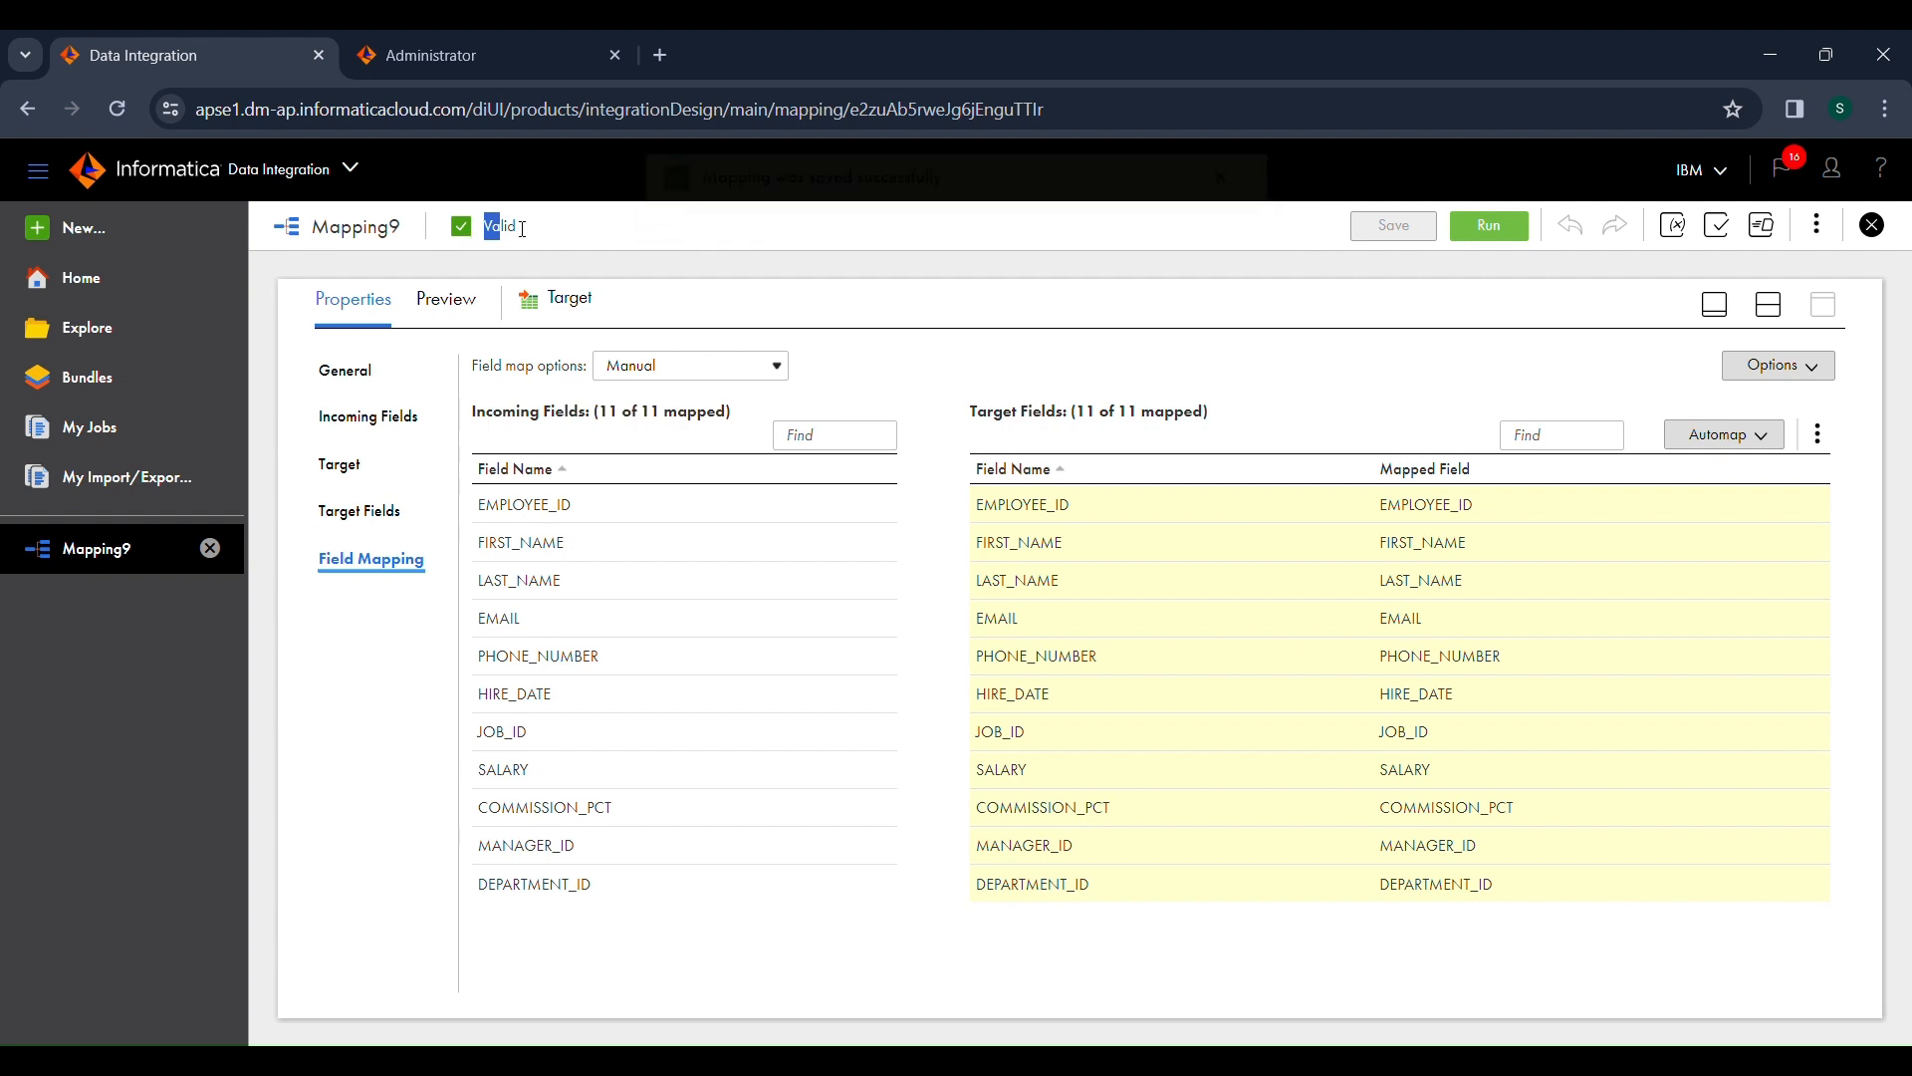
double_click(496, 229)
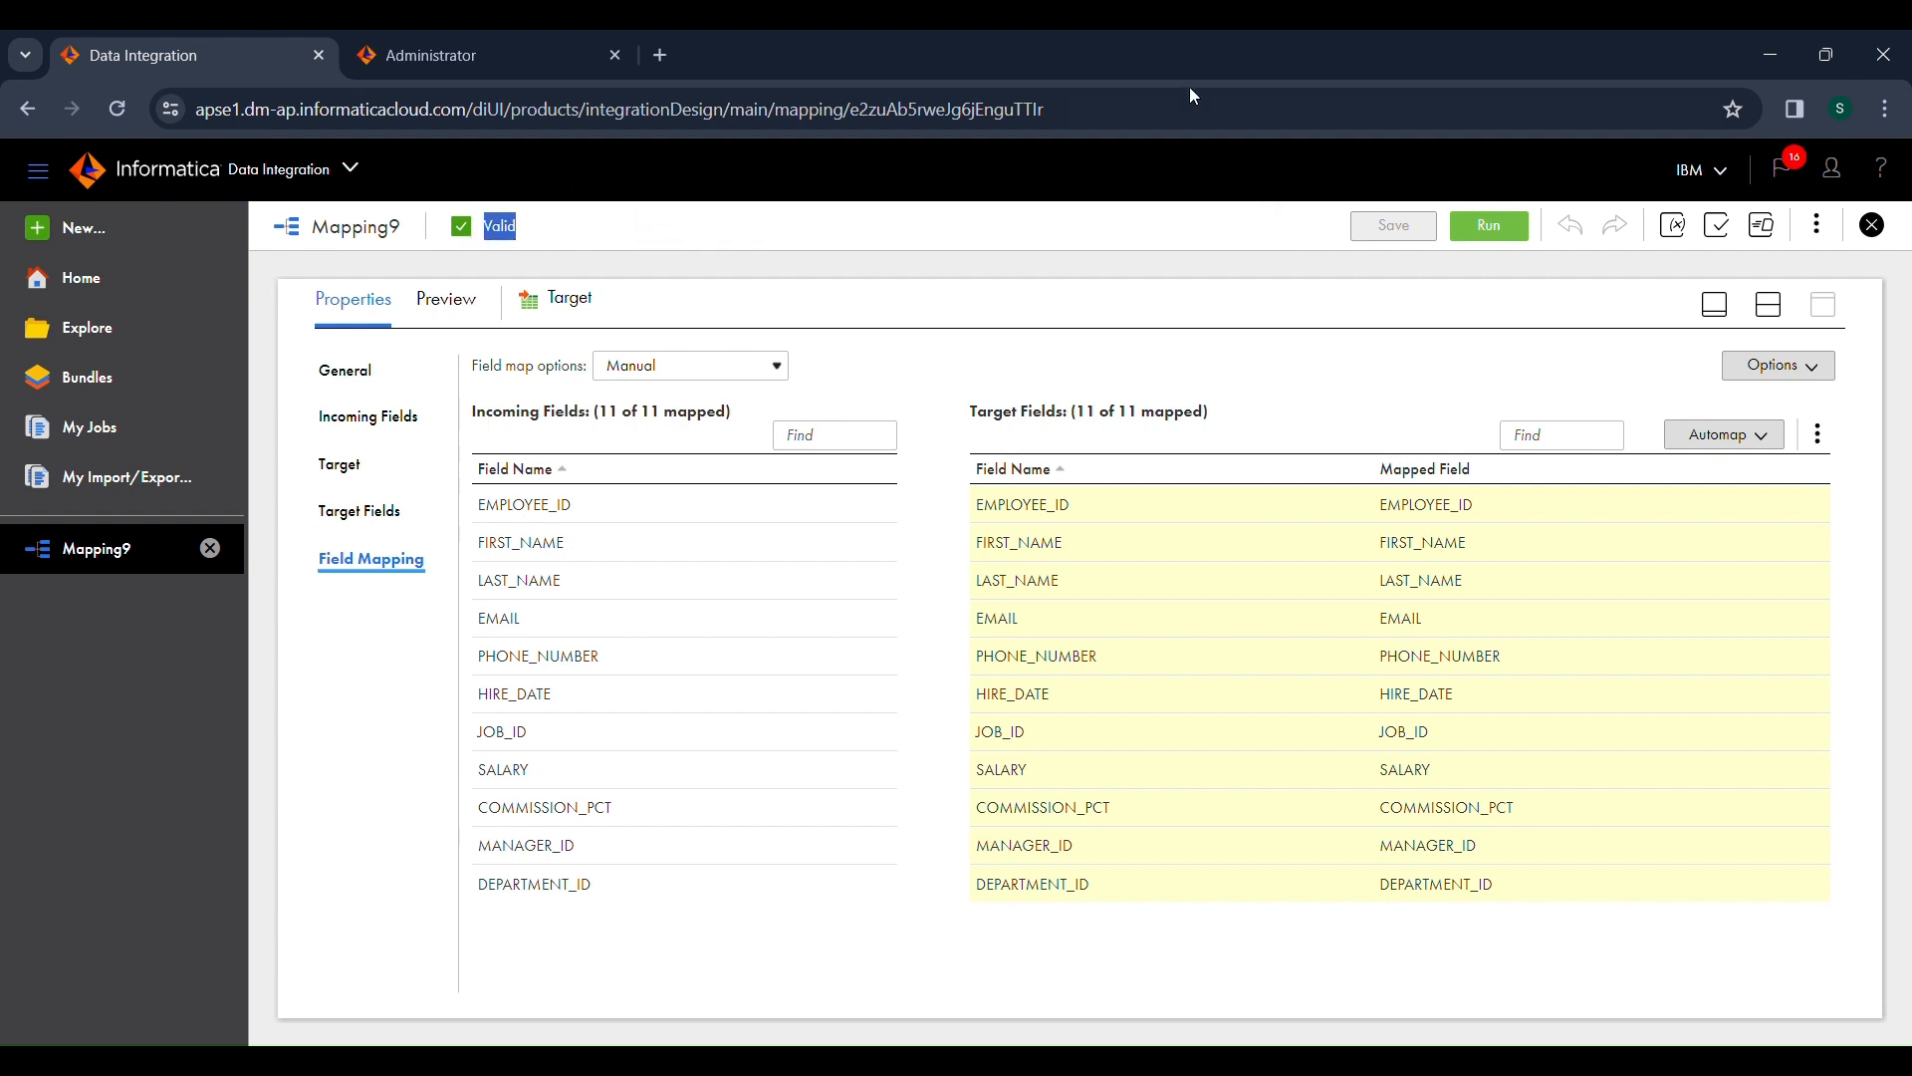
click(1483, 226)
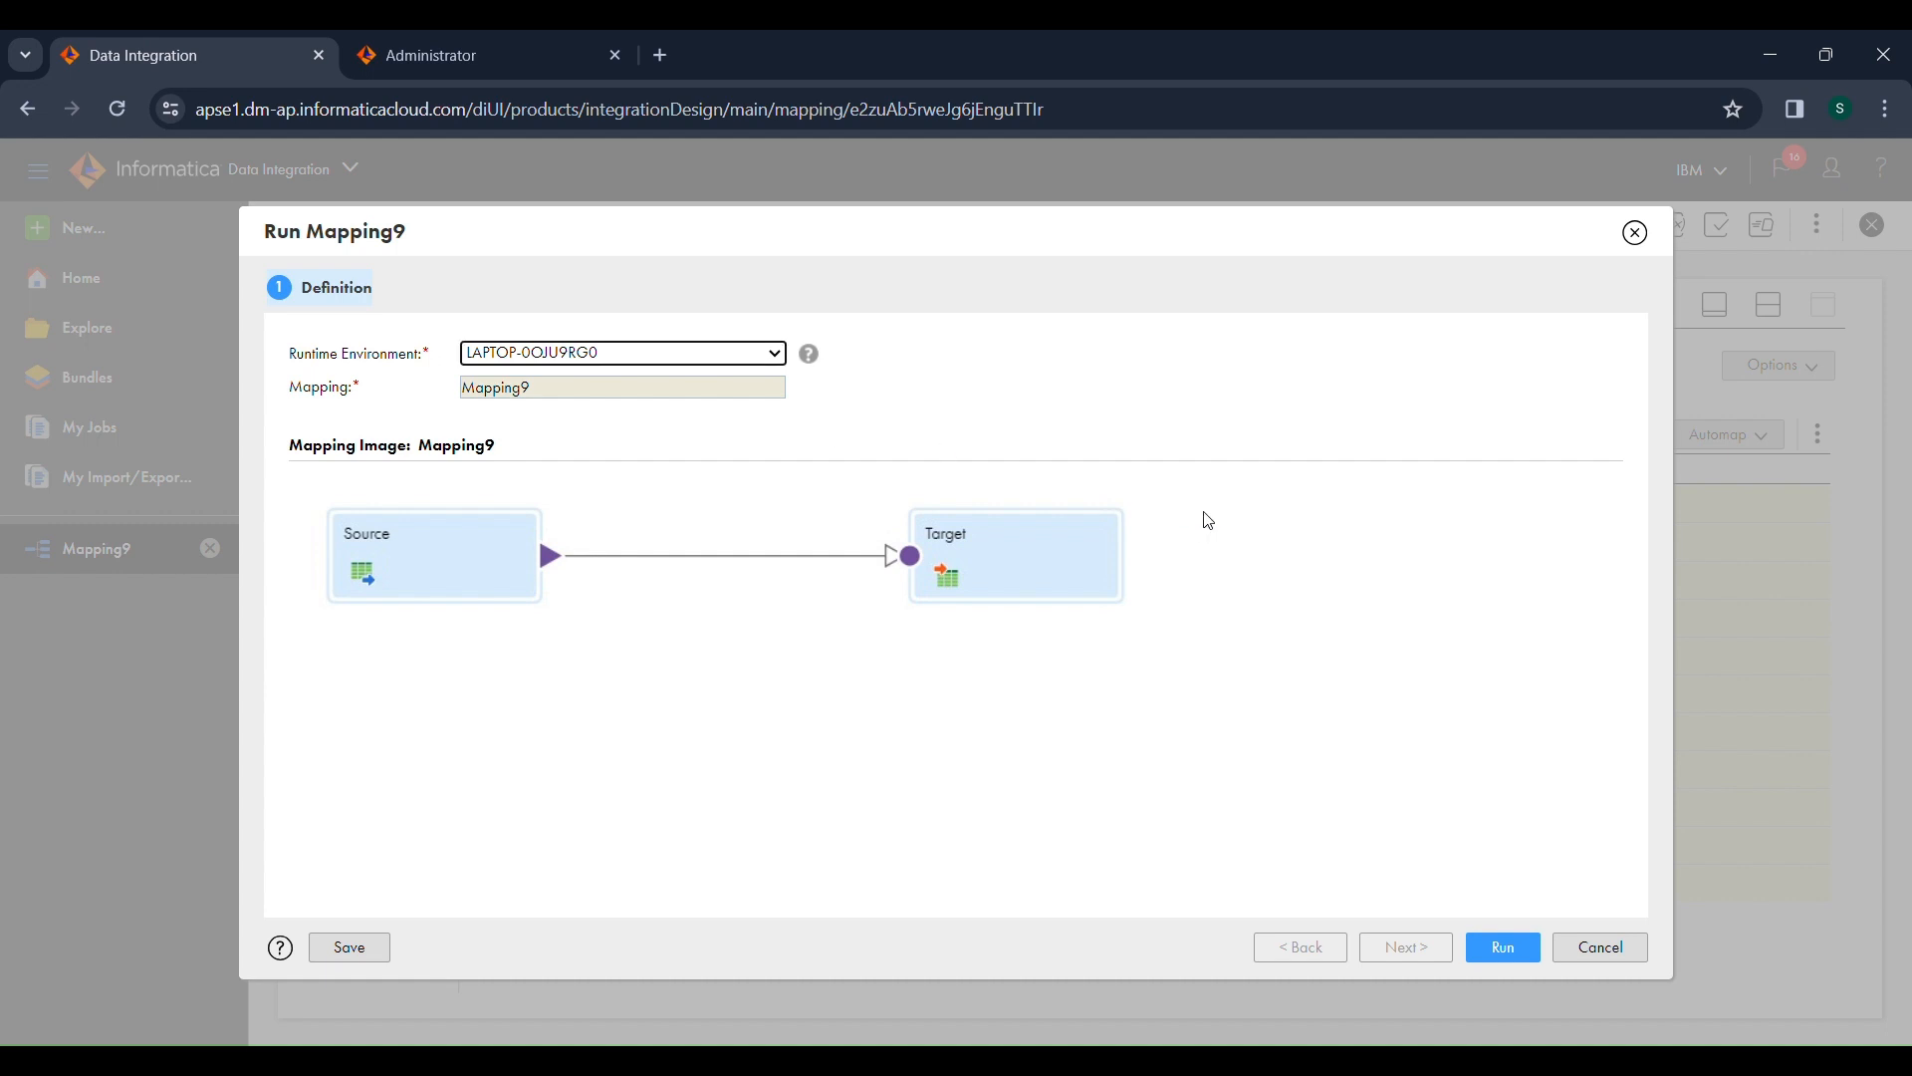
click(1508, 944)
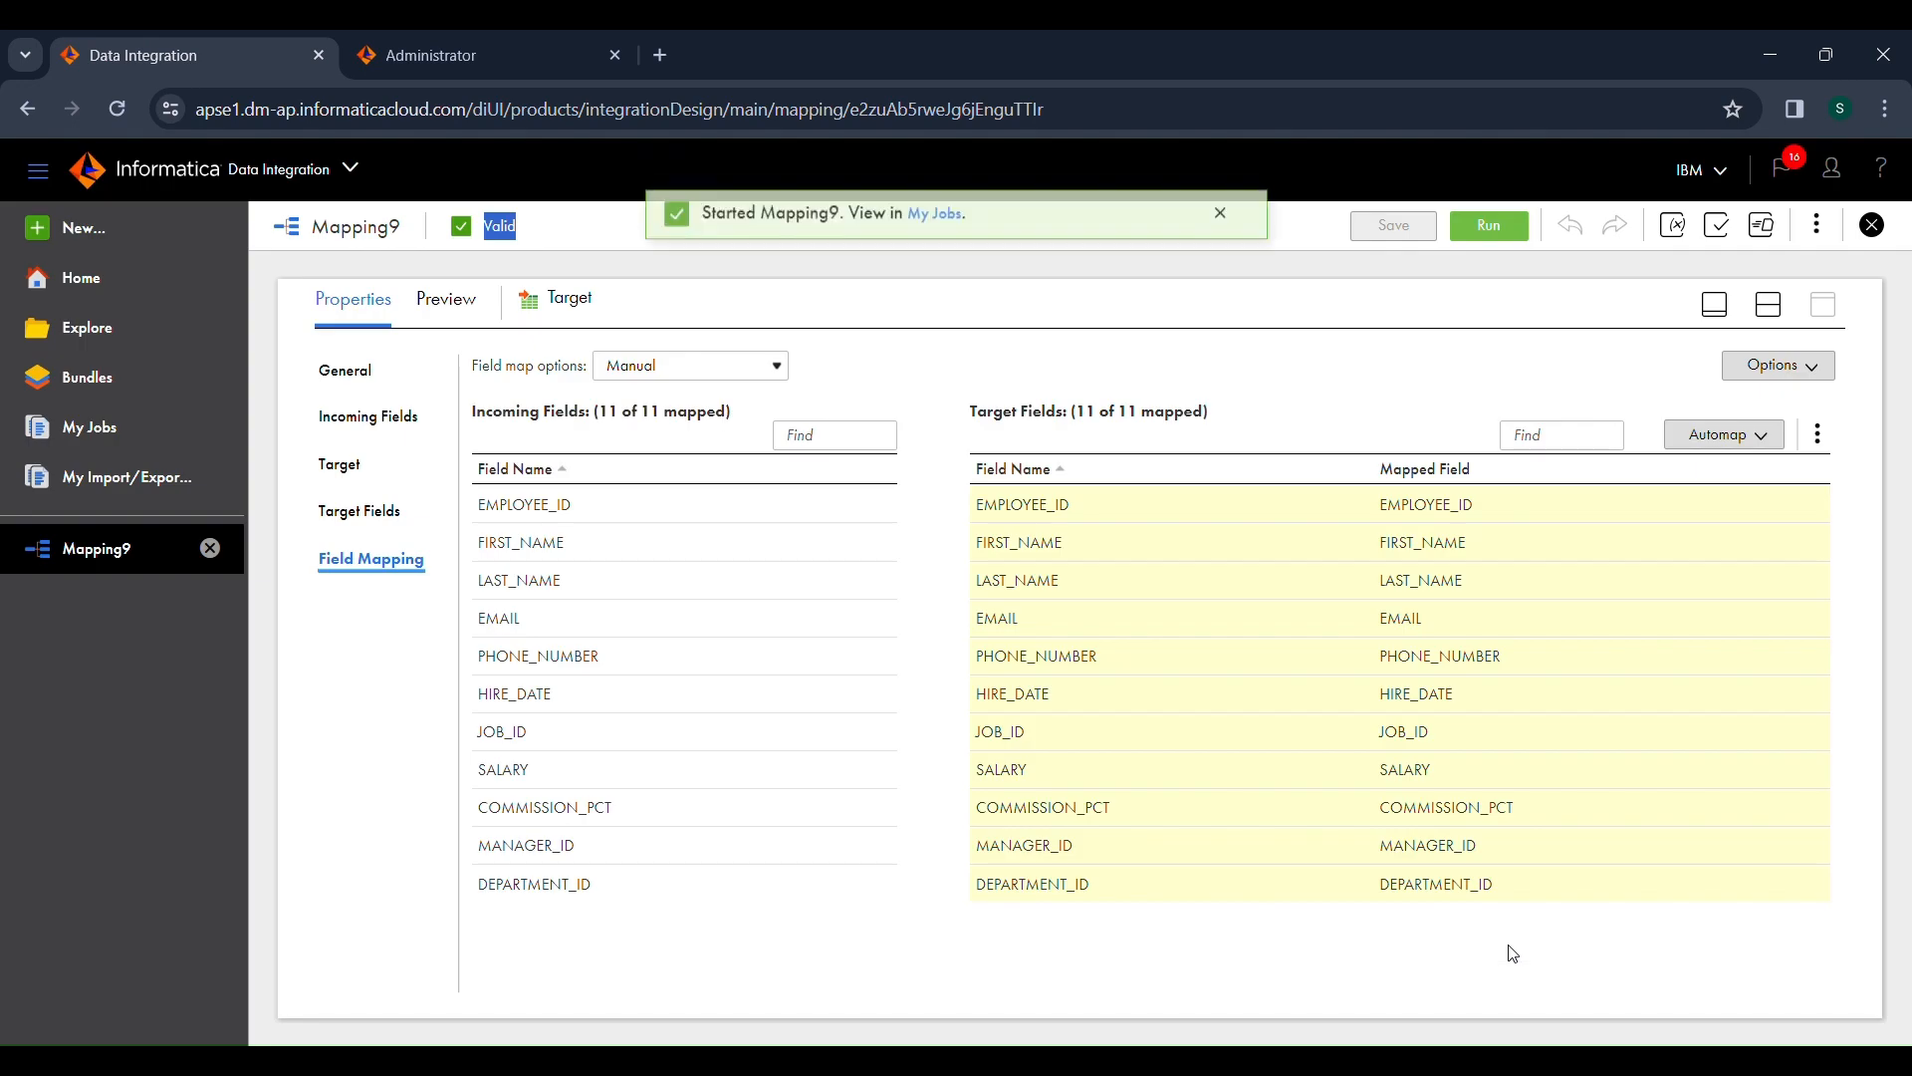
Step: Open the Mapping9-1 job details from the started job and check the success rows for source and target
click(946, 229)
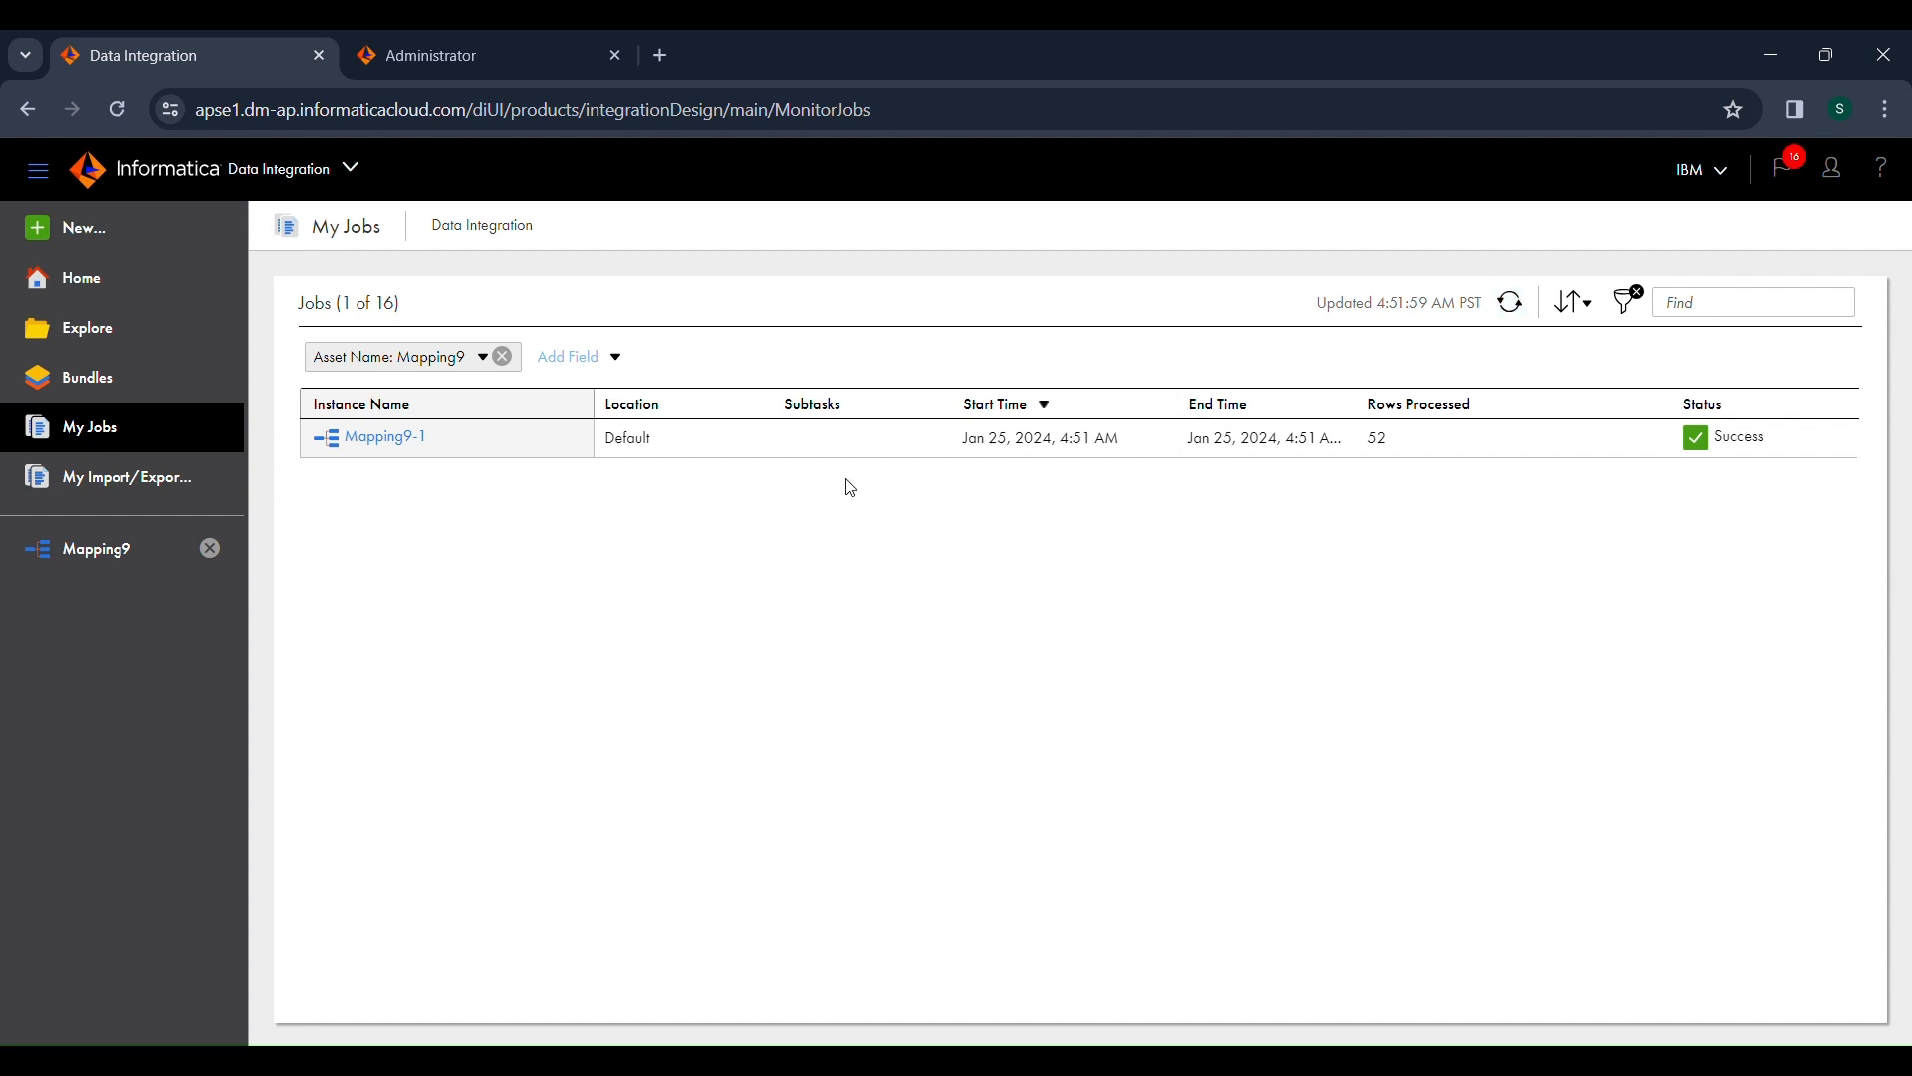
drag(612, 446, 651, 441)
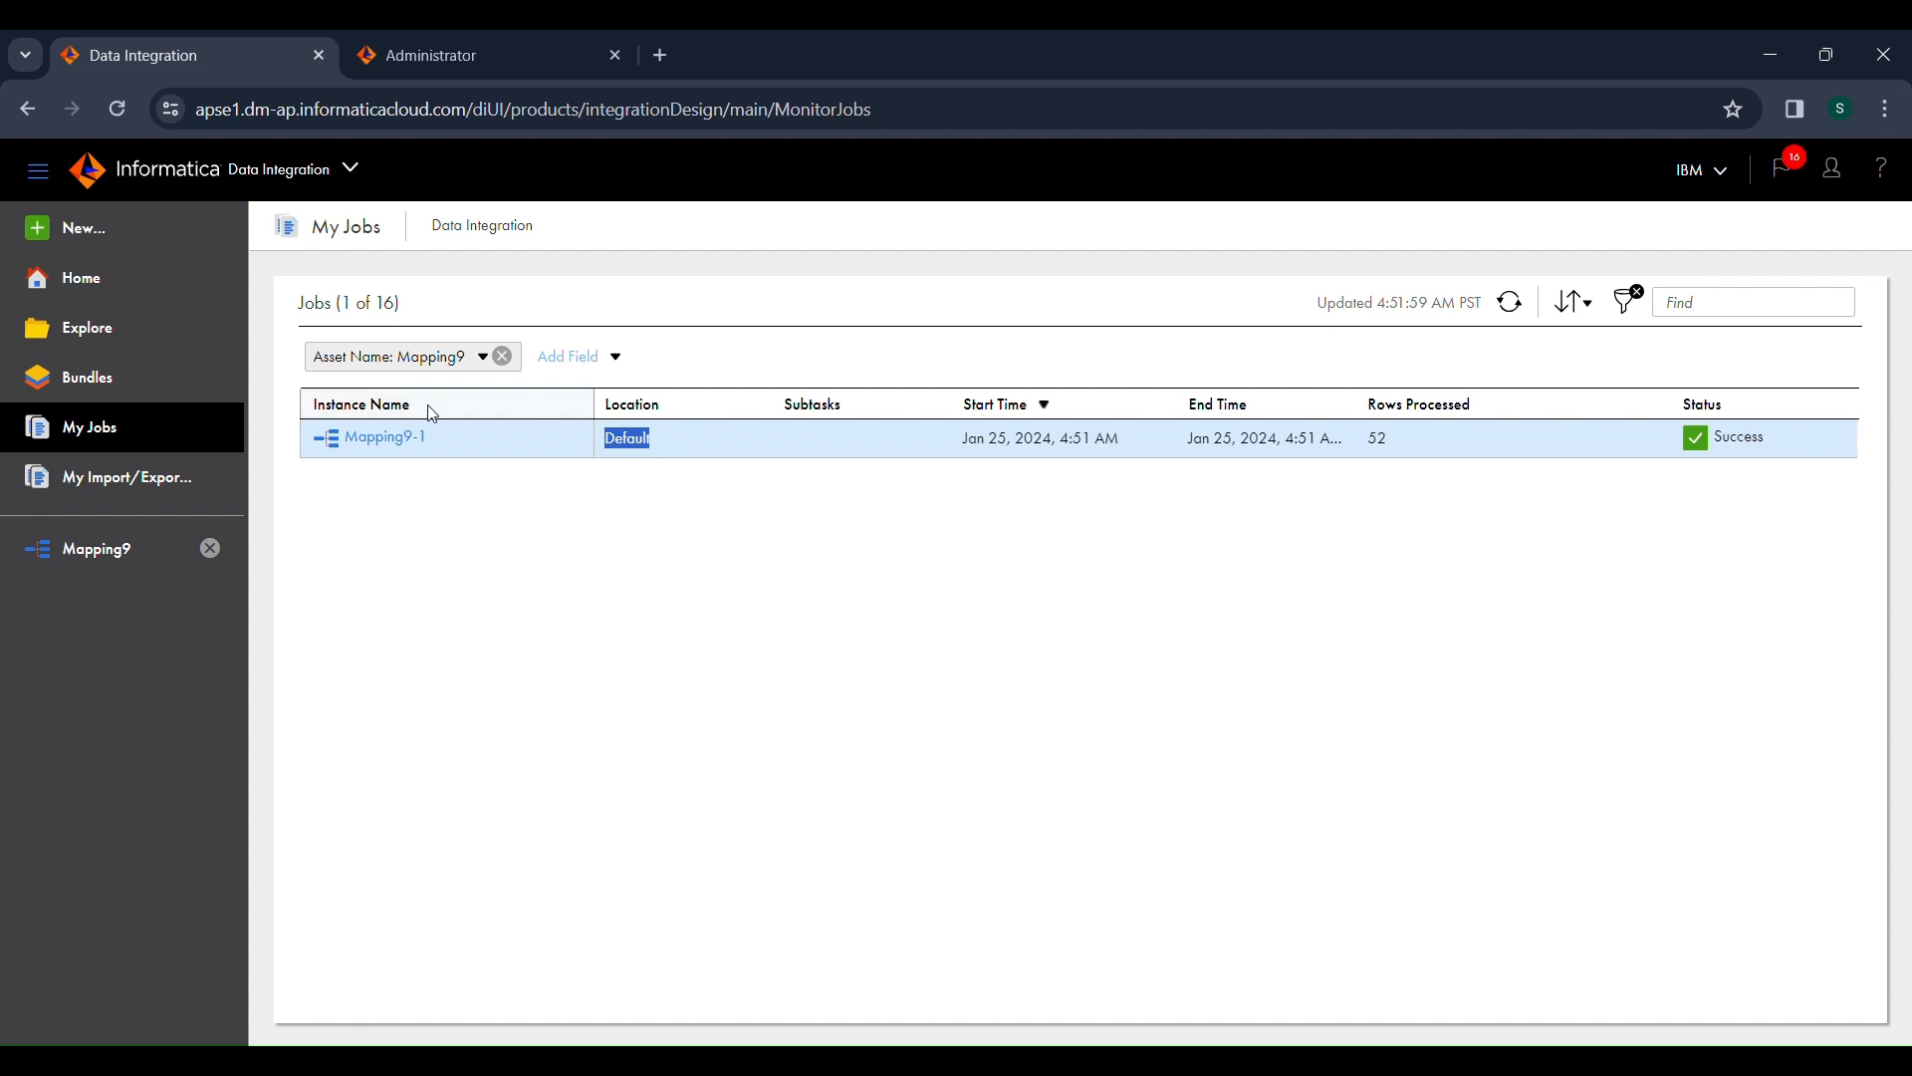
click(415, 454)
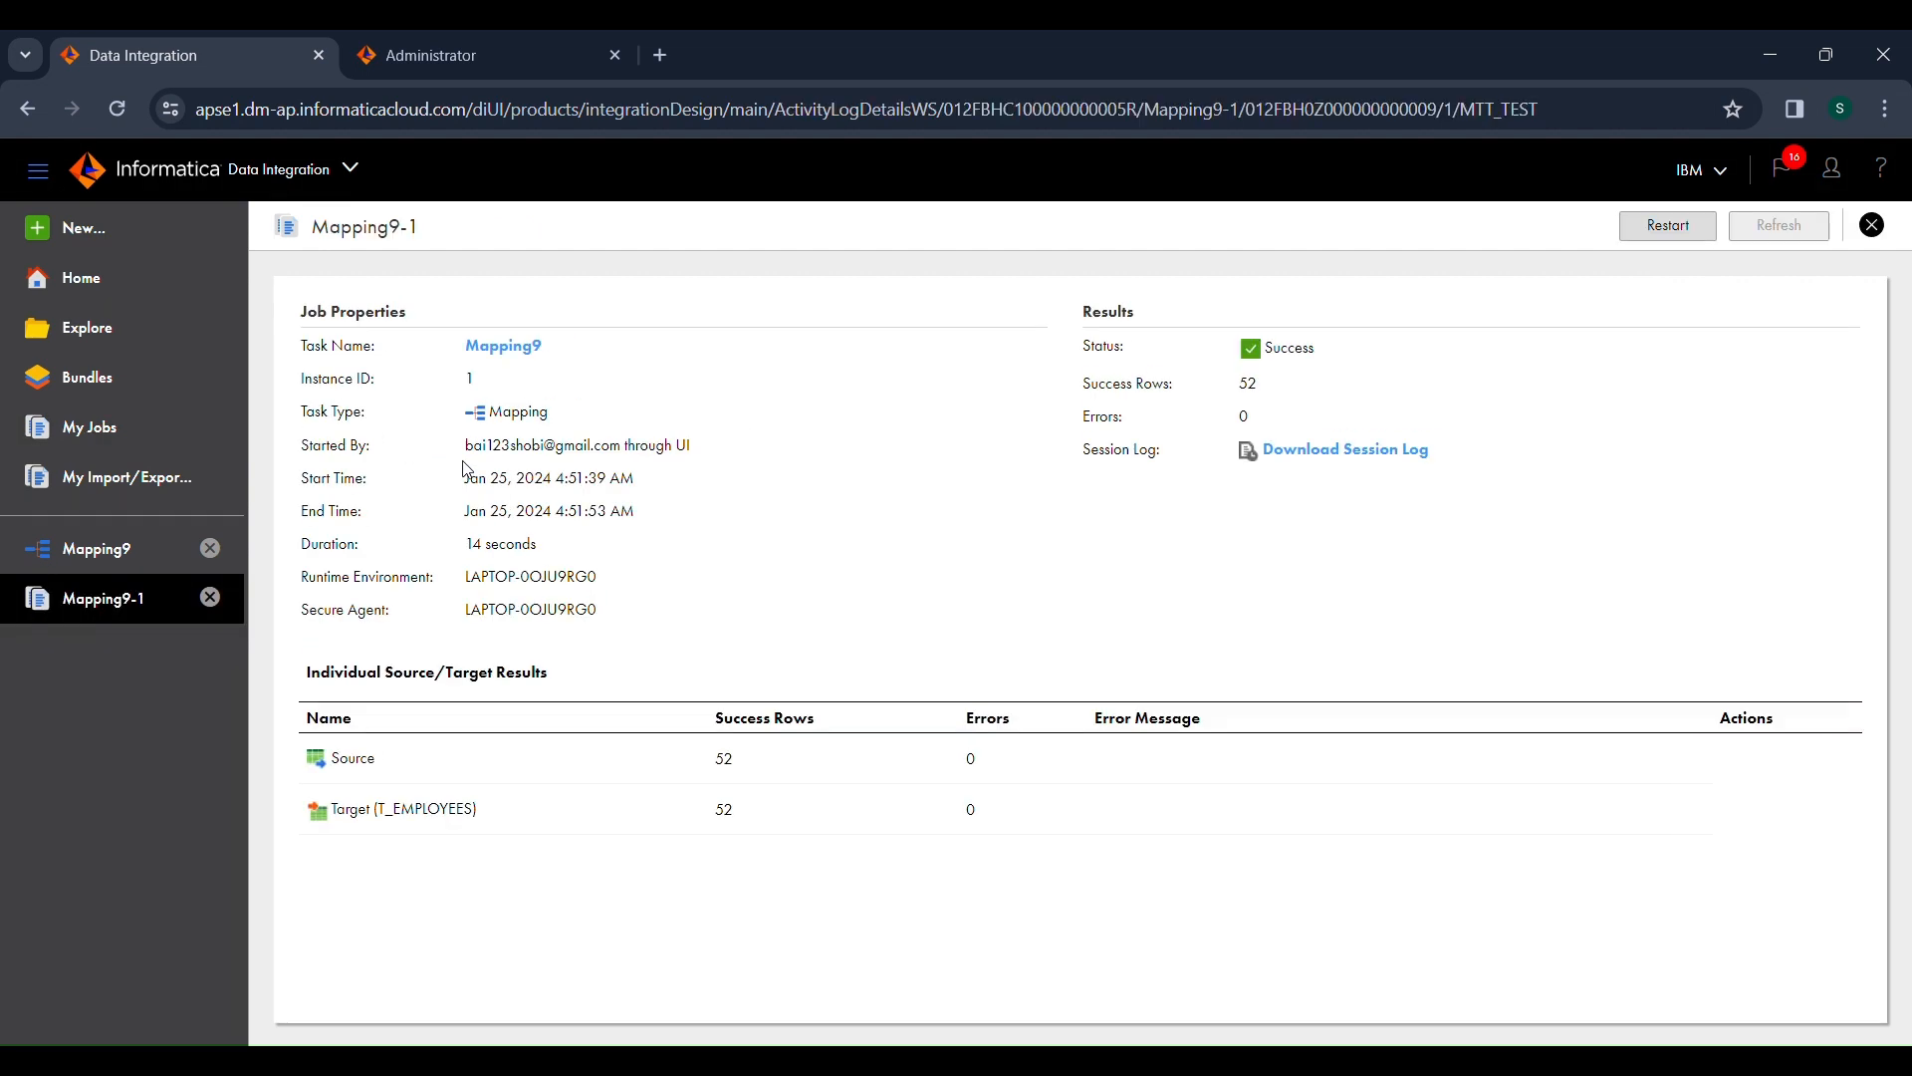
drag(744, 767, 719, 814)
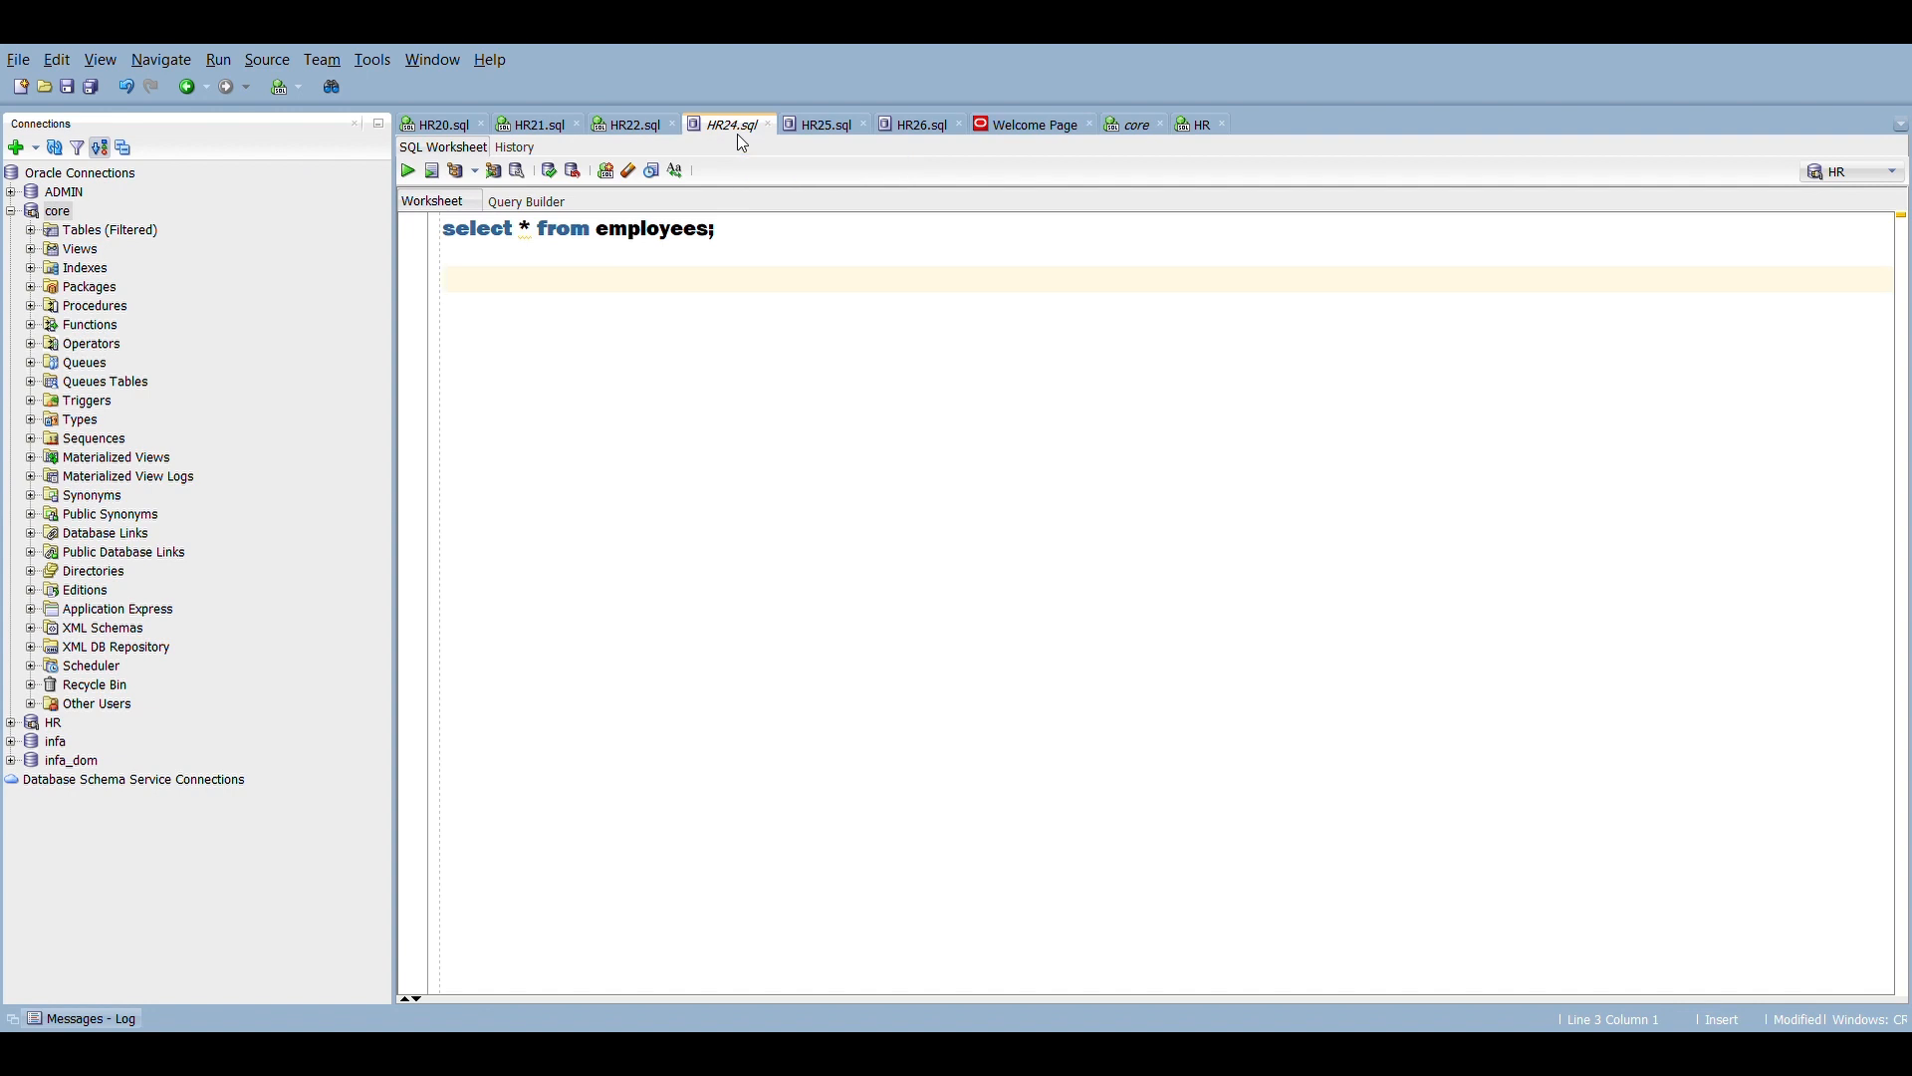
Step: Switch to Oracle SQL Developer and run "select * from employees;" in the HR24.sql worksheet
click(1141, 127)
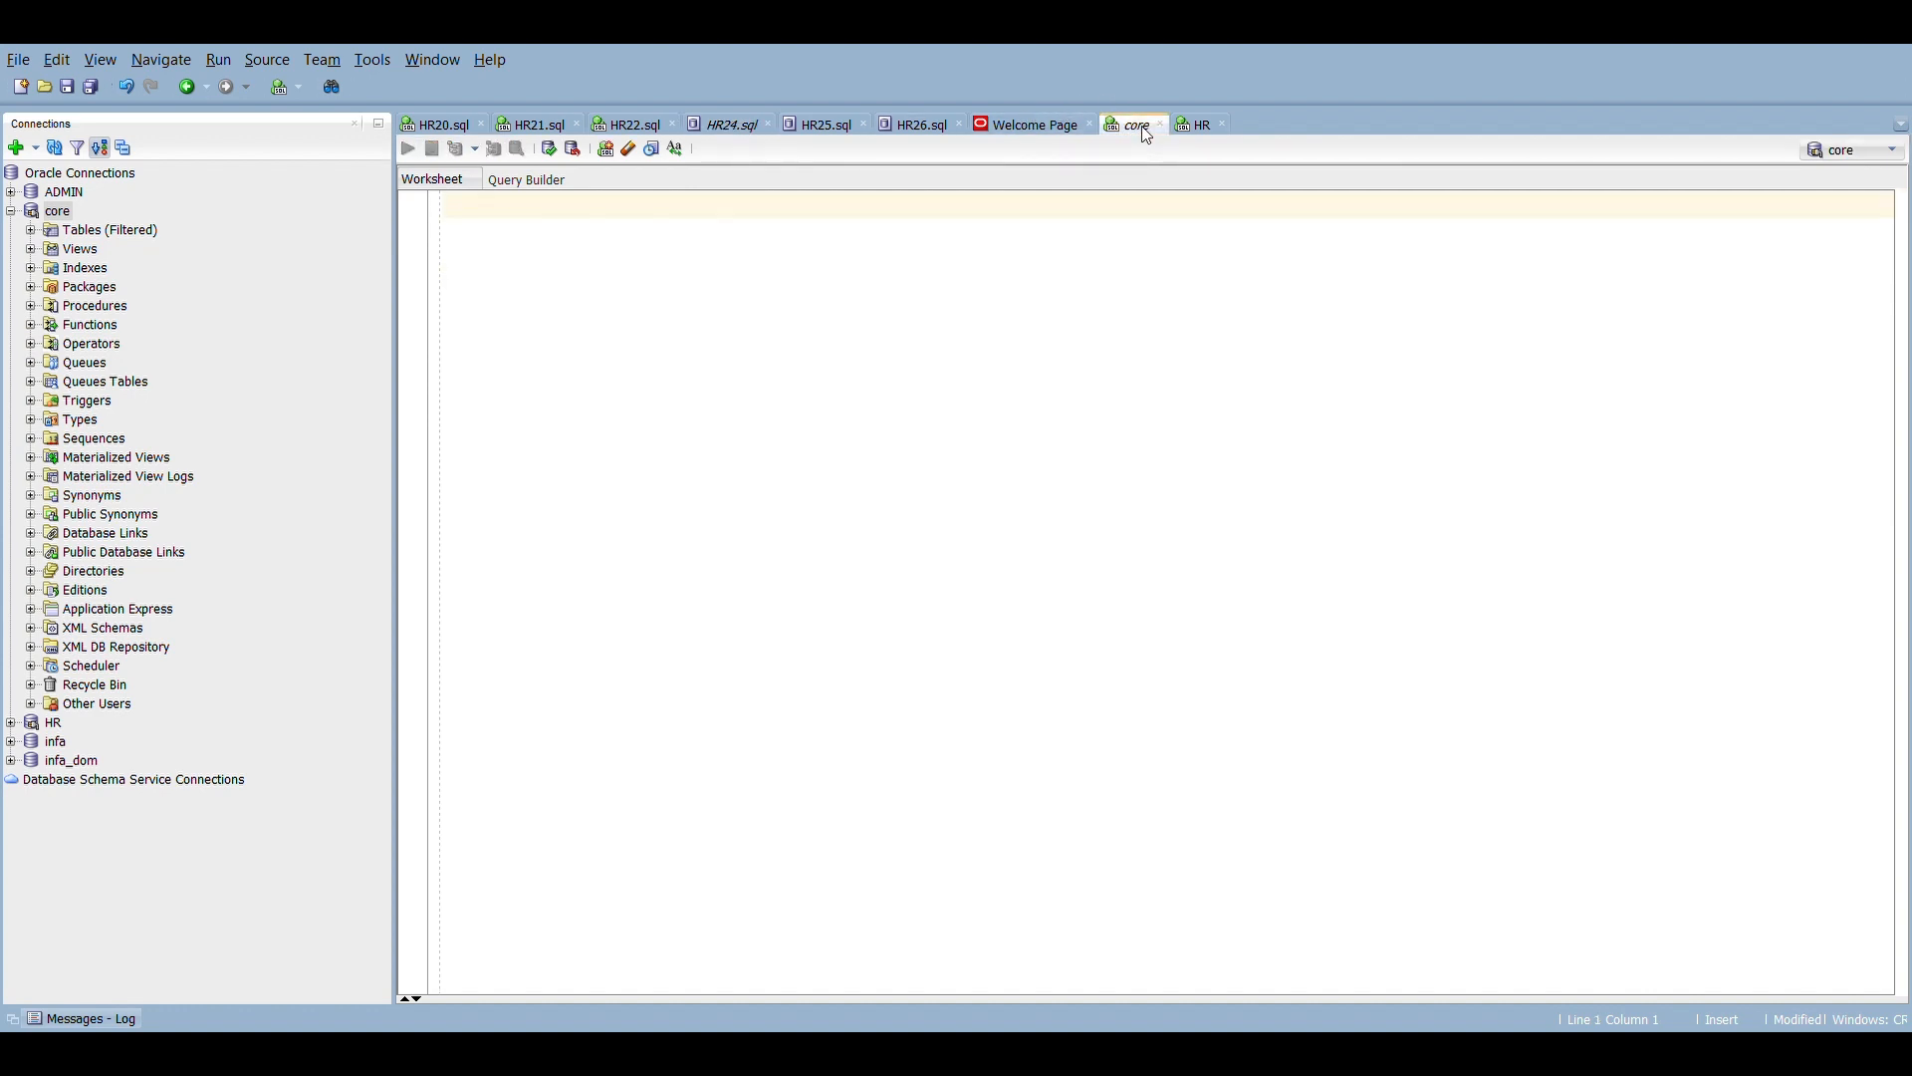
click(723, 126)
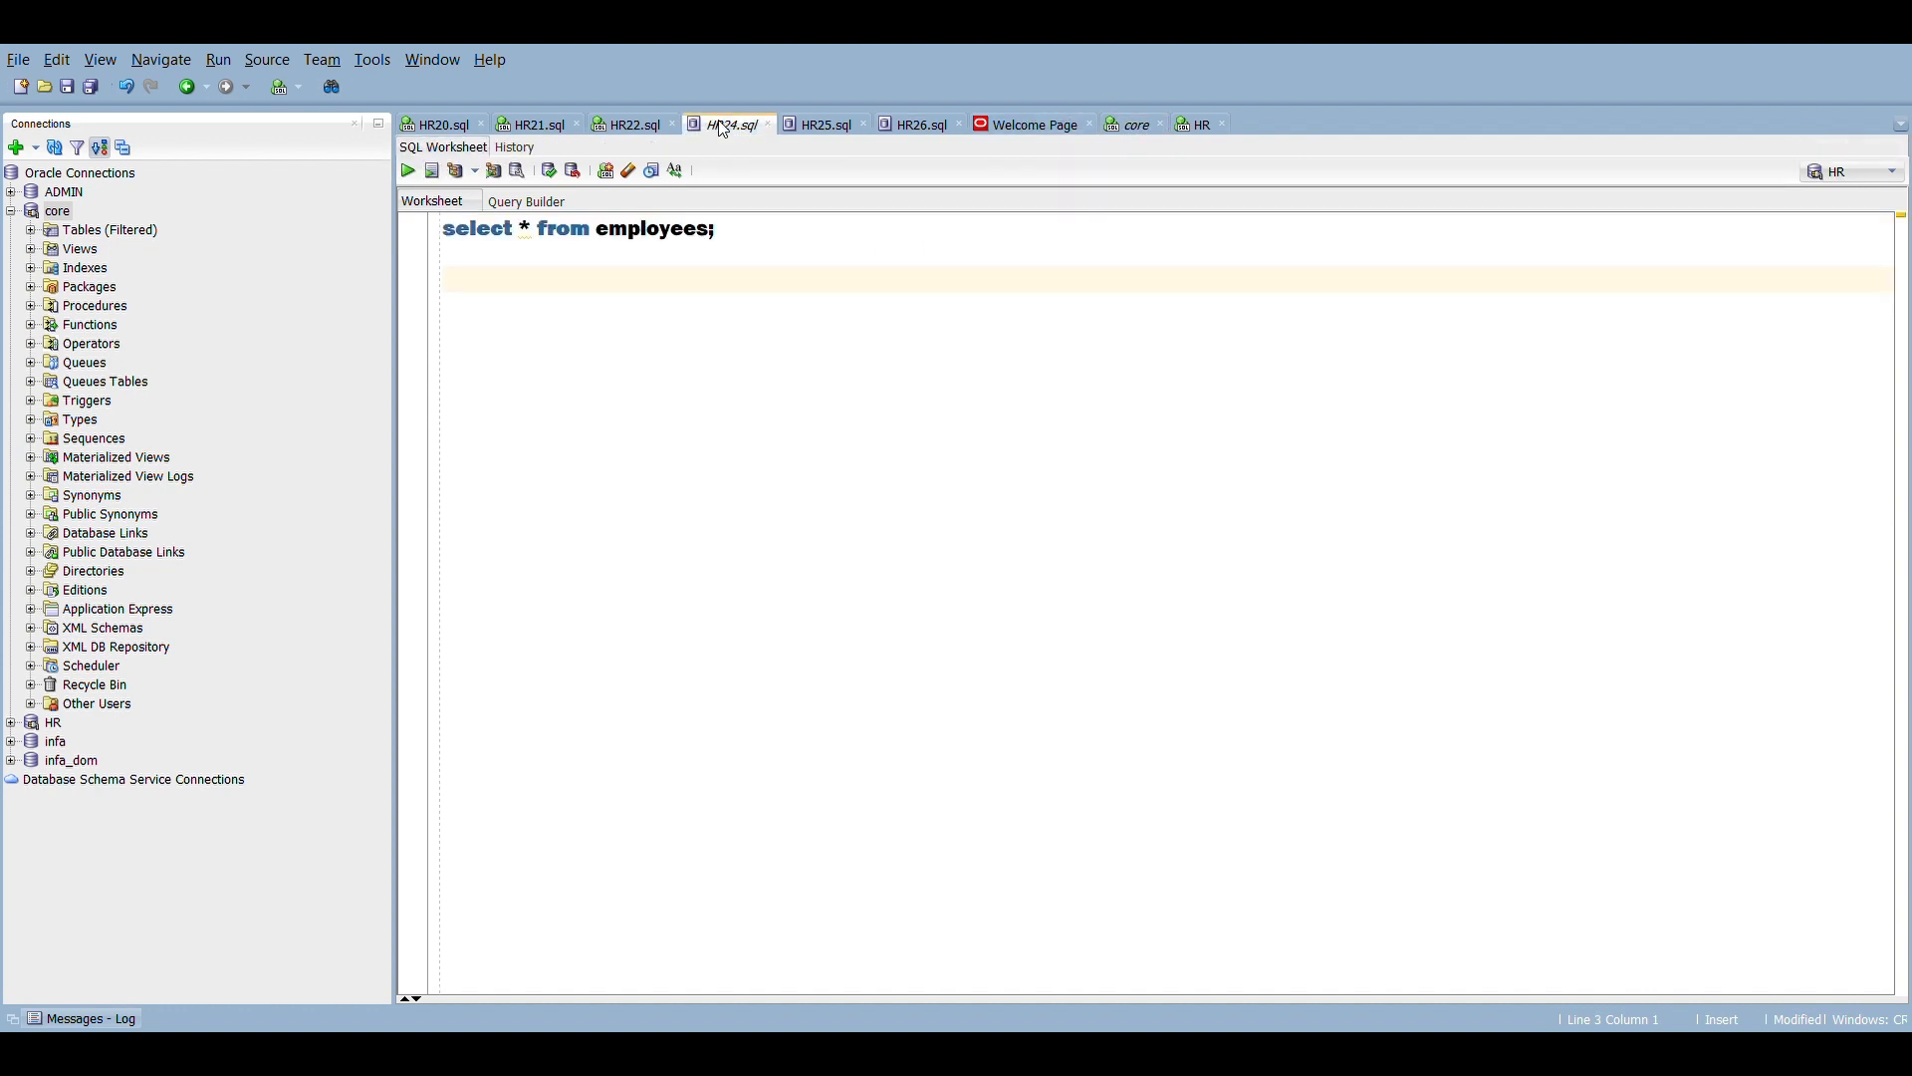
drag(751, 237, 455, 245)
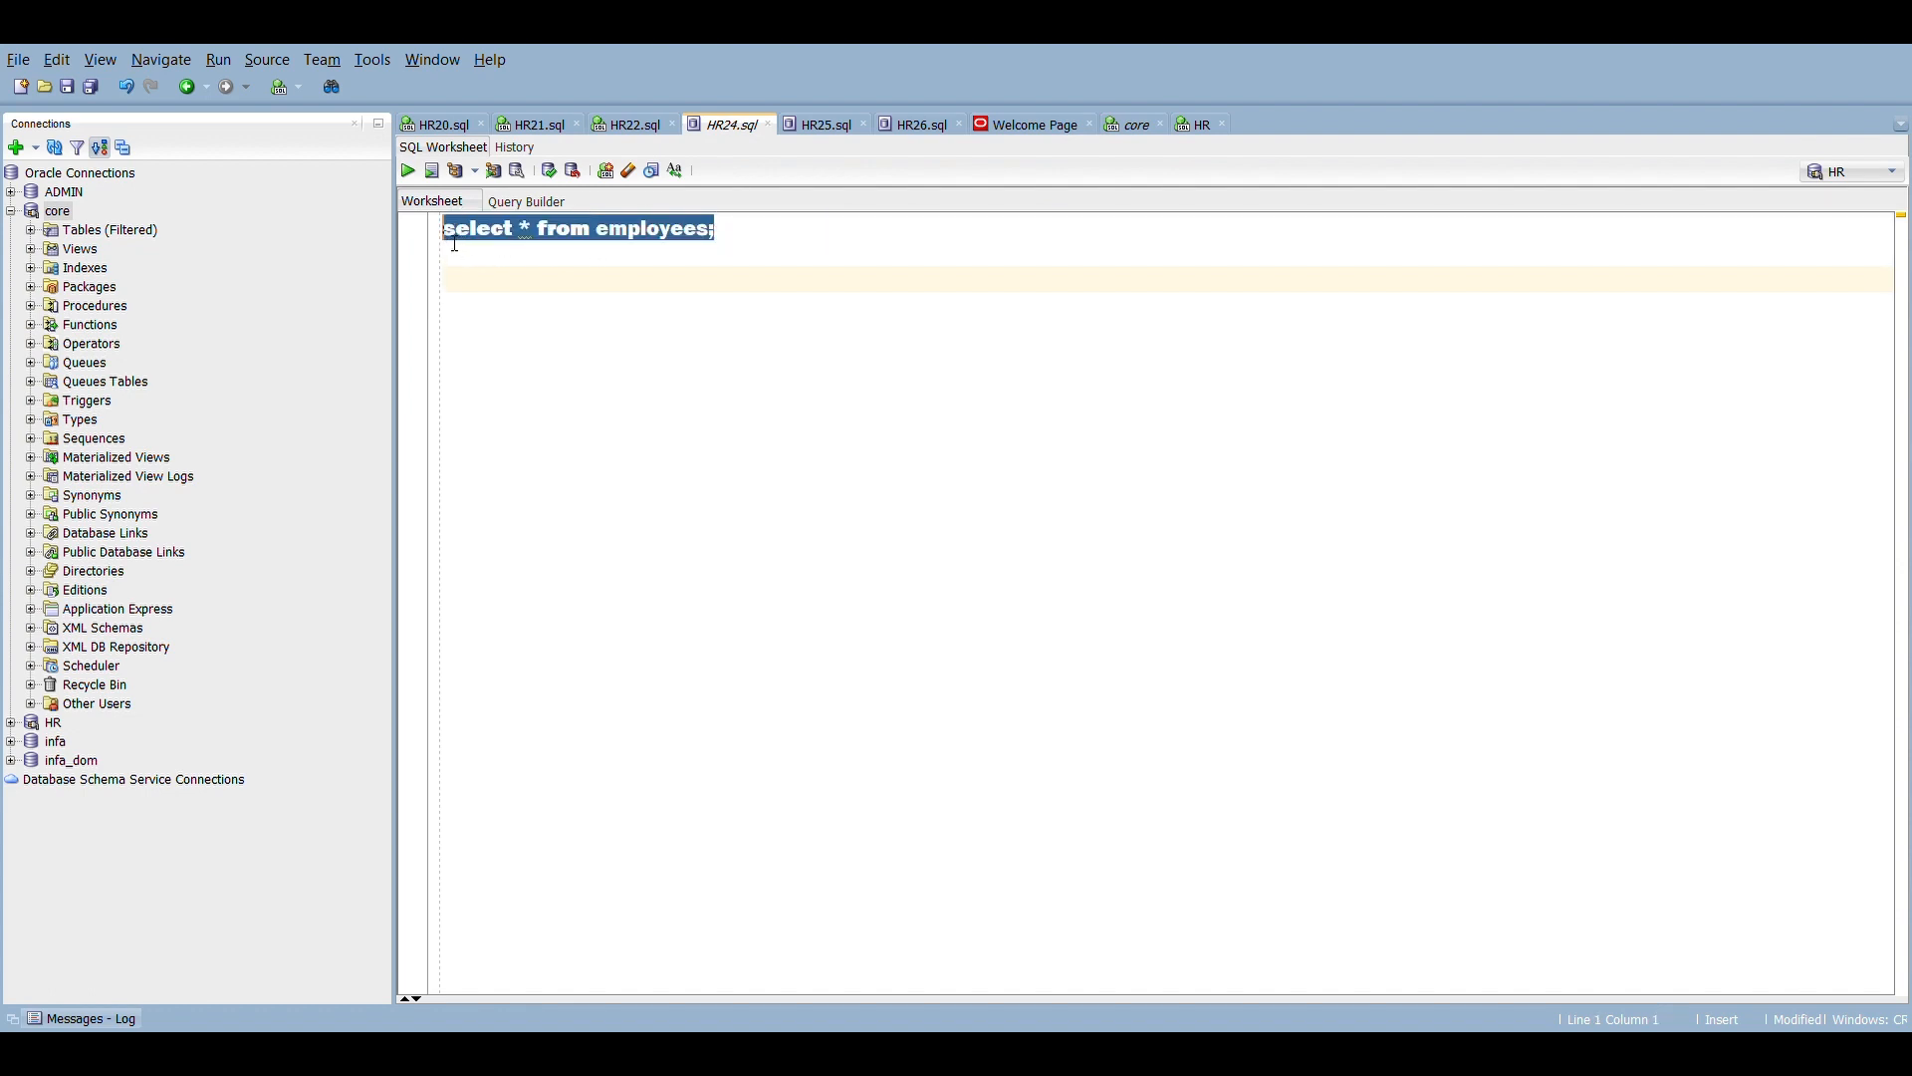
click(410, 172)
Step: Examine the rows returned from the employees table through to the last record
click(497, 526)
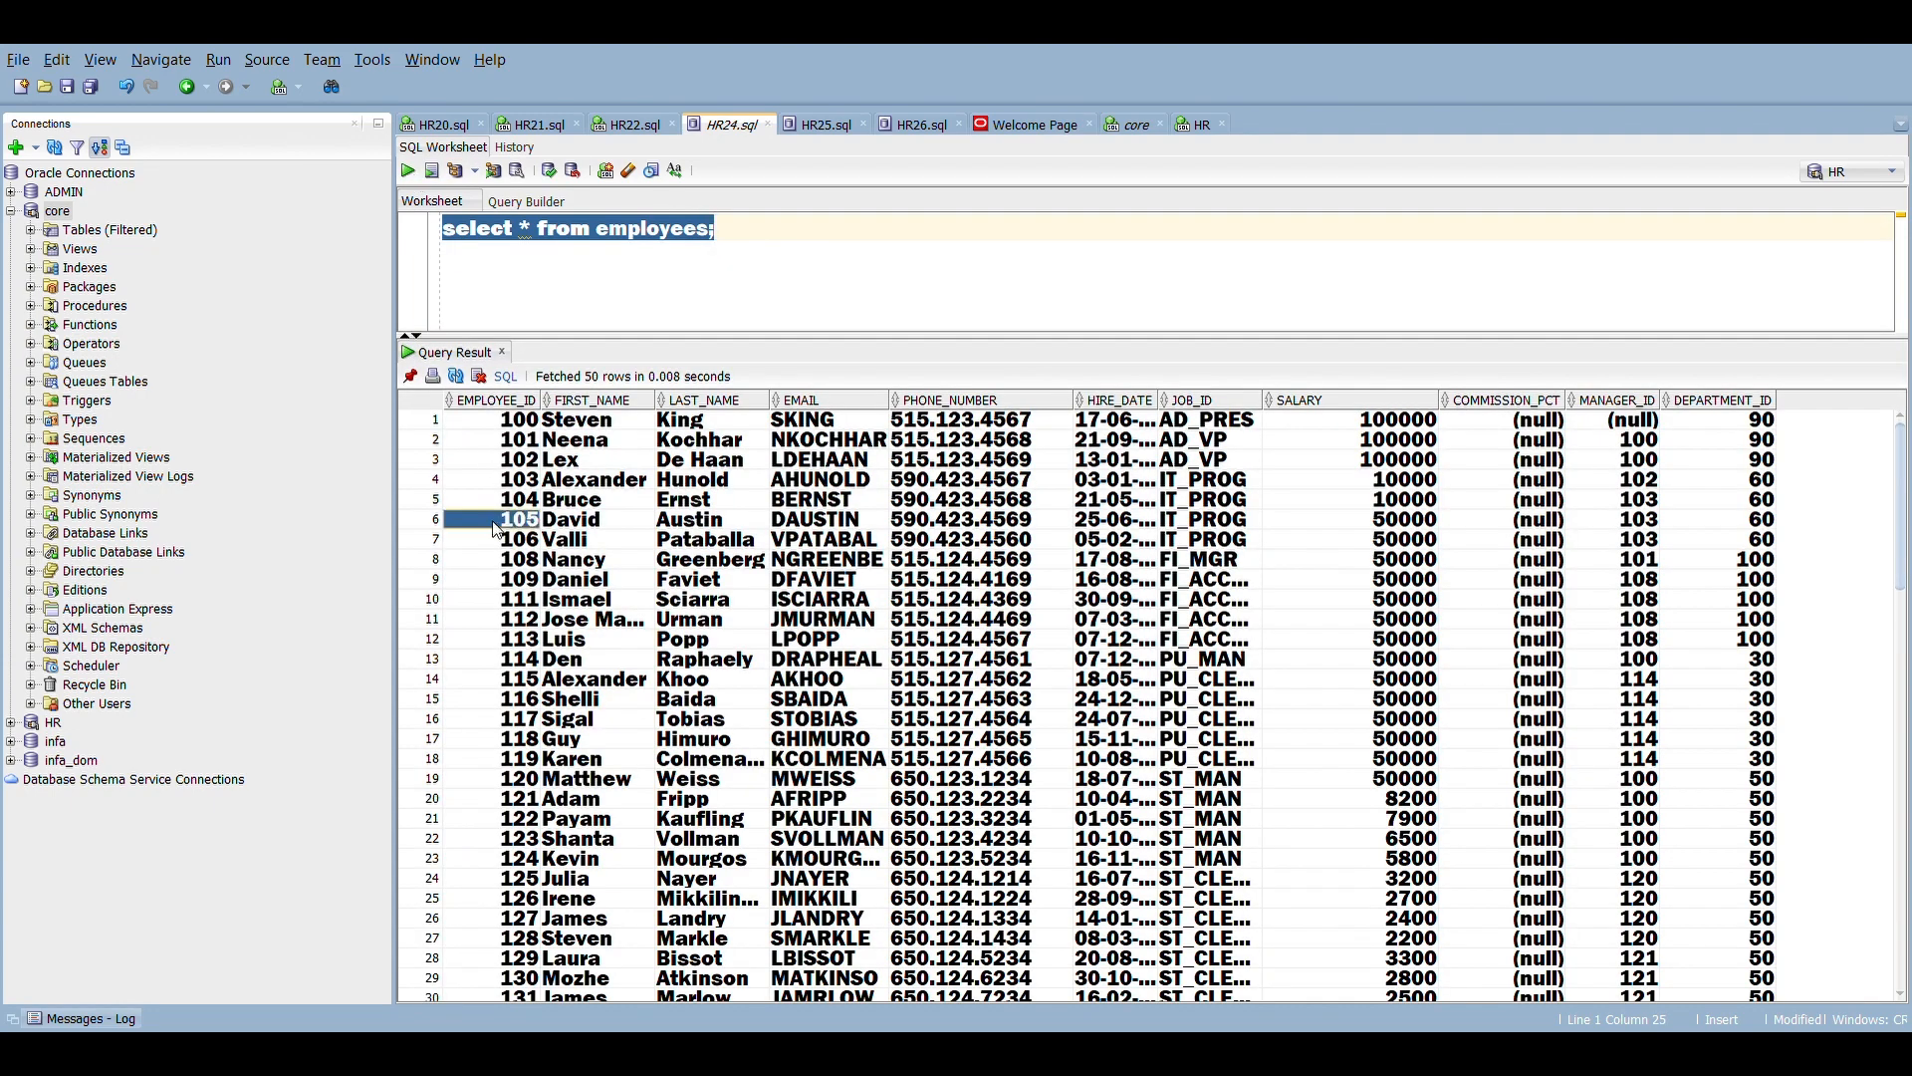
key(Down)
key(Down)
key(Down)
key(Down)
key(Down)
key(Down)
key(Down)
key(Down)
key(Down)
key(Down)
key(Down)
key(Down)
key(Down)
key(Down)
key(Down)
key(Down)
key(Down)
key(Down)
key(Down)
key(Down)
key(Down)
key(Down)
key(Down)
key(Down)
key(Down)
key(Down)
key(Down)
key(Down)
key(Down)
key(Down)
key(Down)
key(Down)
key(Down)
key(Down)
key(Down)
key(Down)
key(Down)
key(Down)
key(Down)
key(Down)
key(Down)
key(Down)
key(Down)
key(Down)
key(Down)
key(Down)
key(Down)
key(Down)
key(Down)
key(Down)
key(Right)
key(Right)
key(Right)
key(Right)
key(Right)
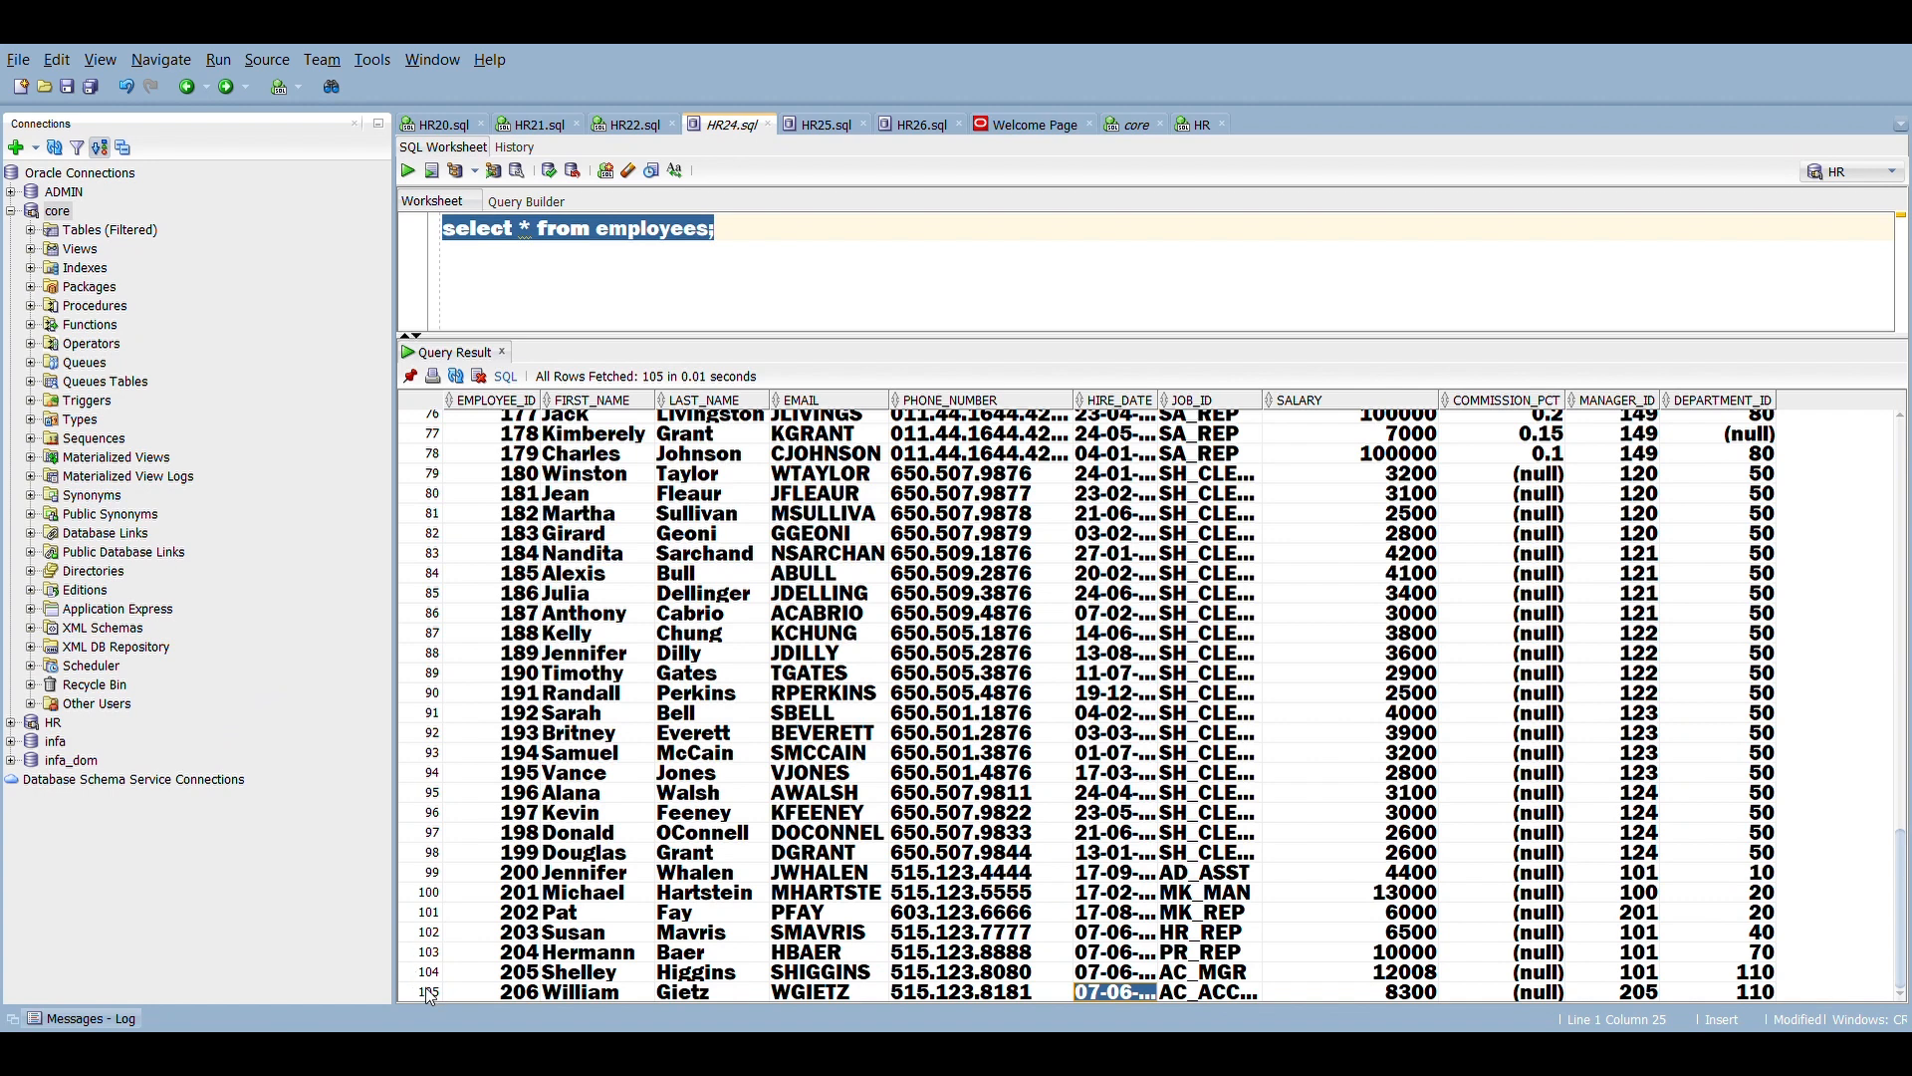
Step: Add the query "select * from employees where salary<=10000;" below the existing one in the HR24.sql worksheet
click(586, 305)
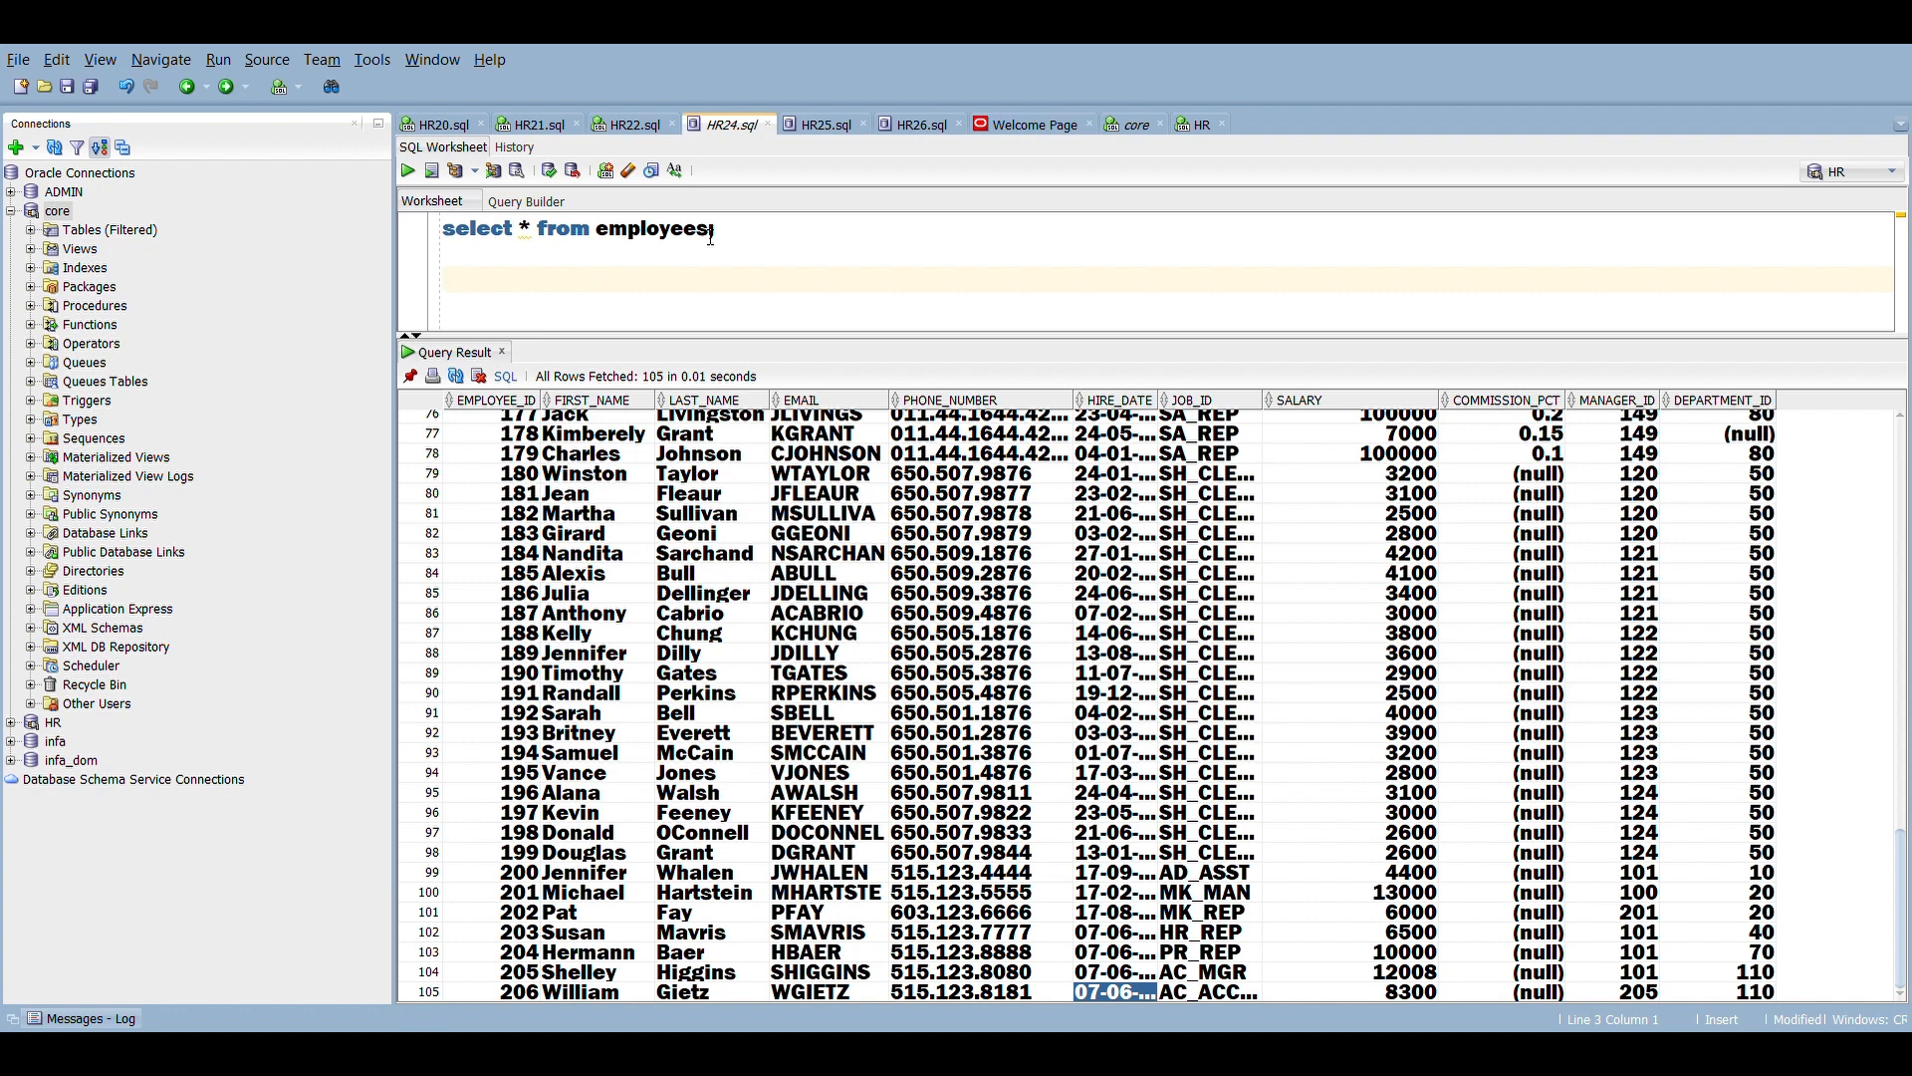
drag(712, 233, 454, 237)
key(ctrl+c)
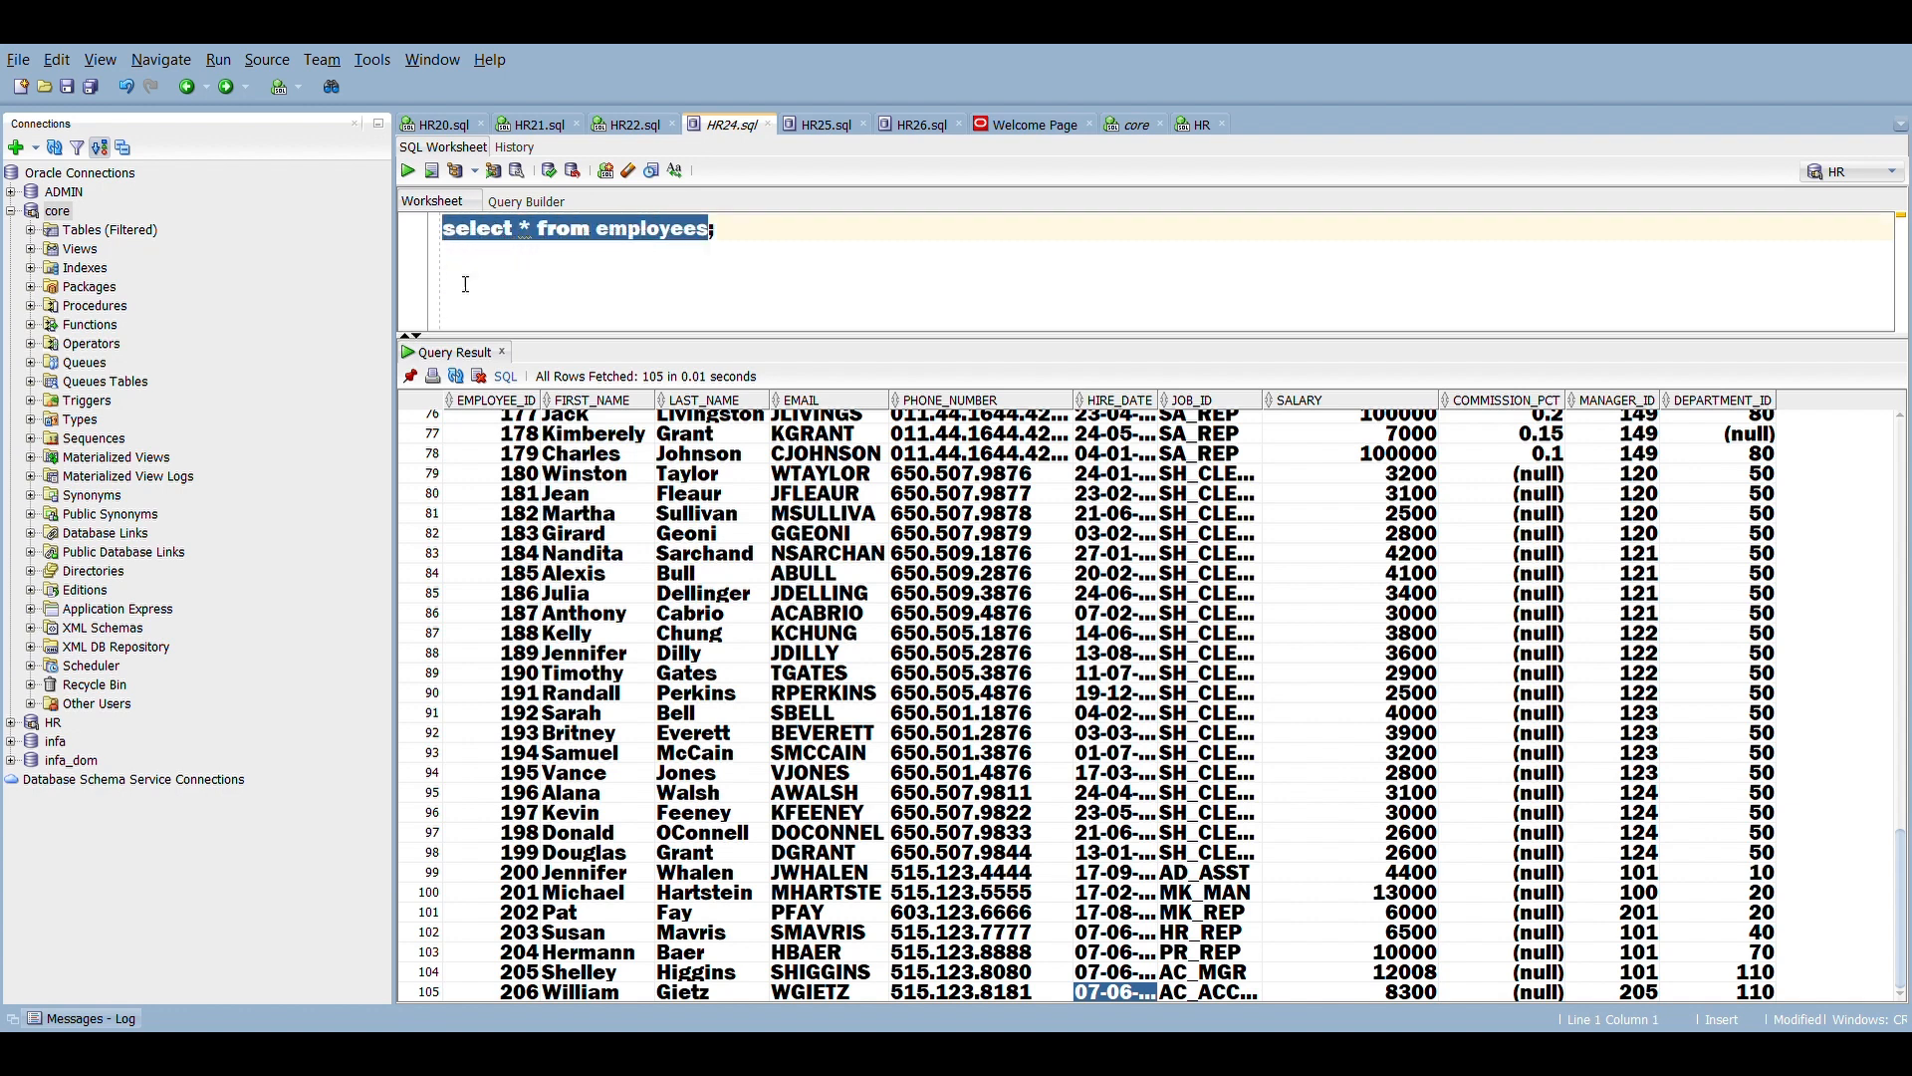
click(466, 285)
key(ctrl+v)
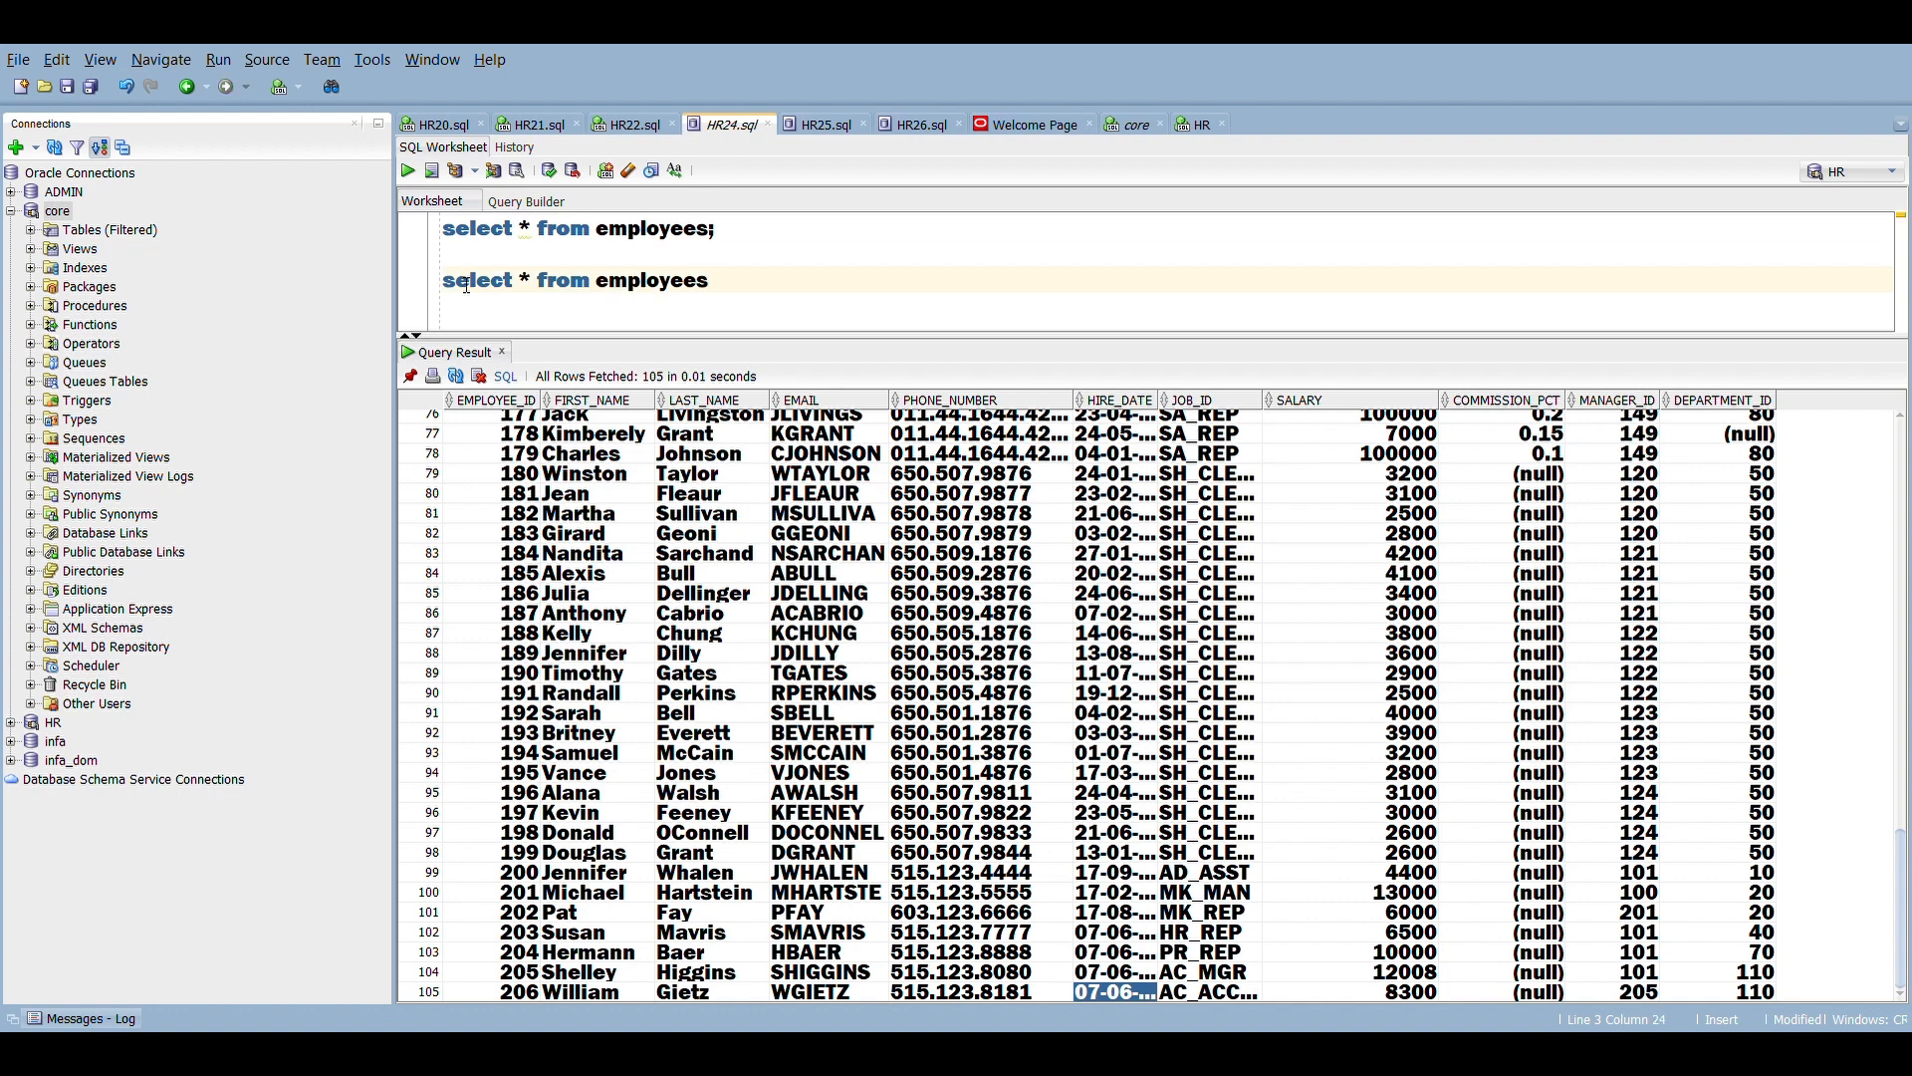
text(where salary<=10000)
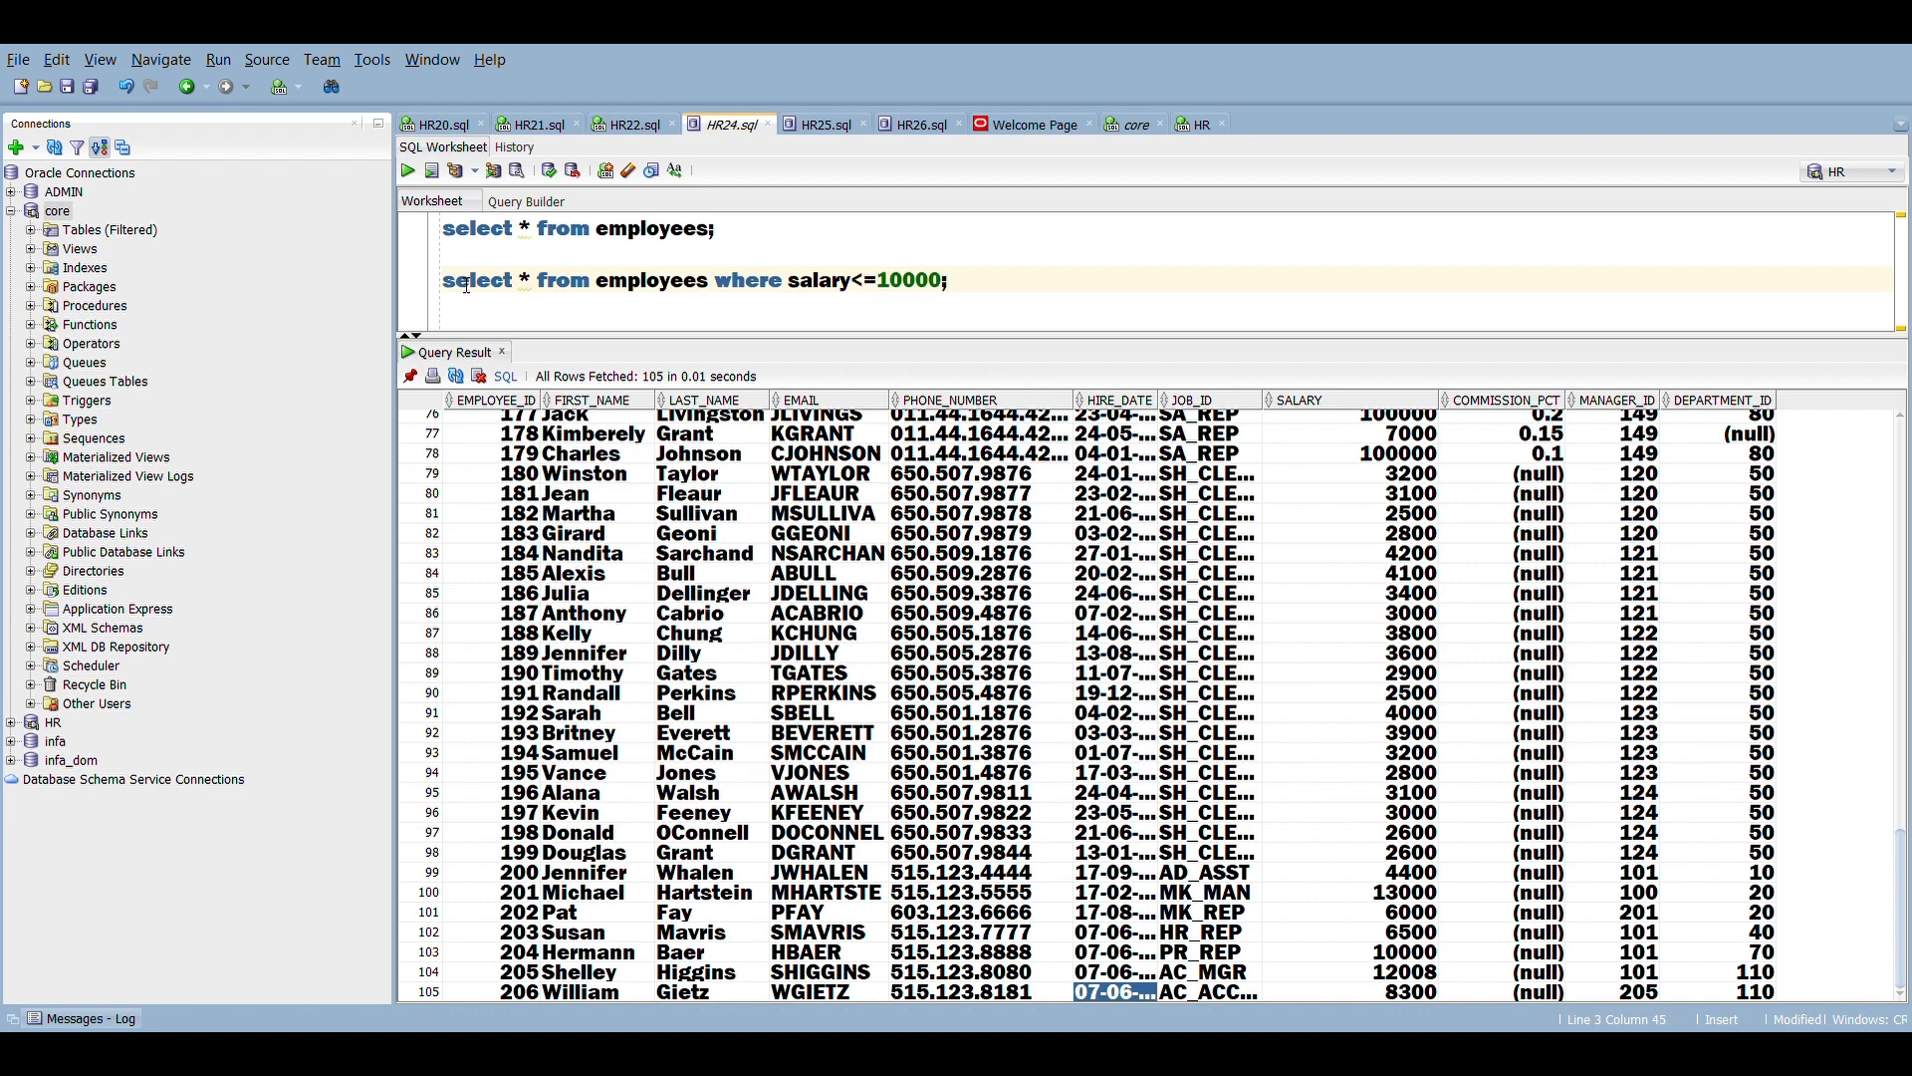
text(;)
Step: Run the salary-filtered employees query and examine its rows through to the last record
key(shift+Up)
click(409, 171)
click(525, 623)
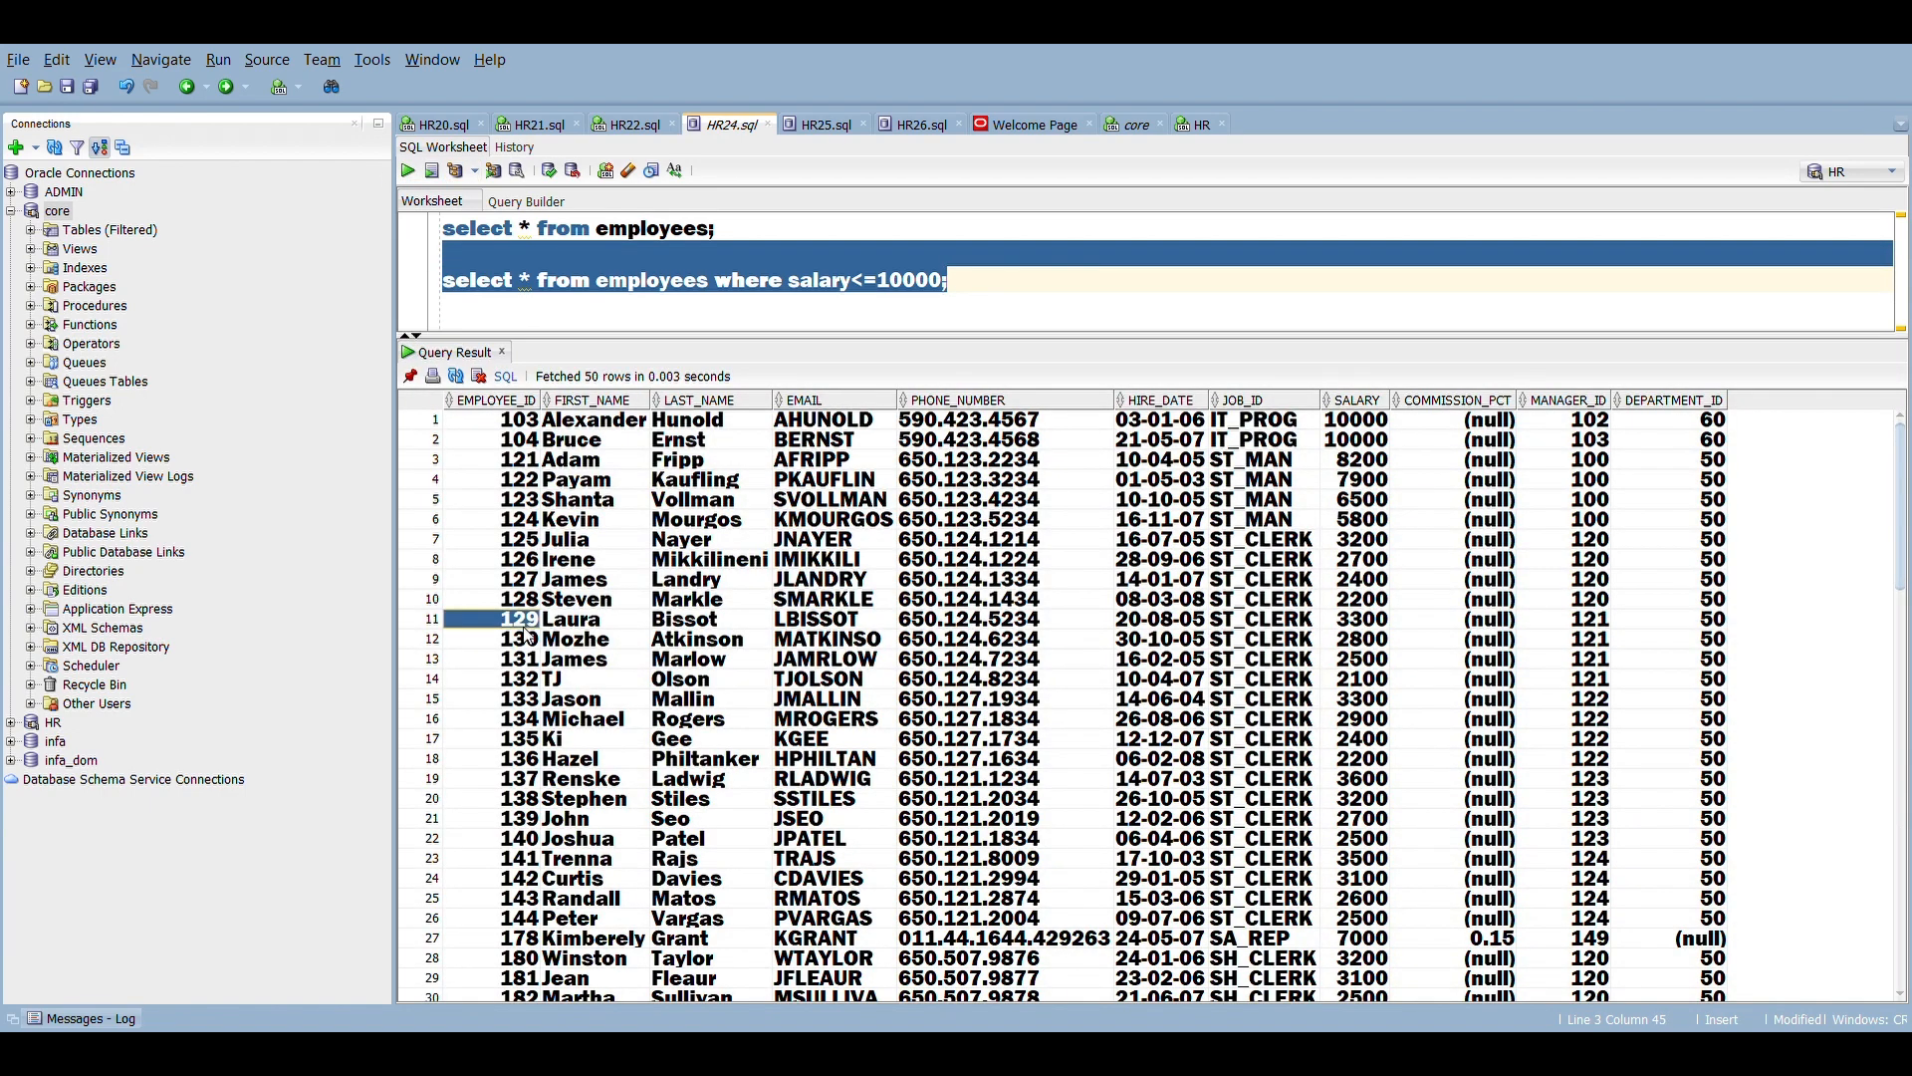
key(Down)
key(Down)
key(Down)
key(Down)
key(Down)
key(Down)
key(Down)
key(Down)
key(Down)
key(Down)
key(Down)
key(Down)
key(Down)
key(Down)
key(Down)
key(Down)
key(Down)
key(Down)
key(Down)
key(Down)
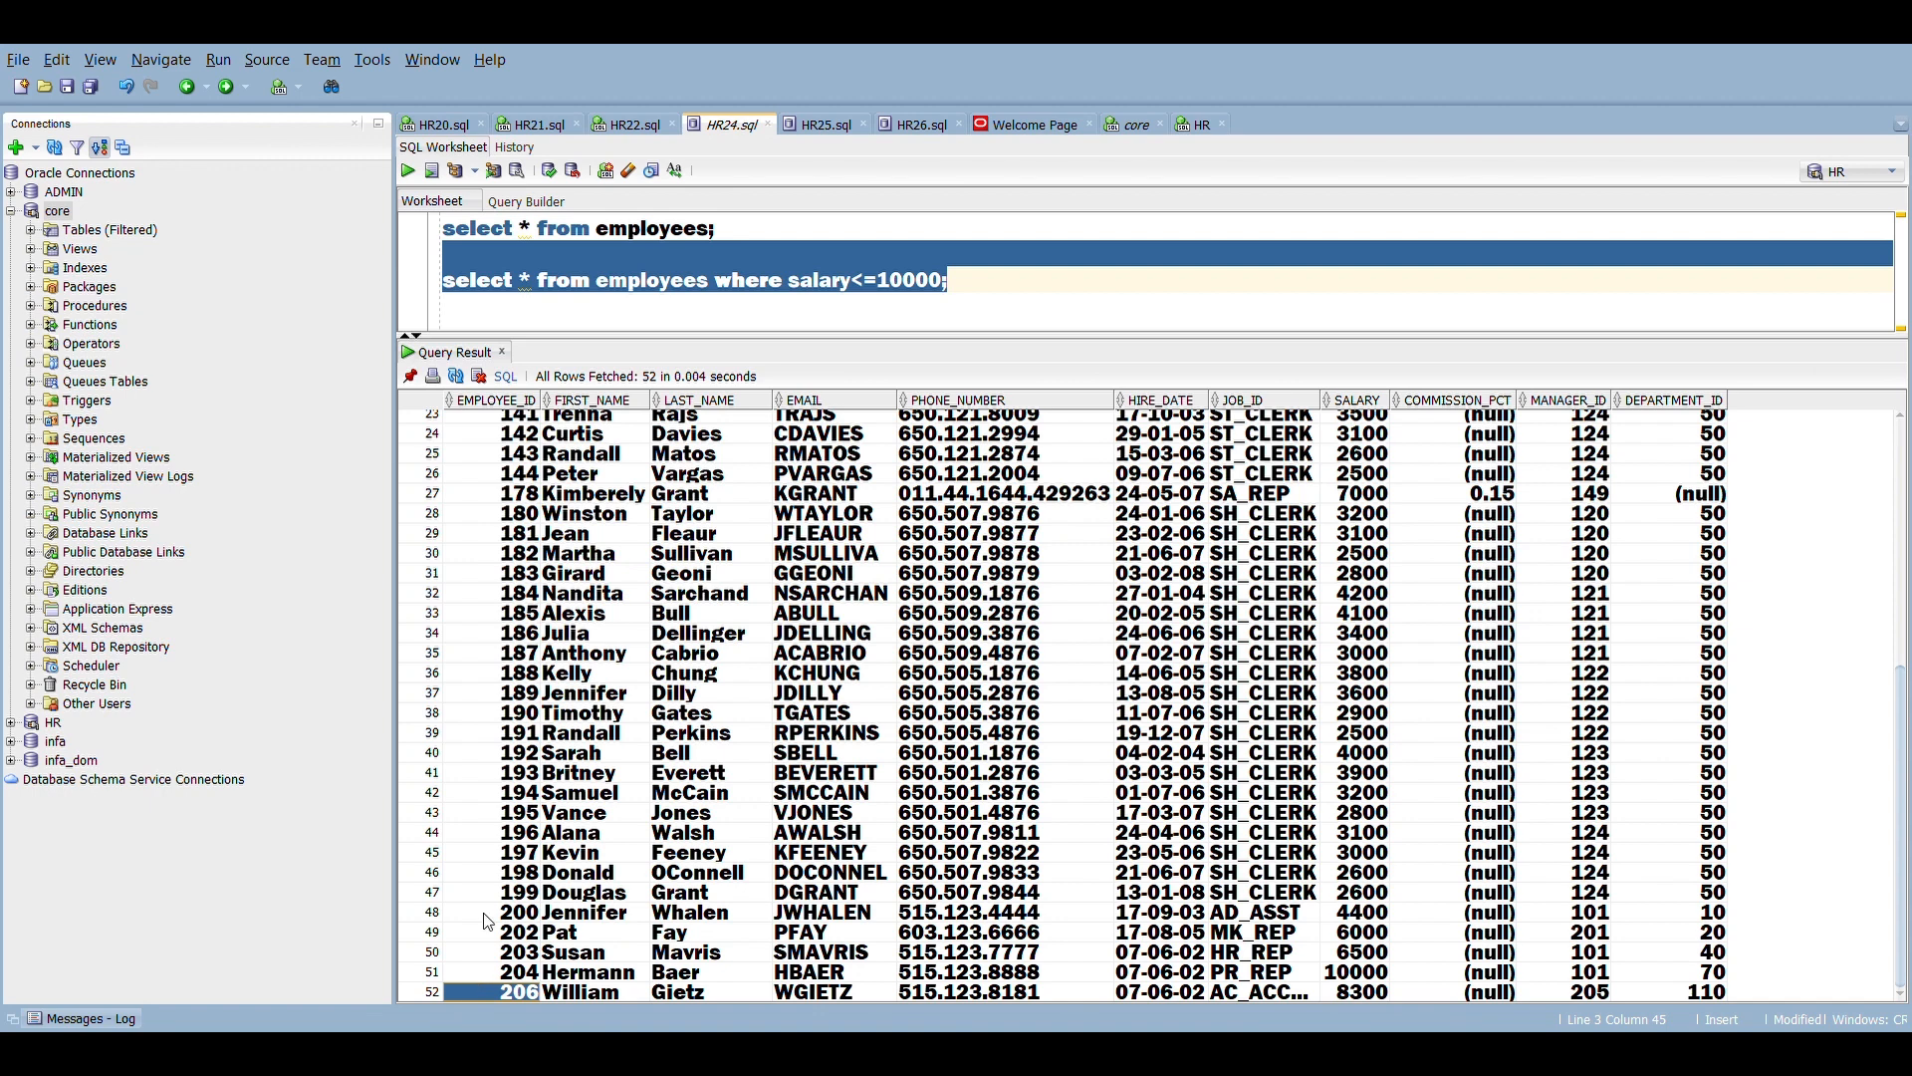
Step: Write the query "select * from t_employees;" in the core worksheet
click(1133, 125)
text(select )
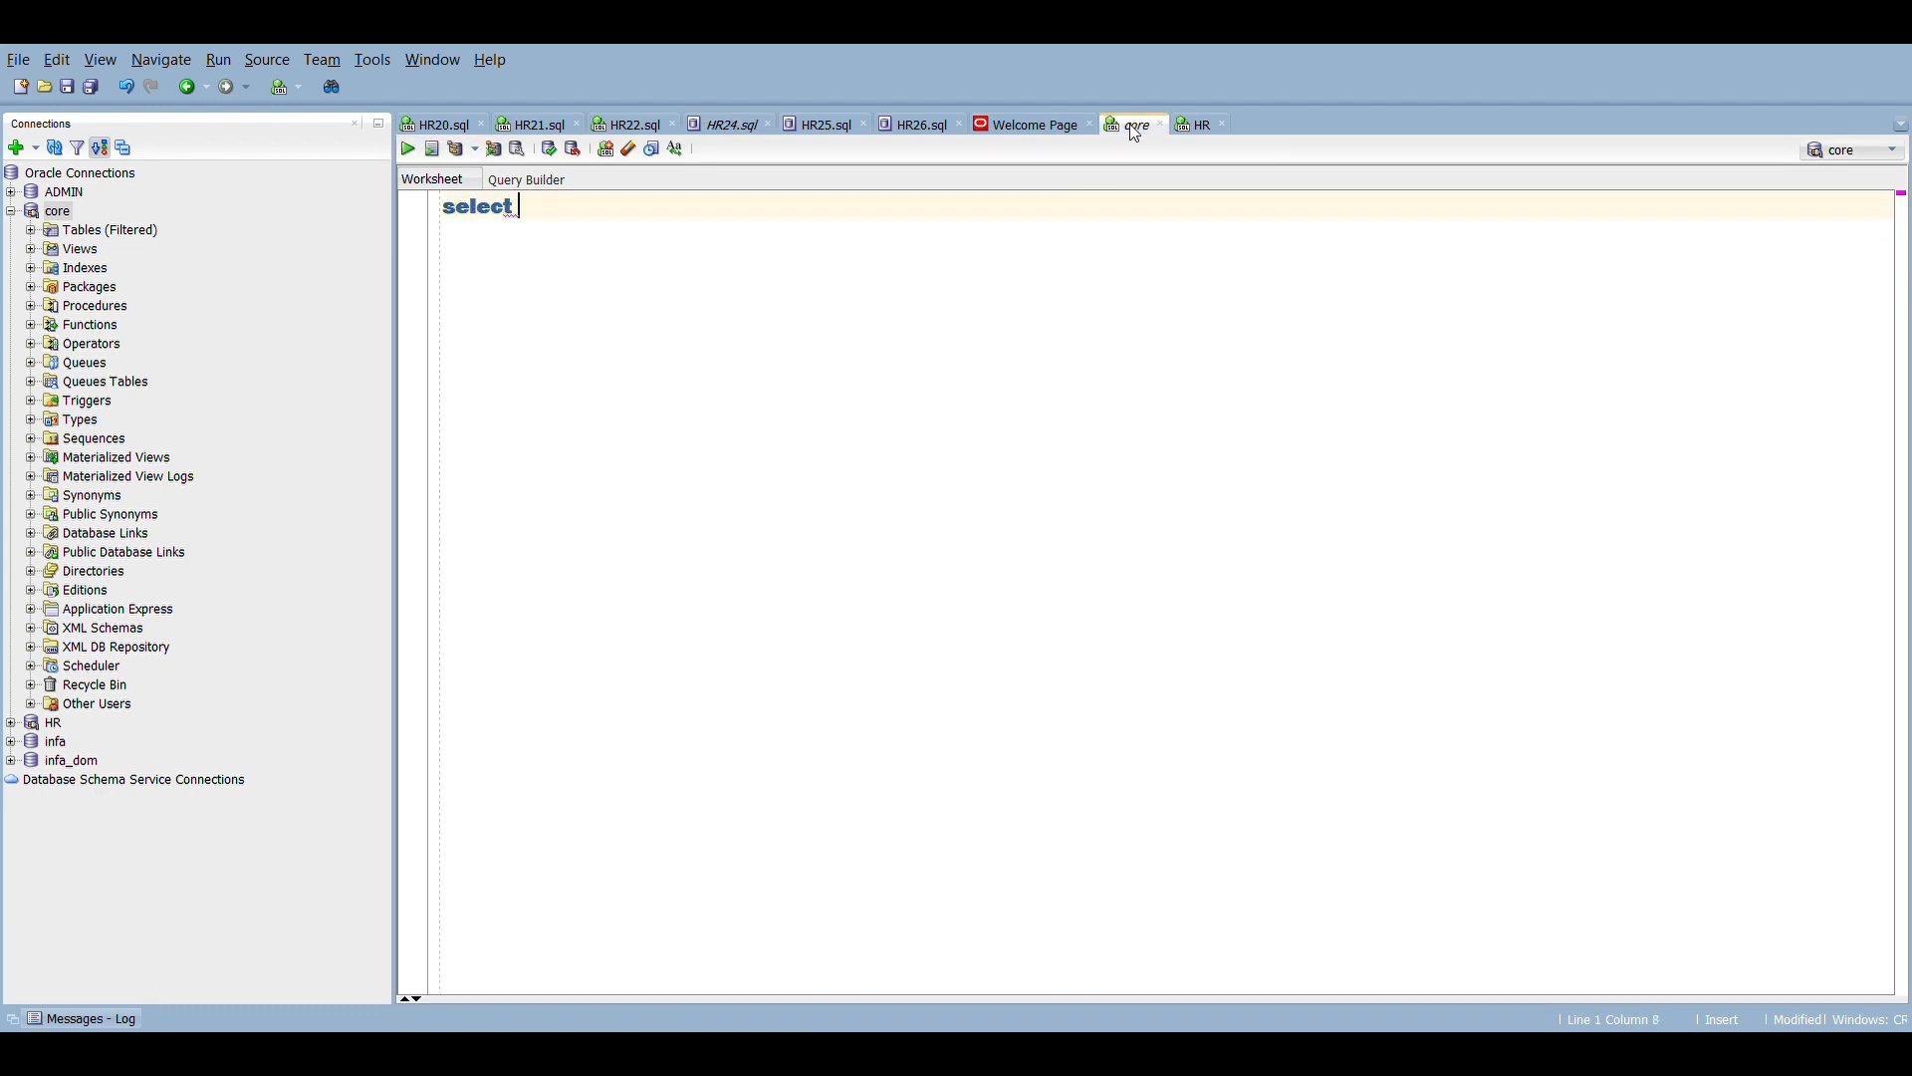
text(* from t_emp)
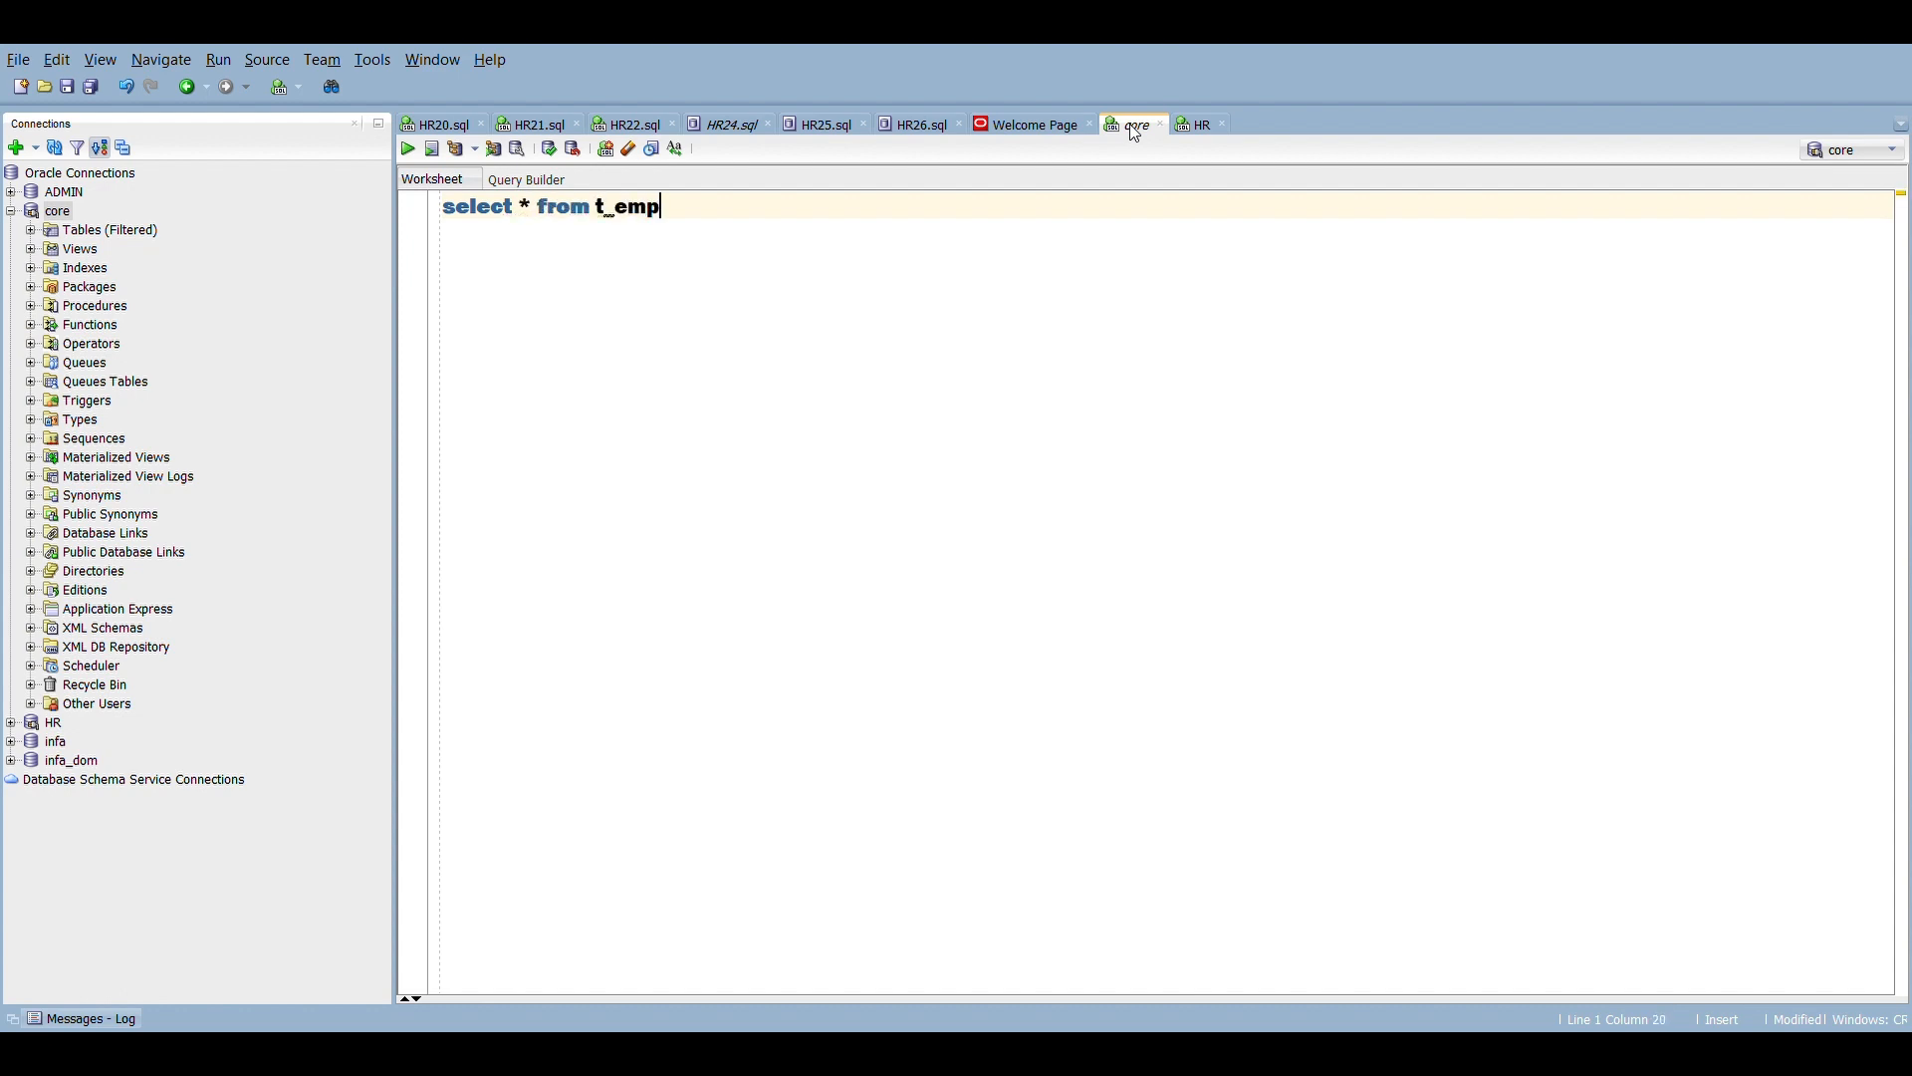
text(loyees;)
Step: Run the t_employees query and examine the loaded rows and their salary order
key(ctrl+a)
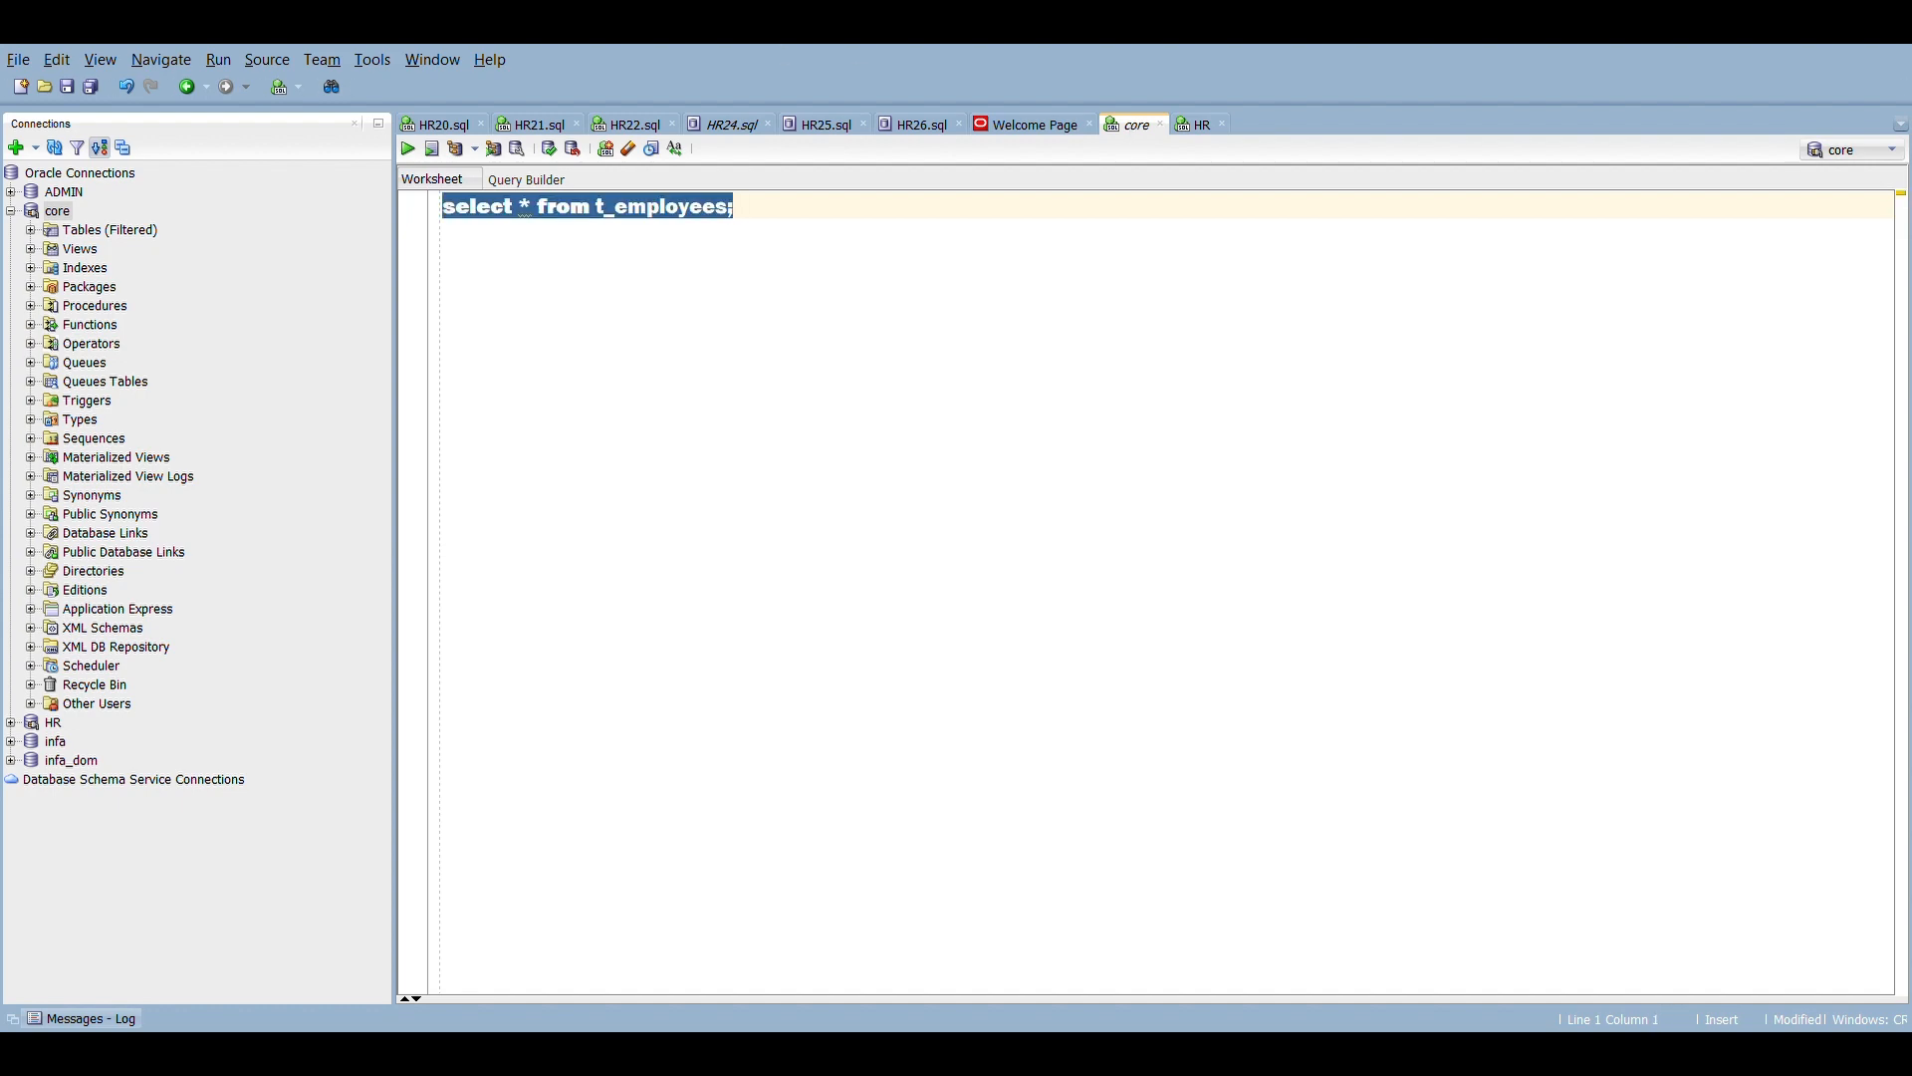
click(410, 152)
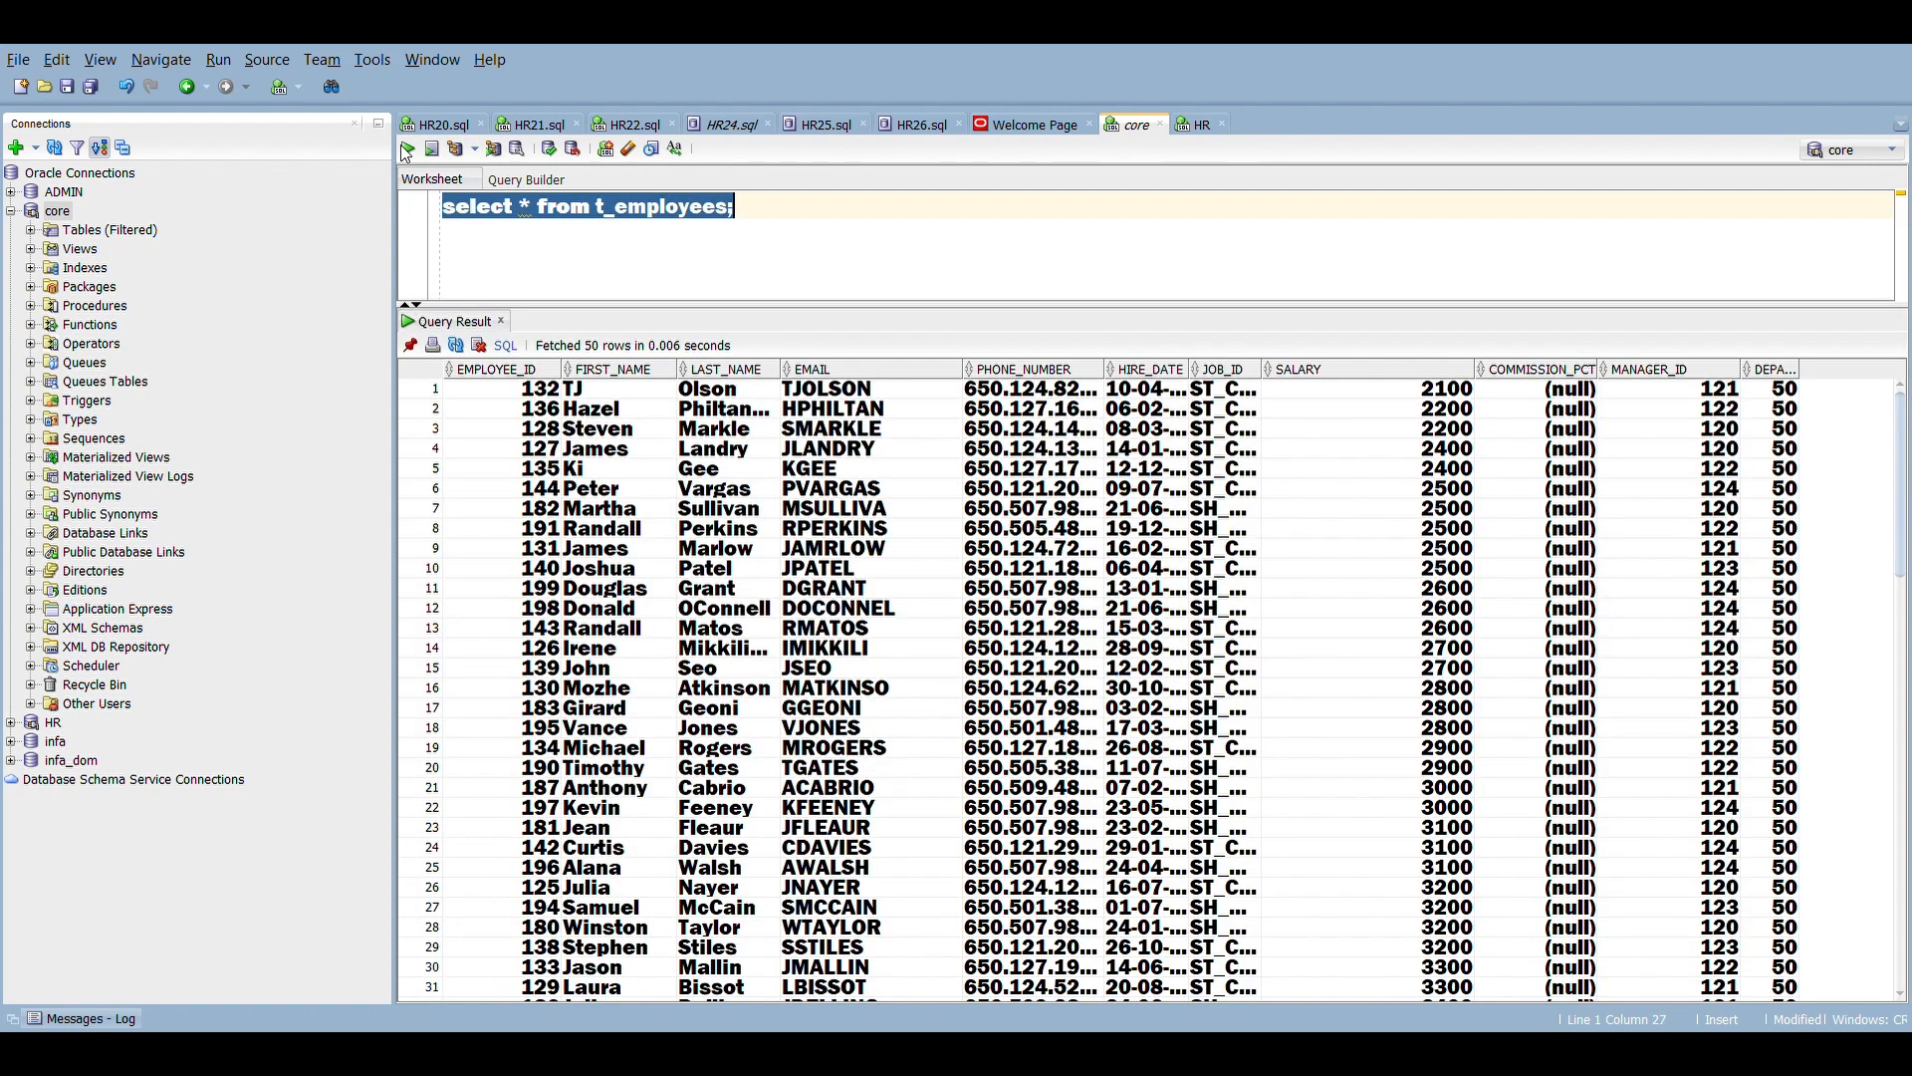
click(537, 476)
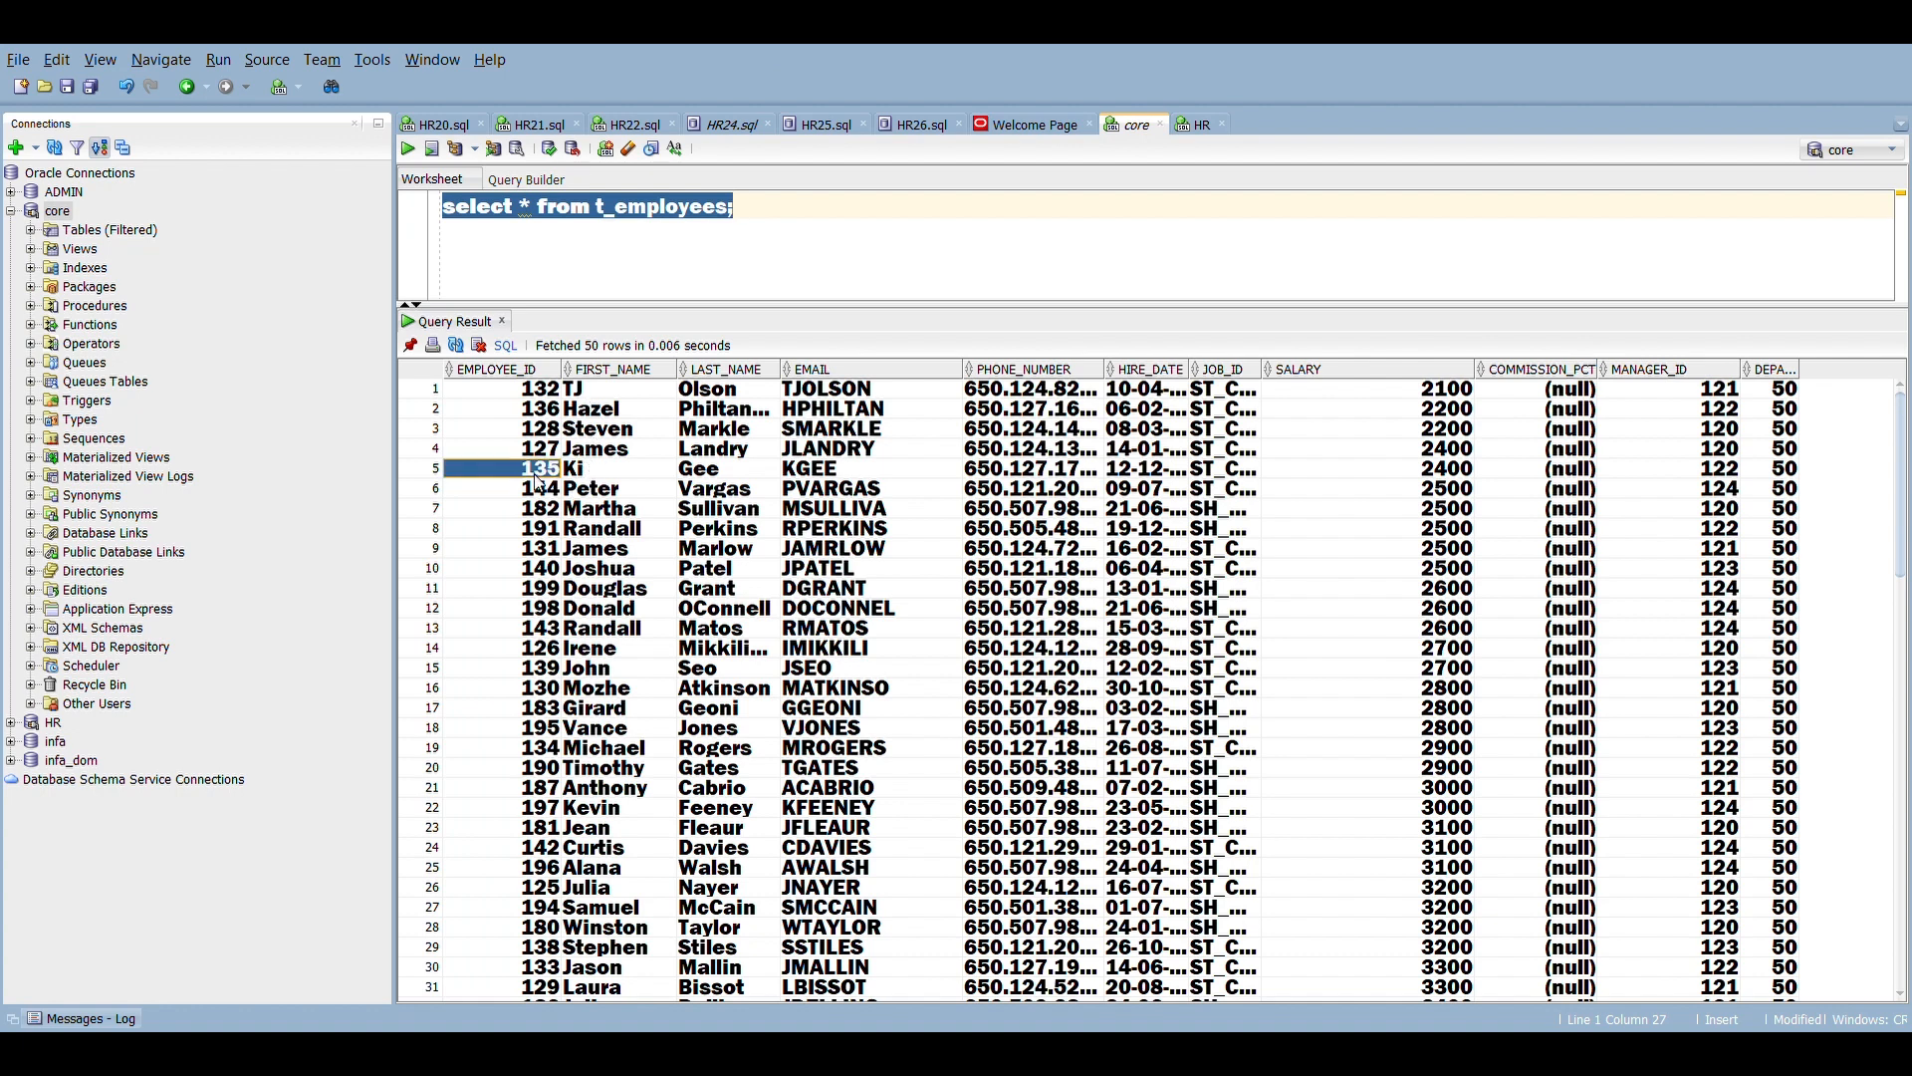
click(538, 485)
key(Down)
key(Down)
key(Down)
key(Down)
key(Down)
key(Down)
key(Down)
key(Down)
key(Down)
key(Down)
key(Down)
key(Down)
key(Down)
key(Down)
key(Down)
key(Down)
key(Down)
key(Down)
key(Down)
key(Down)
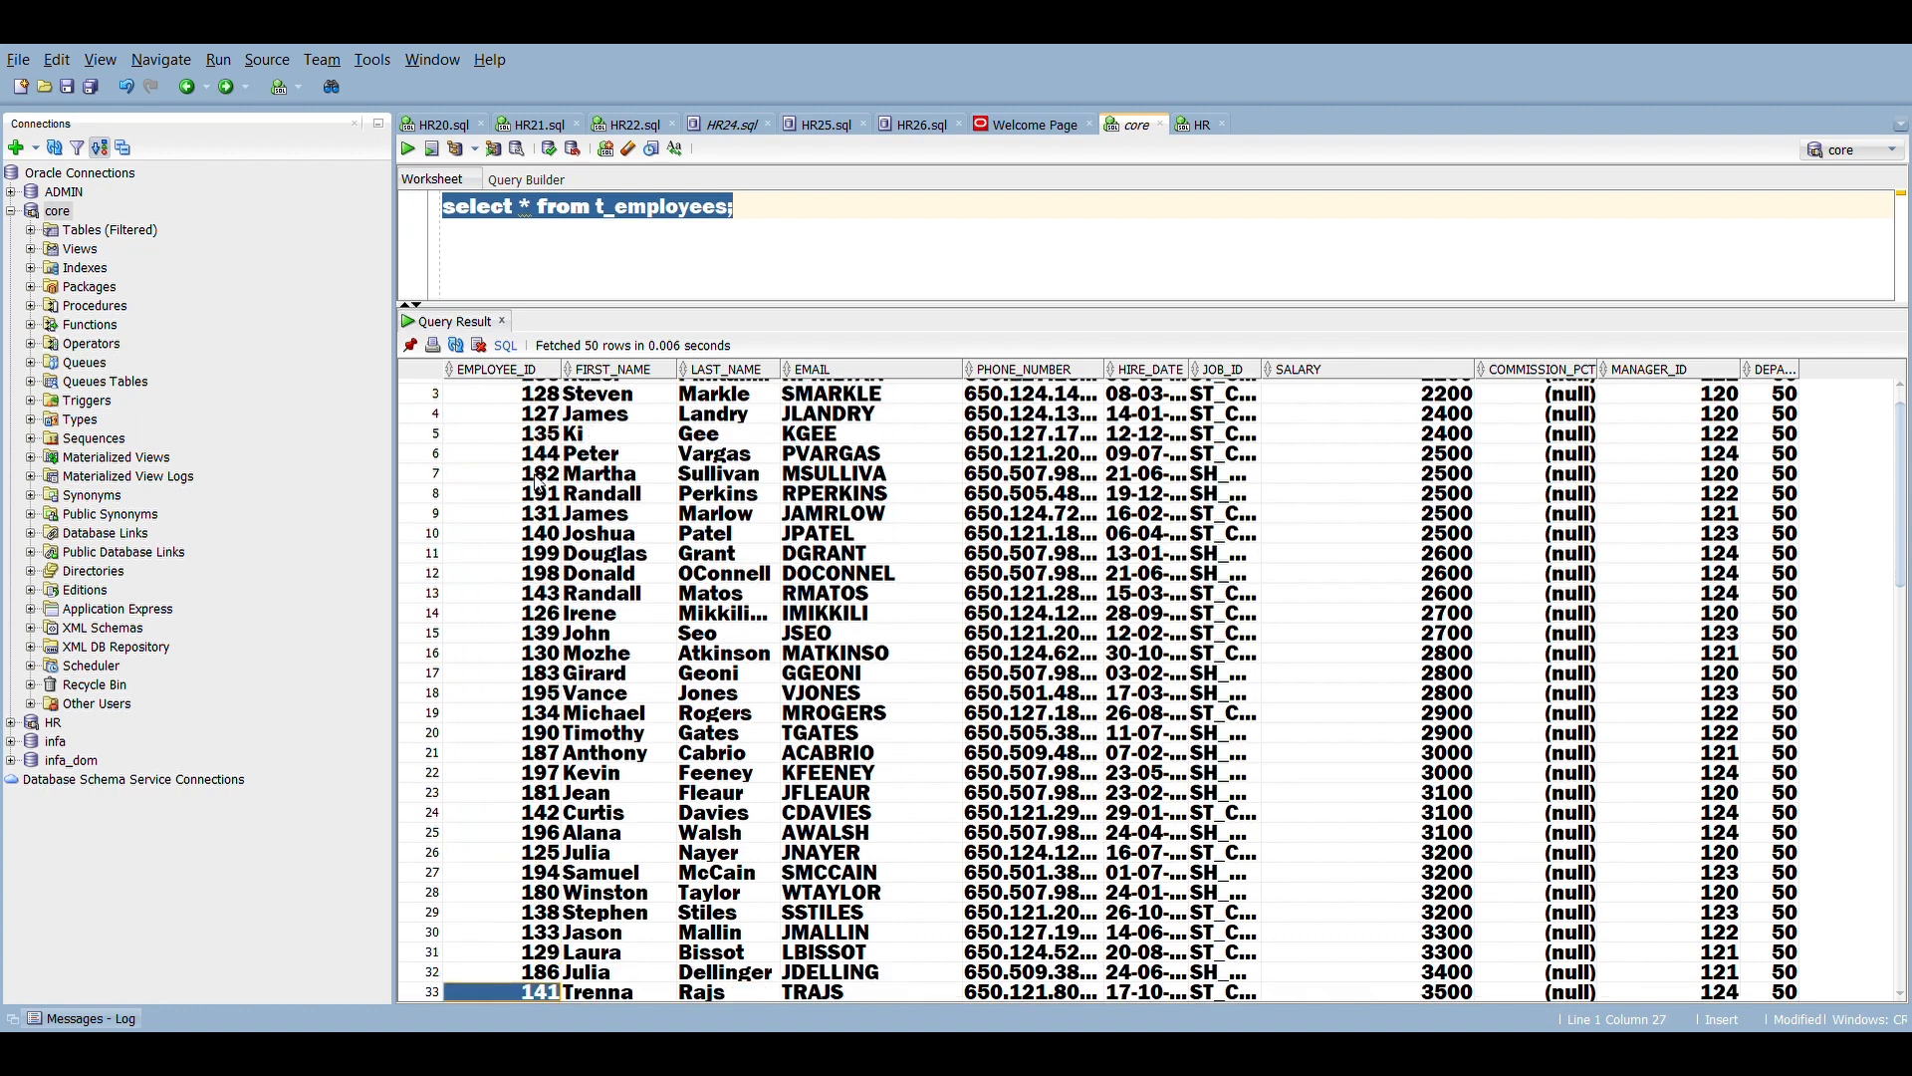